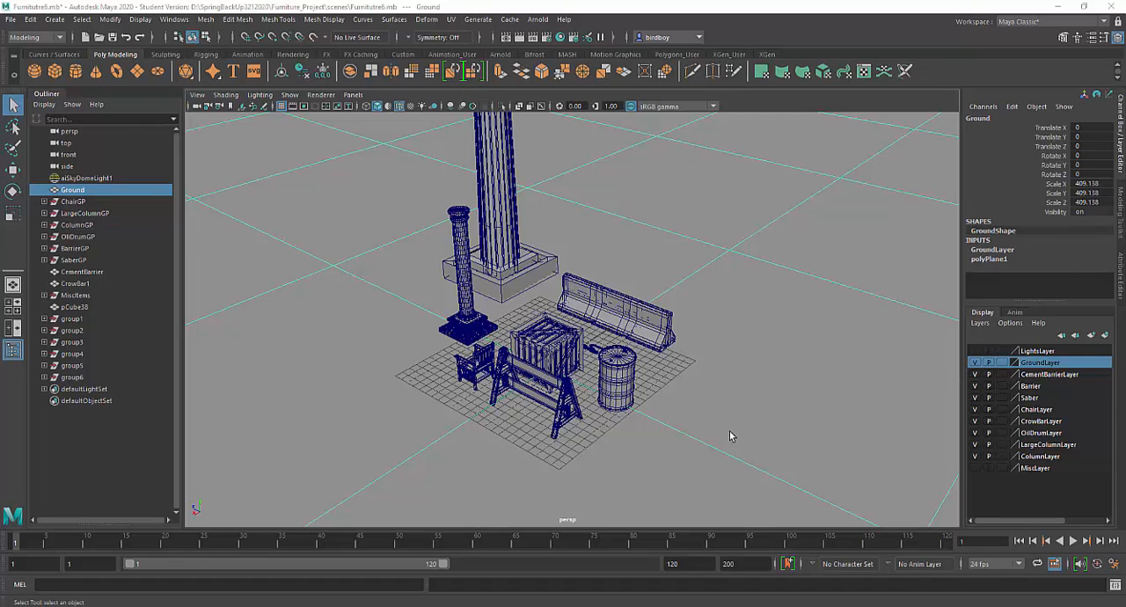
# Step: Hide the GroundLayer and briefly toggle LightsLayer on and off, leaving both layers hidden
pyautogui.click(975, 362)
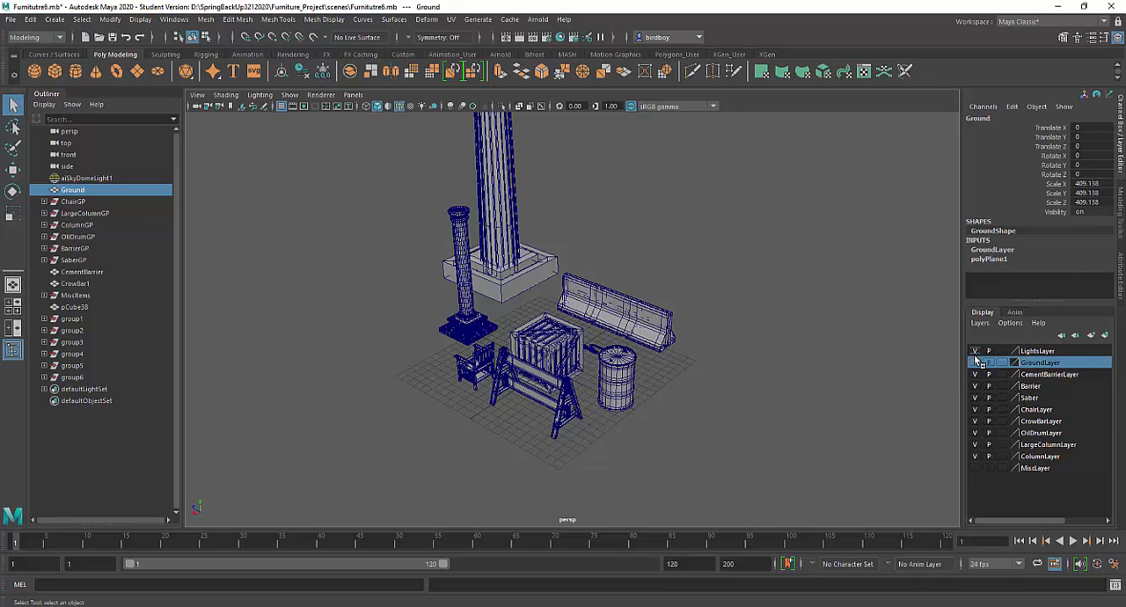
pyautogui.click(974, 362)
pyautogui.click(974, 363)
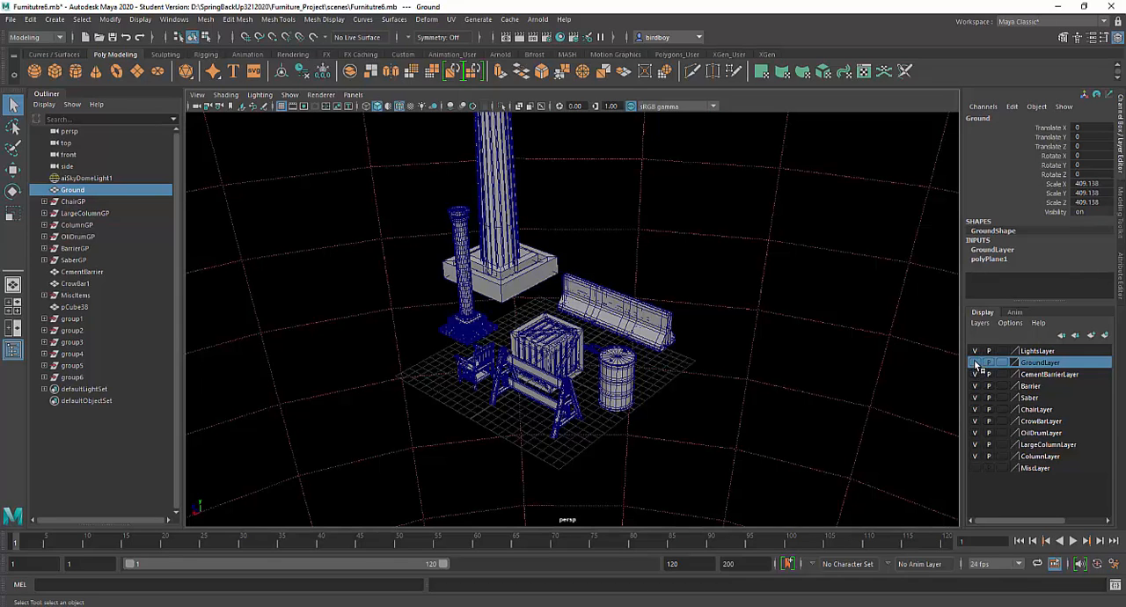
pyautogui.click(975, 350)
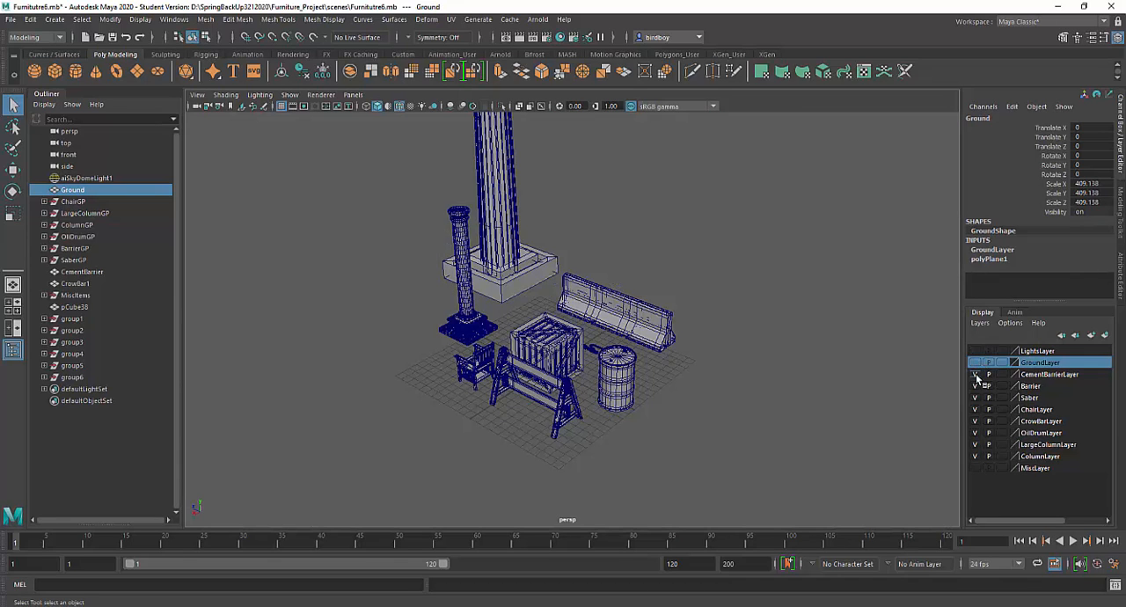
# Step: Toggle the MiscLayer's visibility on and off to check which objects it contains, leaving it hidden
pyautogui.click(974, 467)
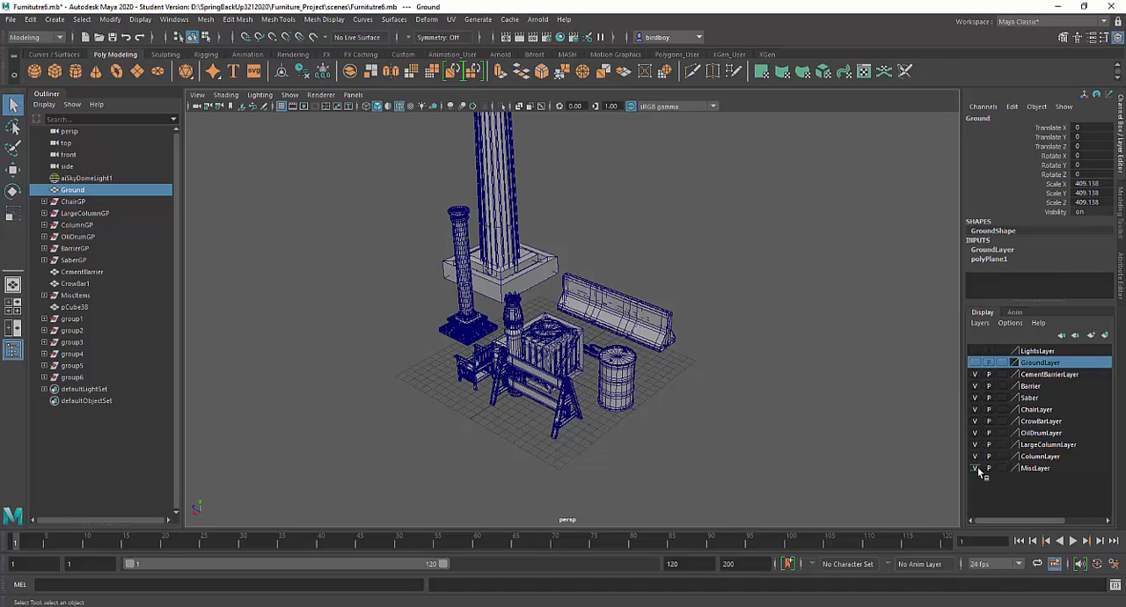
pyautogui.click(974, 468)
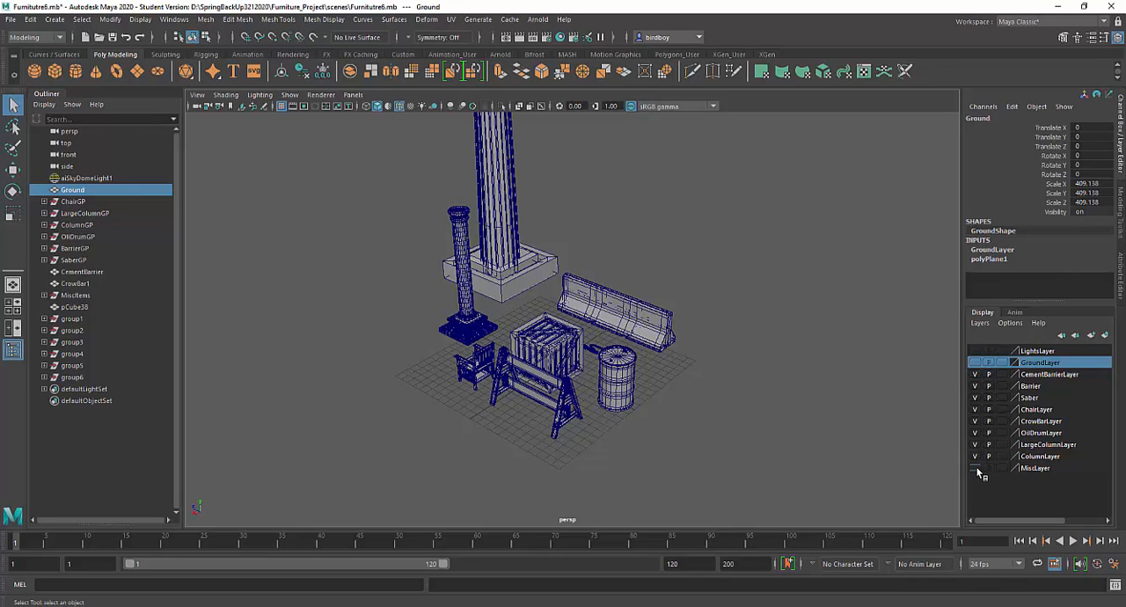
pyautogui.click(974, 468)
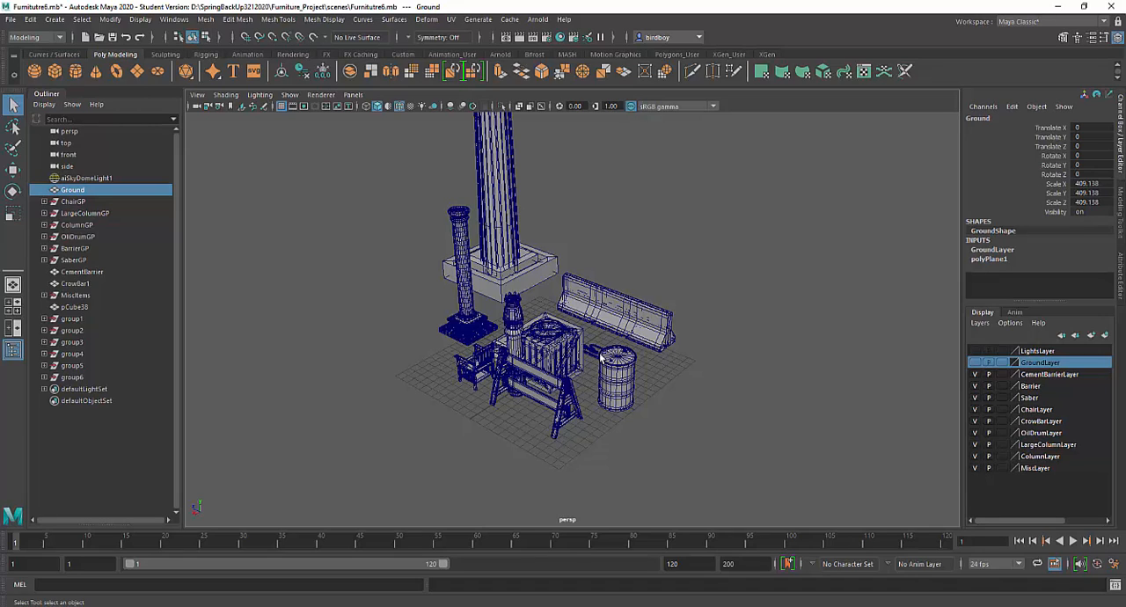
pyautogui.click(974, 467)
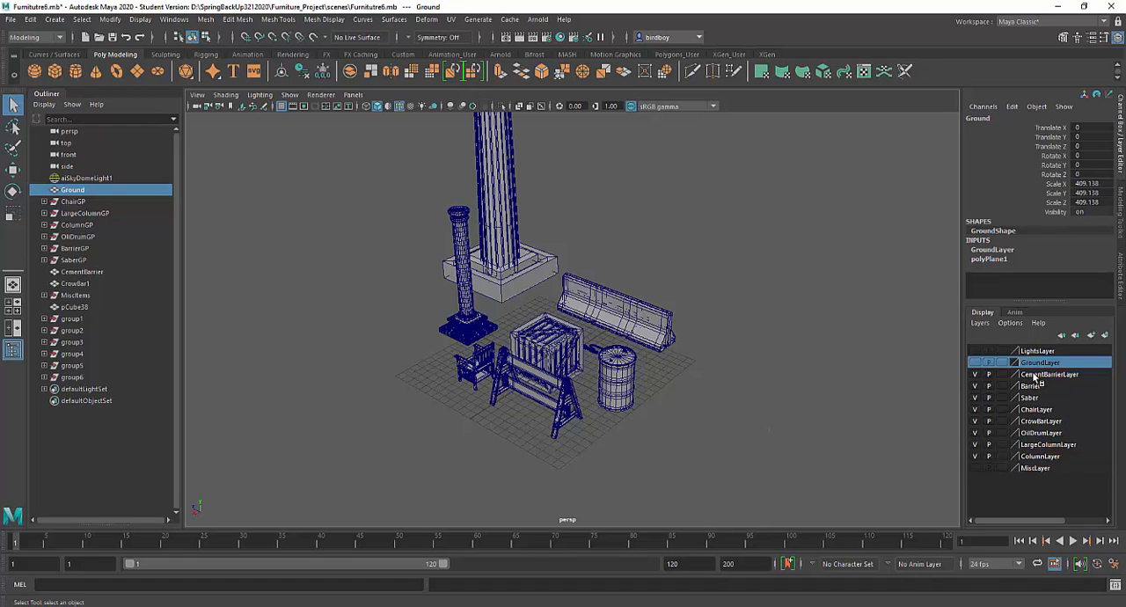
# Step: Hide the CementBarrierLayer, Barrier and Saber display layers
pyautogui.click(974, 375)
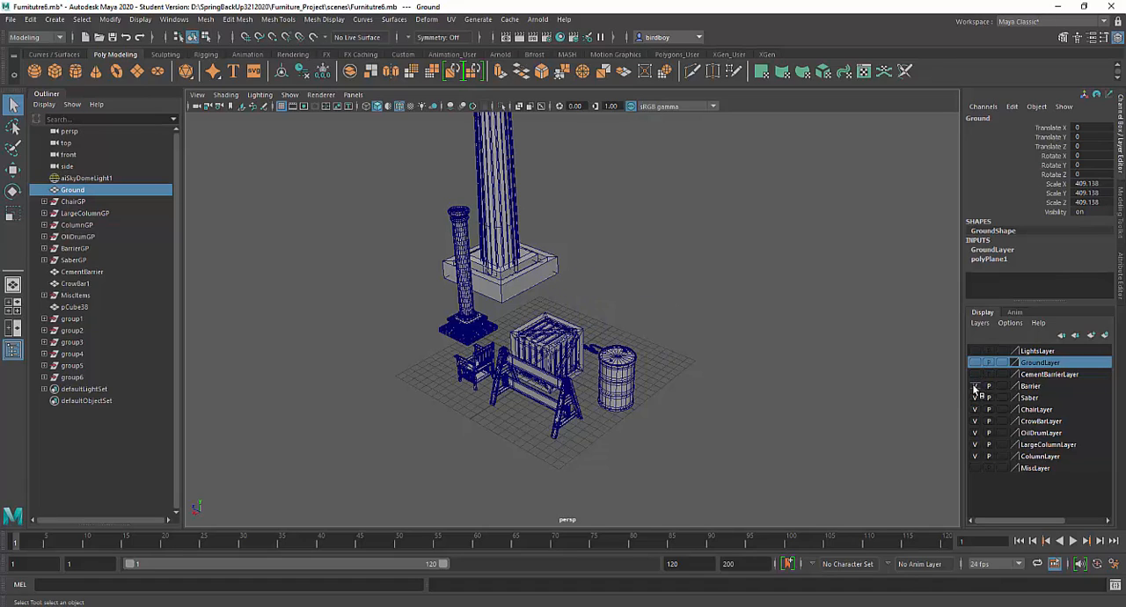
pyautogui.click(974, 387)
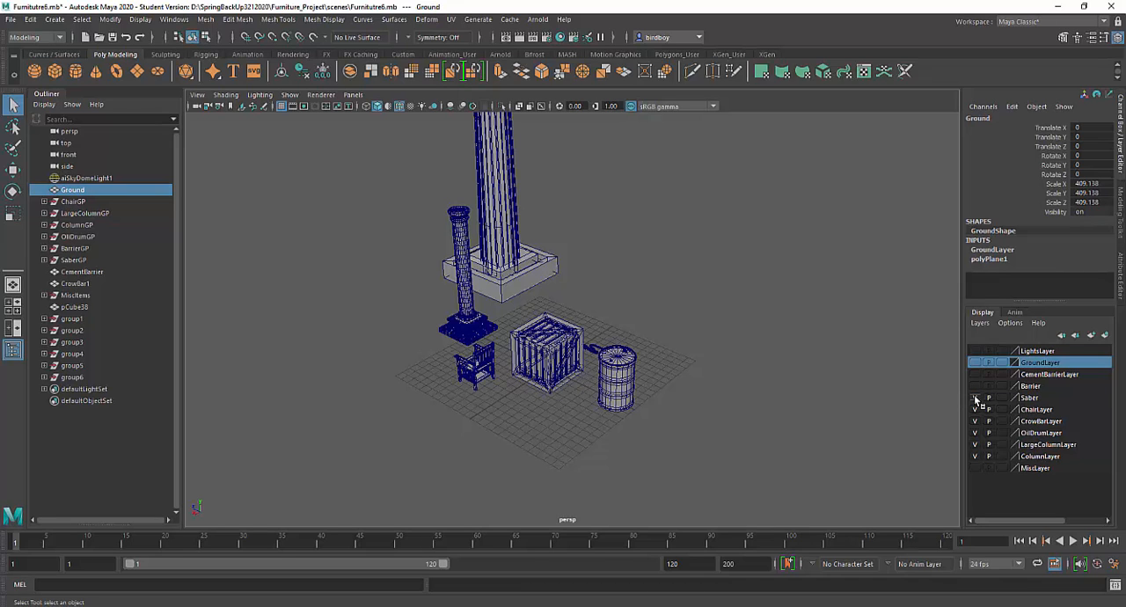
pyautogui.keyDown('alt'); pyautogui.moveTo(682, 337); pyautogui.dragTo(585, 329); pyautogui.keyUp('alt')
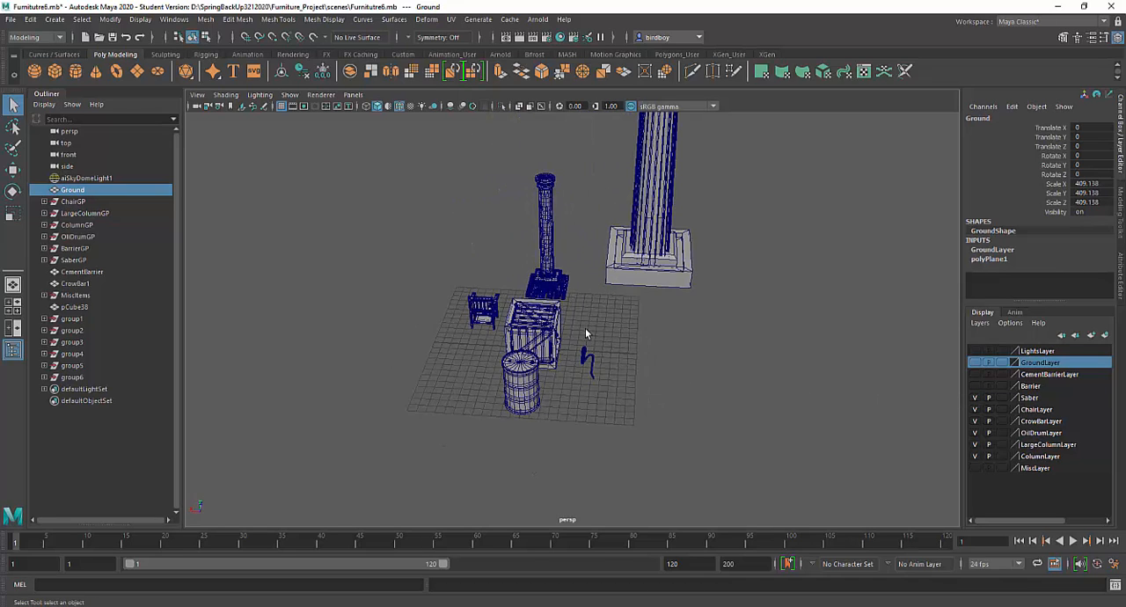
pyautogui.keyDown('alt'); pyautogui.moveTo(586, 330); pyautogui.dragTo(714, 456, button='right'); pyautogui.keyUp('alt')
pyautogui.keyDown('alt'); pyautogui.moveTo(713, 456); pyautogui.dragTo(610, 402); pyautogui.keyUp('alt')
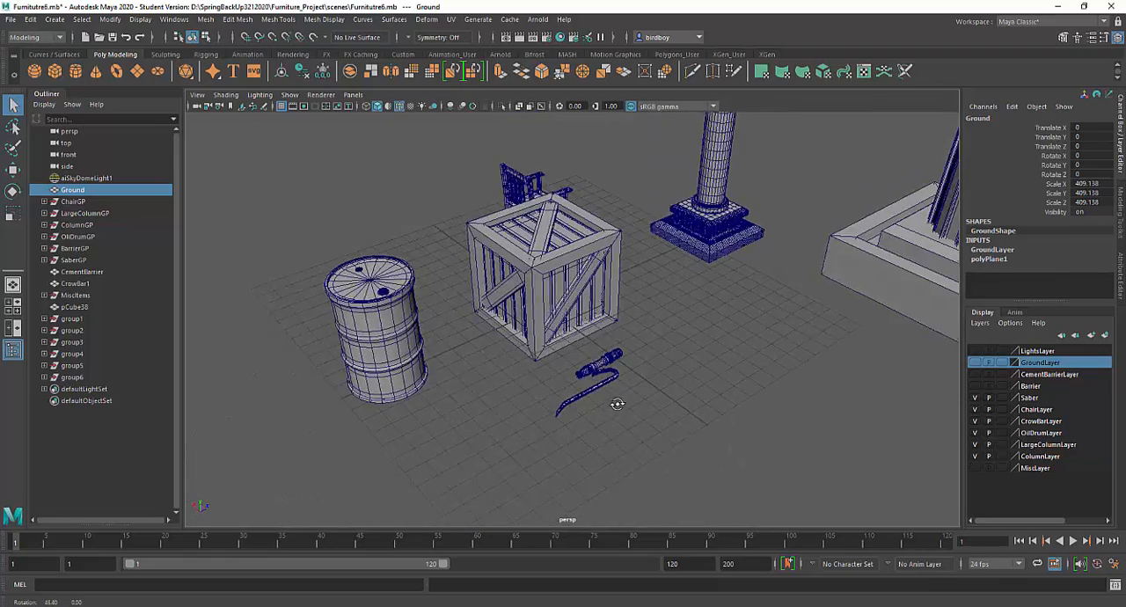
pyautogui.keyDown('alt'); pyautogui.moveTo(610, 402); pyautogui.dragTo(871, 389, button='right'); pyautogui.keyUp('alt')
pyautogui.click(973, 398)
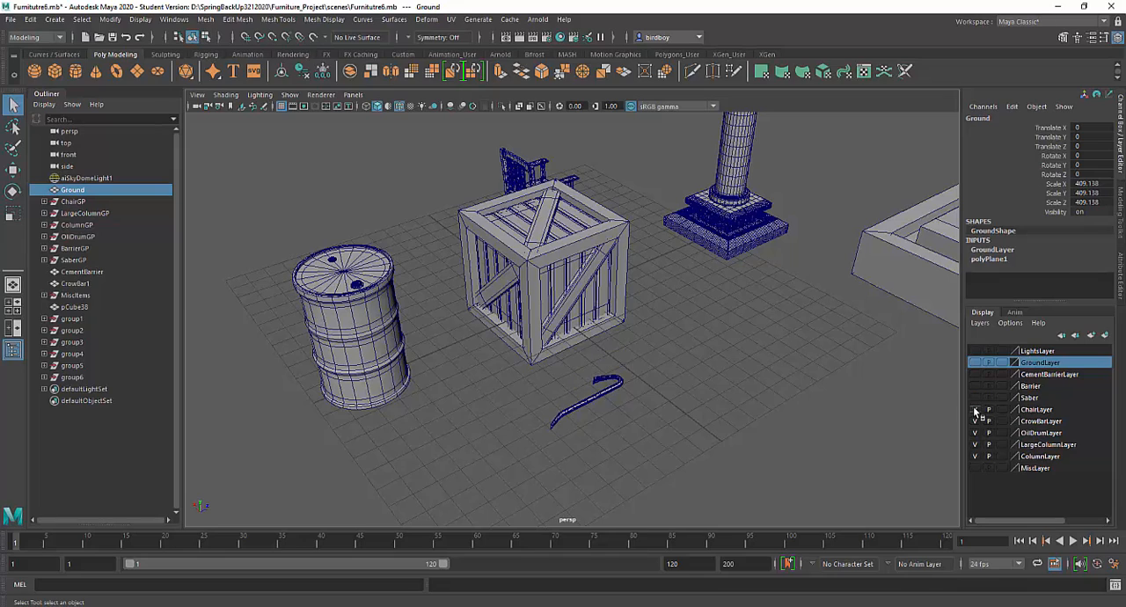
# Step: Hide the ChairLayer, CrowBarLayer, OilDrumLayer, LargeColumnLayer and ColumnLayer so that only the crate is shown
pyautogui.click(973, 409)
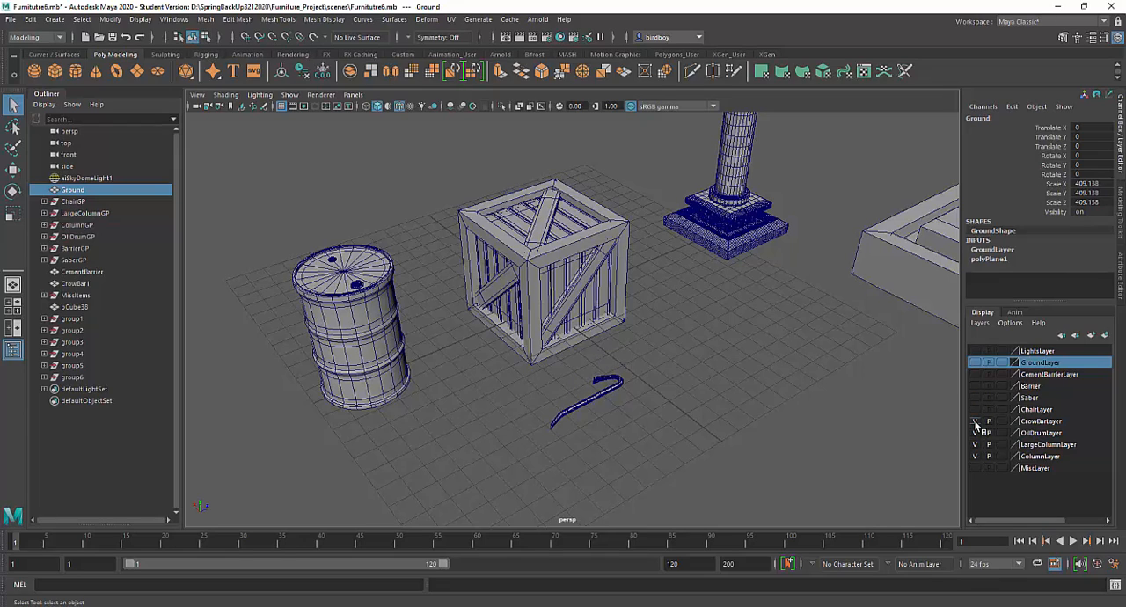
pyautogui.click(973, 421)
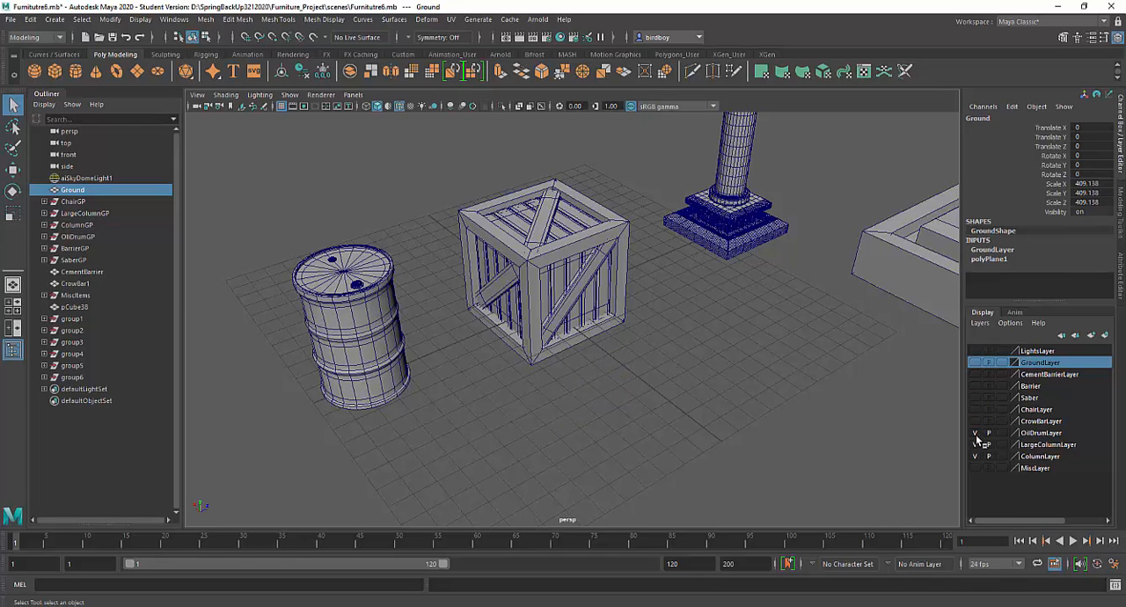
pyautogui.click(973, 433)
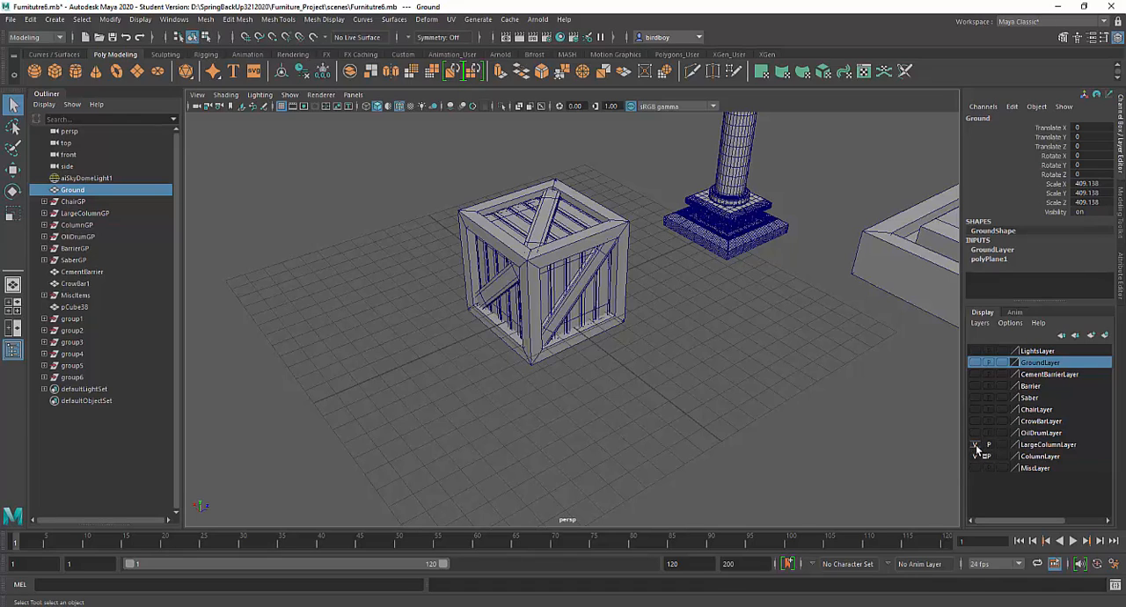
pyautogui.click(975, 444)
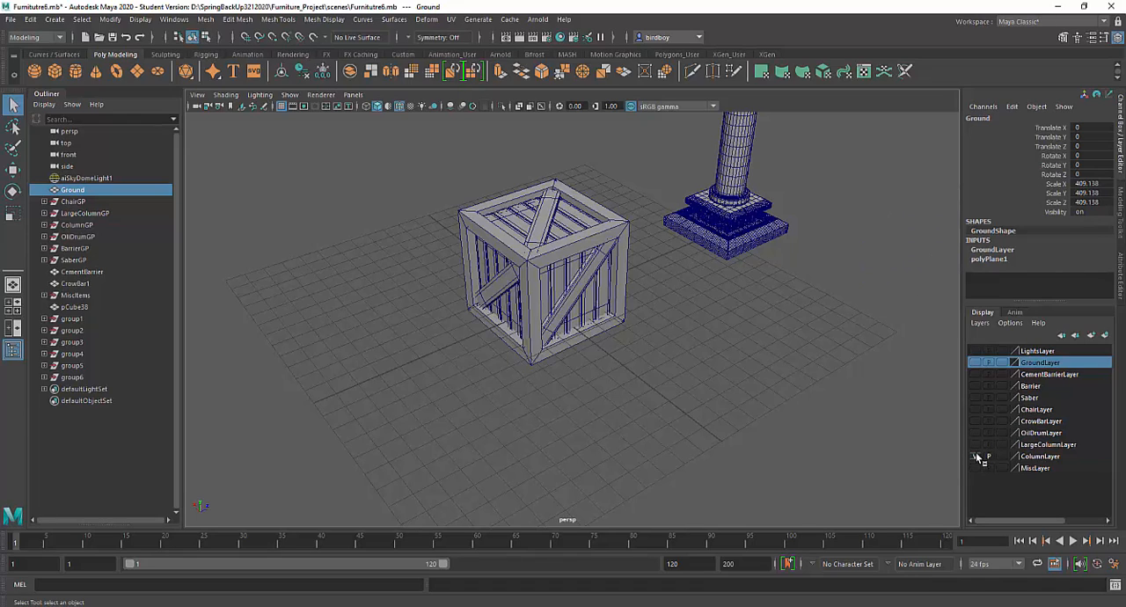
pyautogui.click(975, 454)
# Step: Examine the Outliner entries from ChairGP through MiscItems one by one to tell which belong to the crate
pyautogui.keyDown('alt'); pyautogui.moveTo(805, 433); pyautogui.dragTo(651, 262); pyautogui.keyUp('alt')
pyautogui.scroll(4, 733, 415)
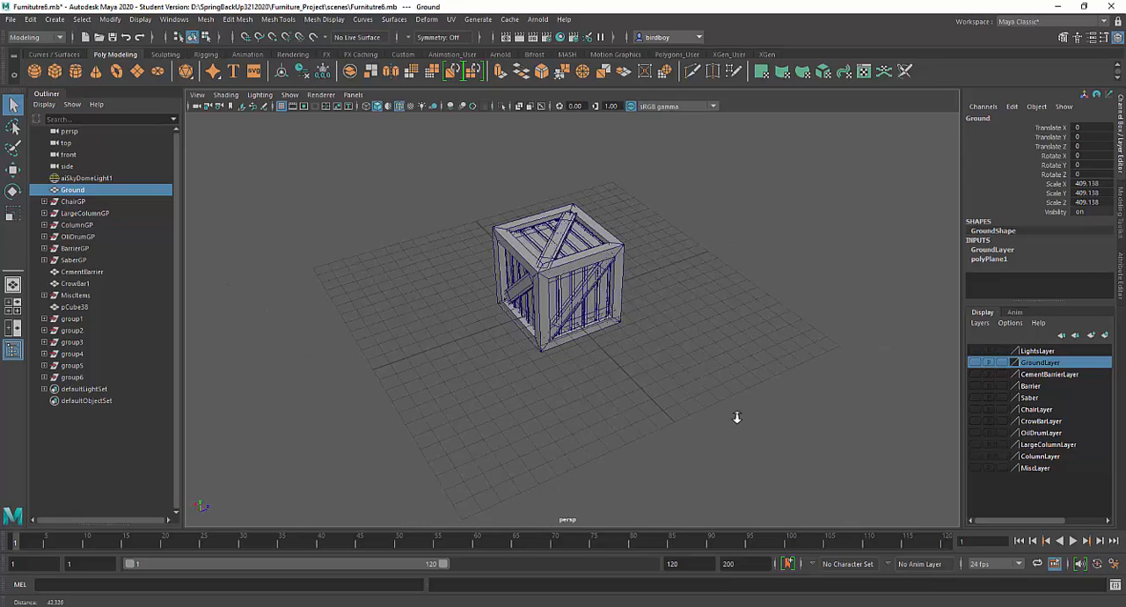
pyautogui.keyDown('alt'); pyautogui.moveTo(720, 415); pyautogui.dragTo(733, 403); pyautogui.keyUp('alt')
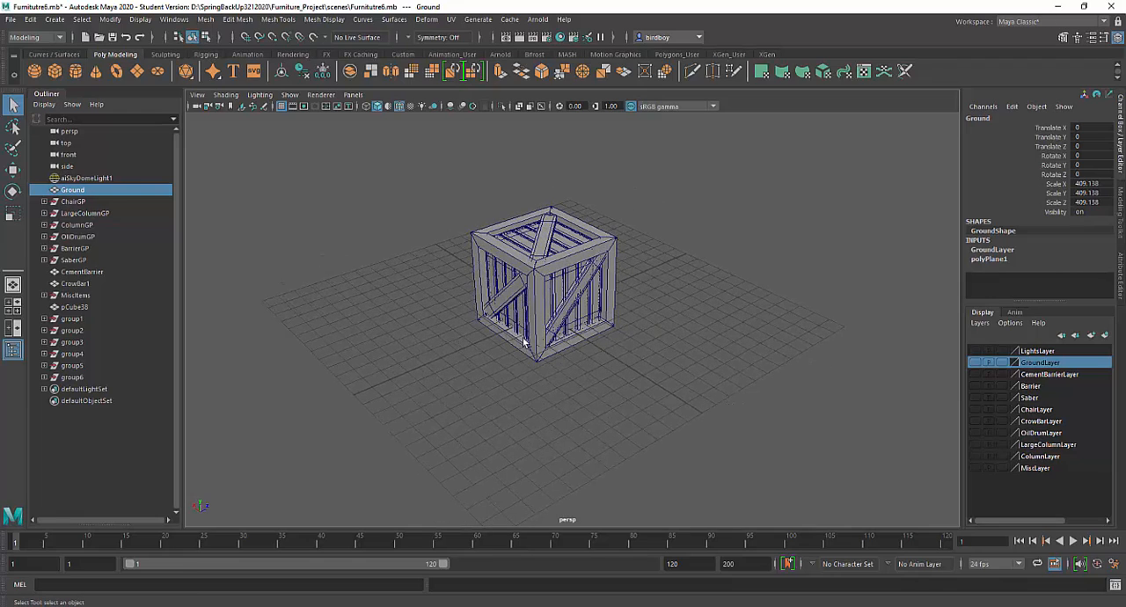
pyautogui.click(79, 202)
pyautogui.click(80, 213)
pyautogui.click(79, 226)
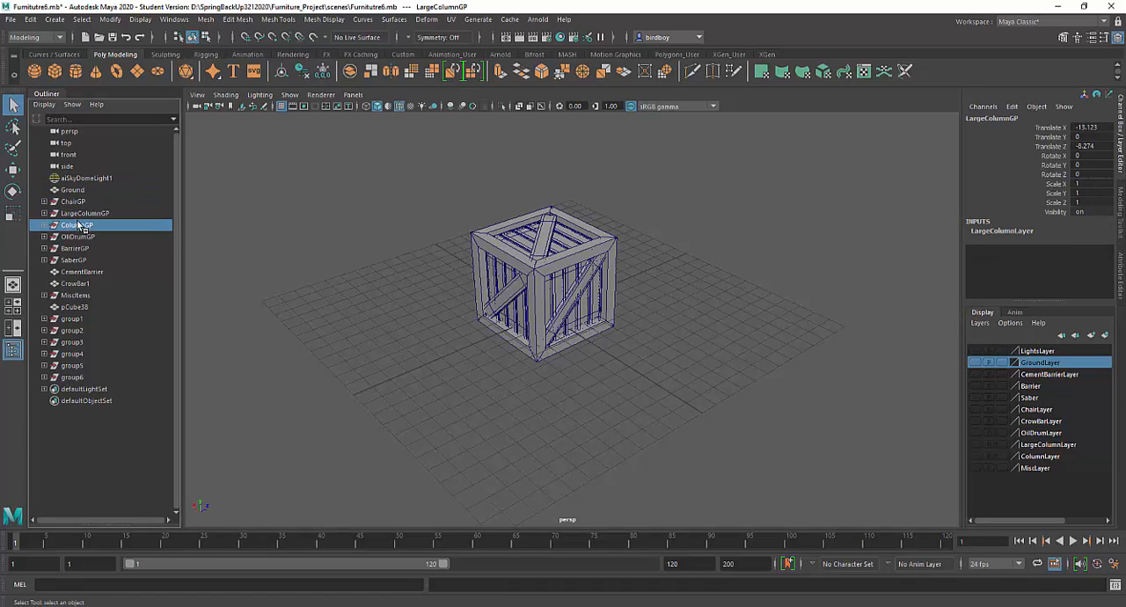
pyautogui.click(77, 237)
pyautogui.click(76, 248)
pyautogui.click(77, 260)
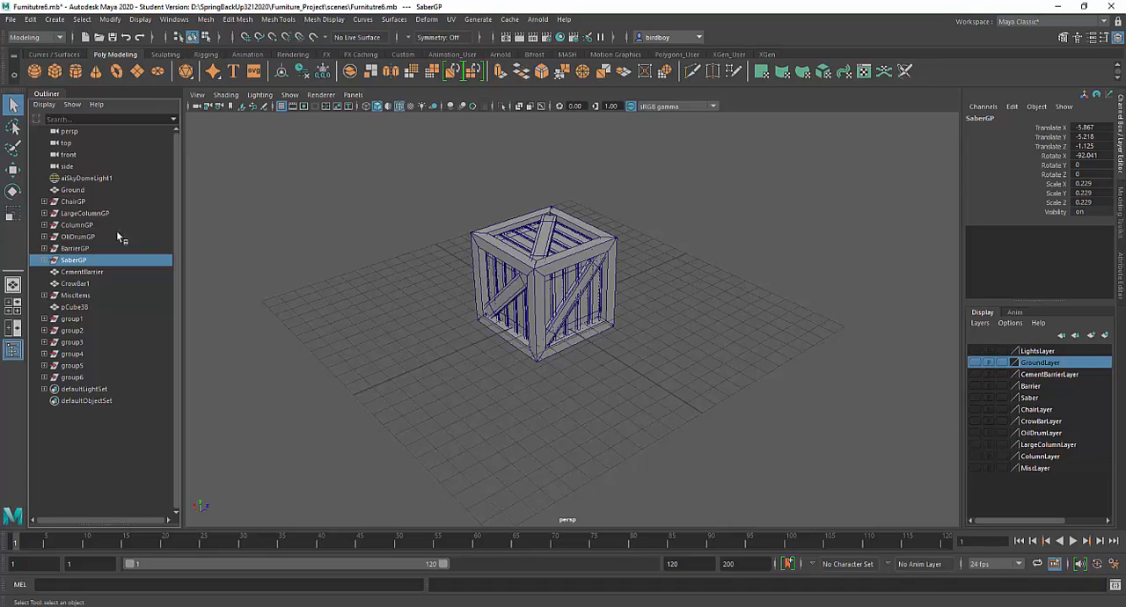
pyautogui.click(79, 272)
pyautogui.click(77, 283)
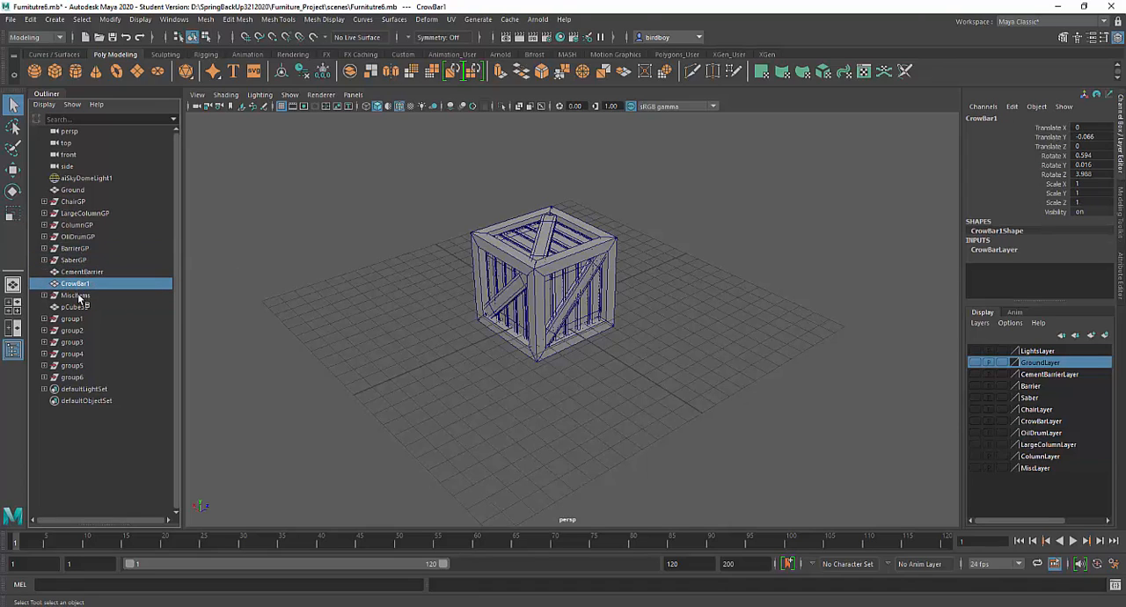
pyautogui.click(77, 295)
# Step: Select pCube38 through group6 to identify the crate's parts, and inspect the construction history of the crate frame
pyautogui.click(82, 310)
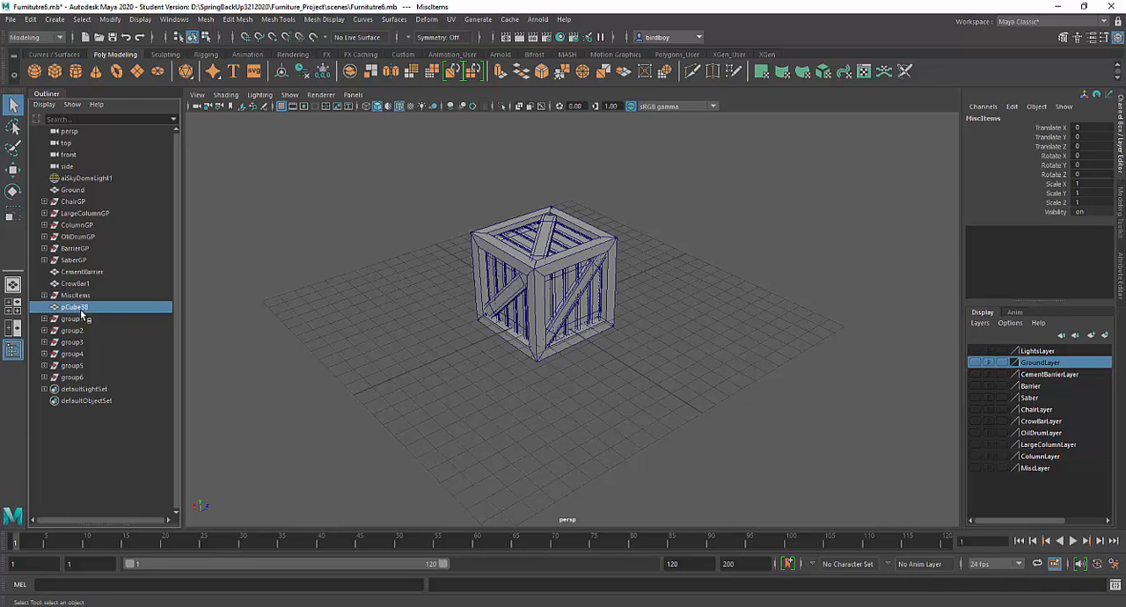
pyautogui.keyDown('shift'); pyautogui.click(72, 376); pyautogui.keyUp('shift')
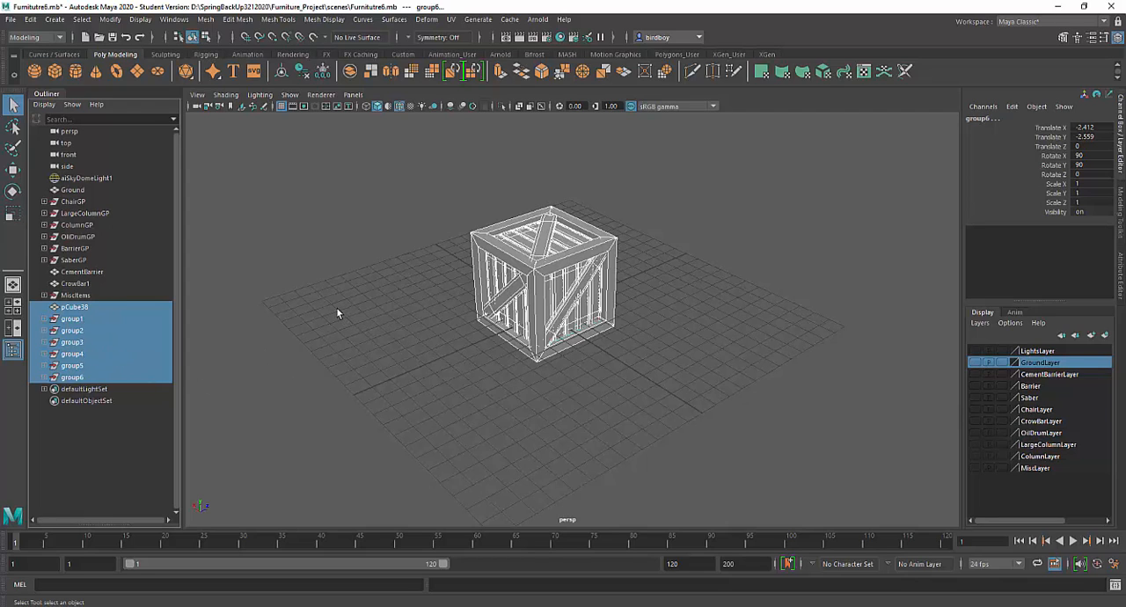
pyautogui.moveTo(336, 314)
pyautogui.keyDown('alt'); pyautogui.mouseDown()
pyautogui.moveTo(322, 279)
pyautogui.moveTo(339, 291)
pyautogui.moveTo(331, 299)
pyautogui.mouseUp(); pyautogui.keyUp('alt')
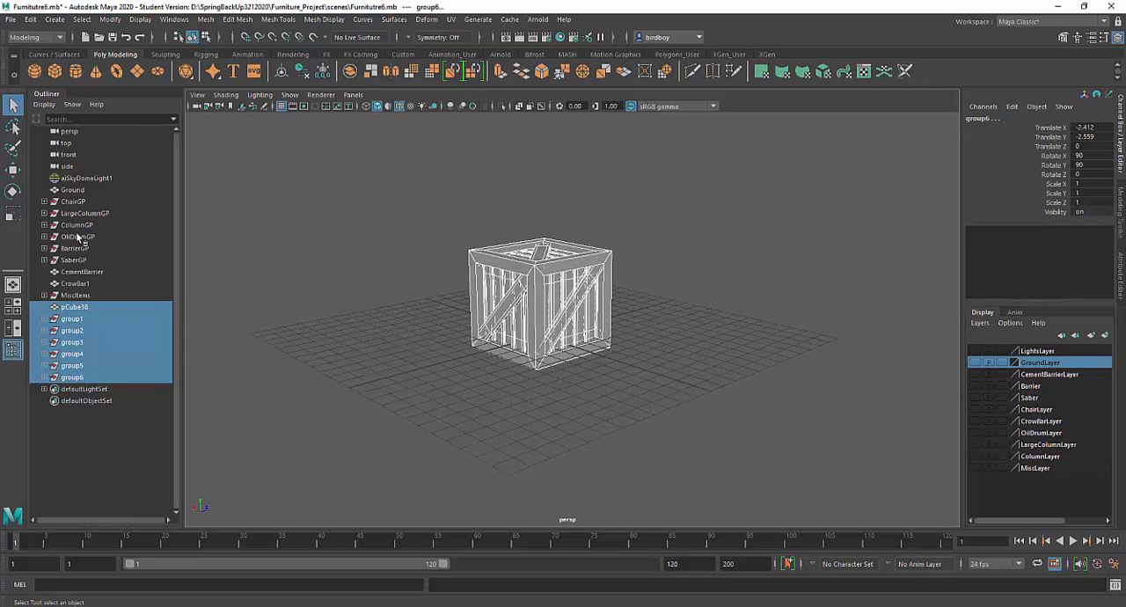
pyautogui.keyDown('alt'); pyautogui.moveTo(338, 256); pyautogui.dragTo(342, 269); pyautogui.keyUp('alt')
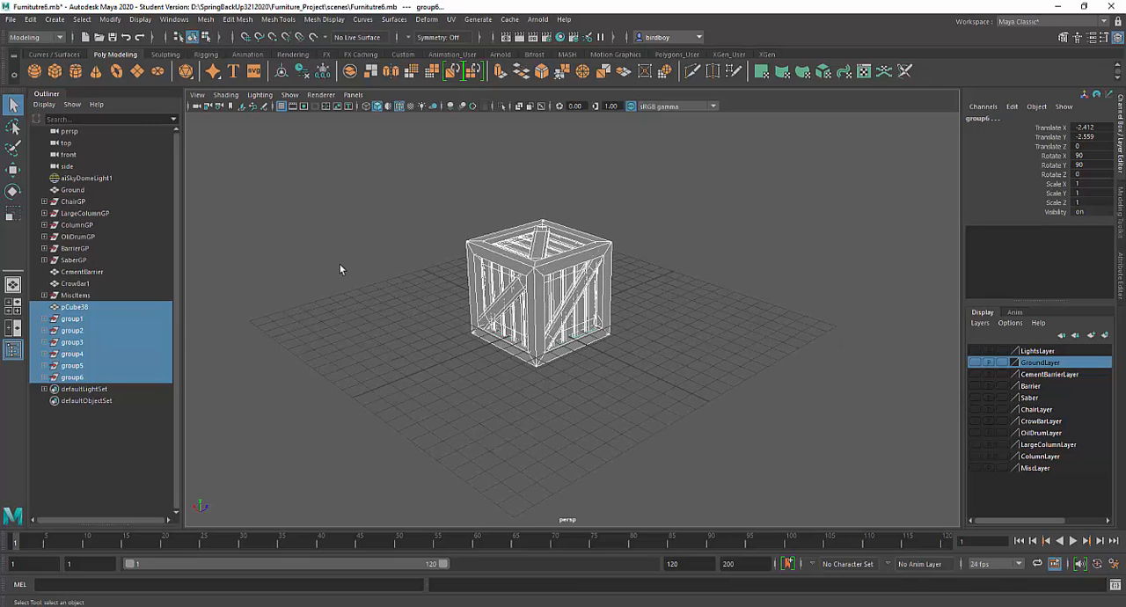
pyautogui.click(548, 265)
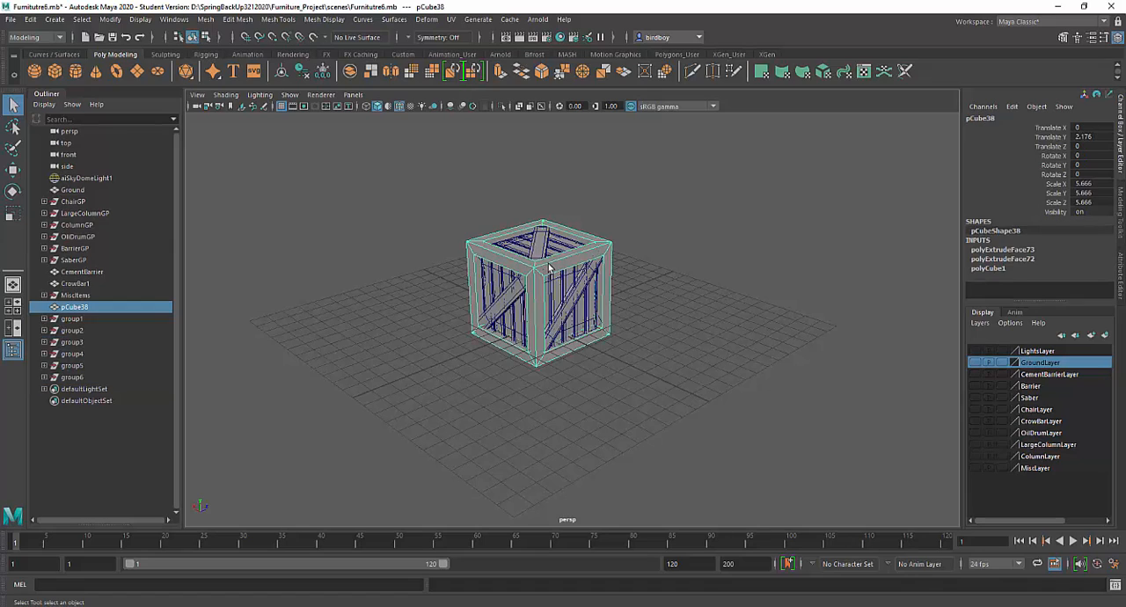
# Step: Select pCube38 and group1 through group6, and delete the construction history of all objects in the scene
pyautogui.keyDown('shift'); pyautogui.click(95, 378); pyautogui.keyUp('shift')
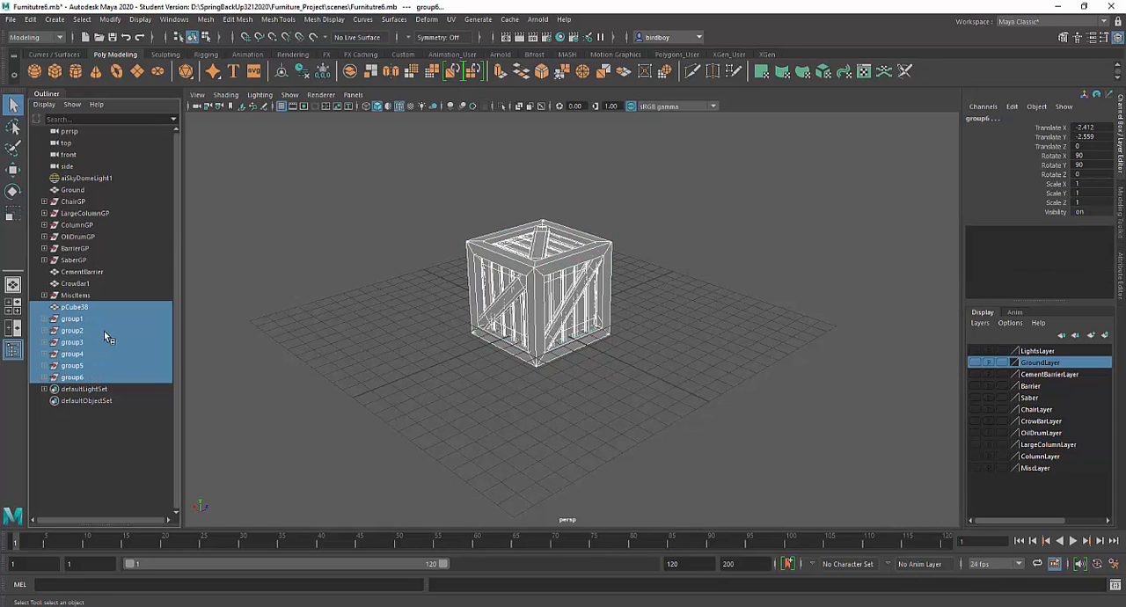
pyautogui.click(35, 20)
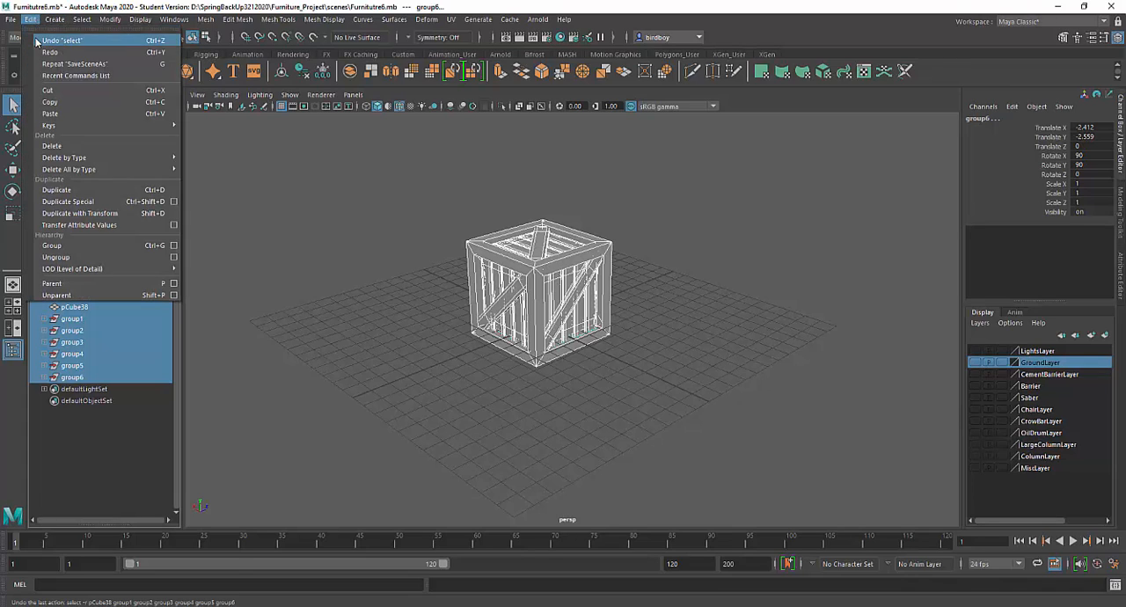
pyautogui.moveTo(64, 160)
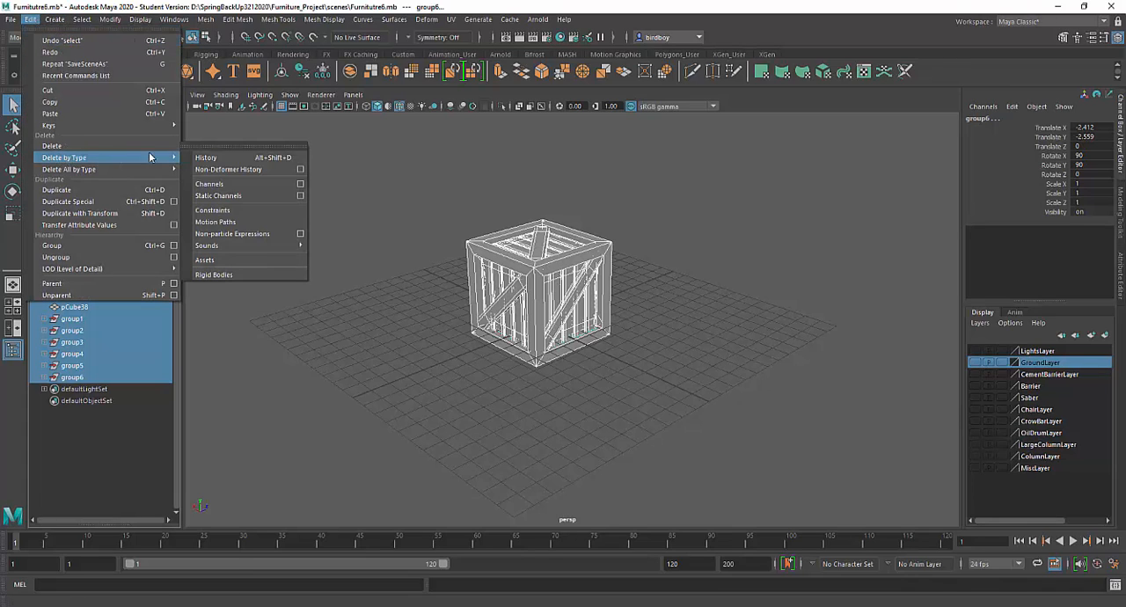
pyautogui.moveTo(125, 169)
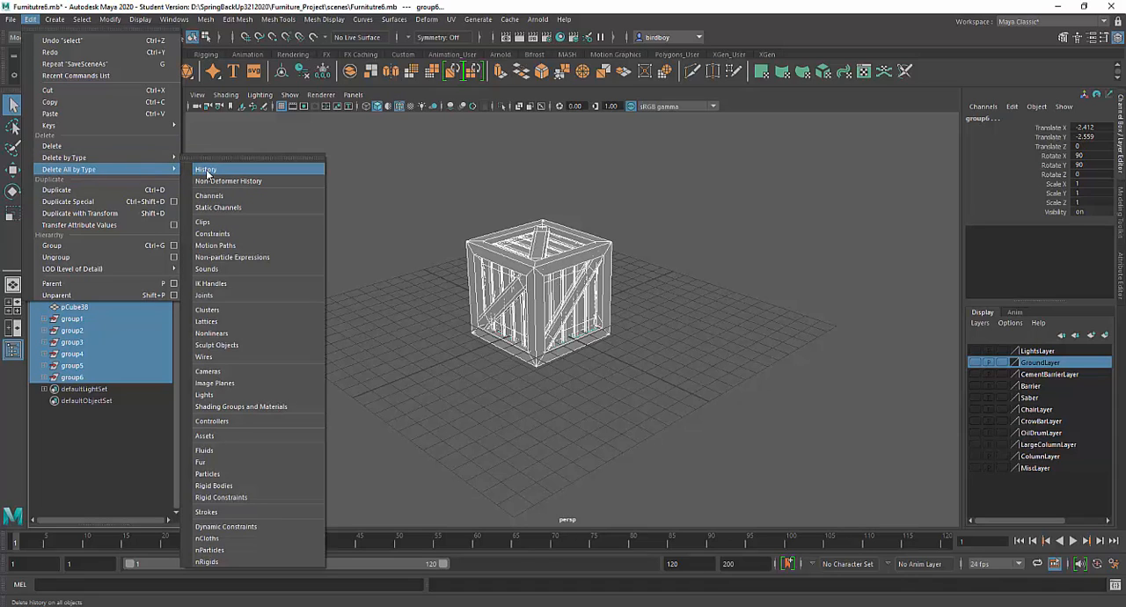
pyautogui.click(207, 172)
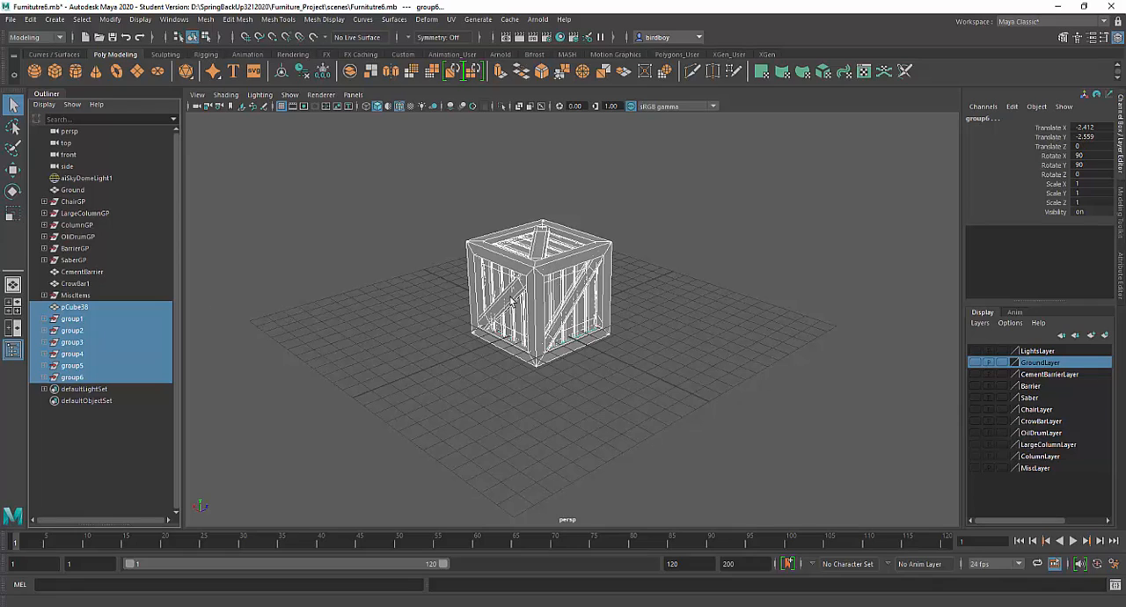
# Step: Check the crate frame, a diagonal brace and a vertical plank for remaining construction history
pyautogui.click(553, 275)
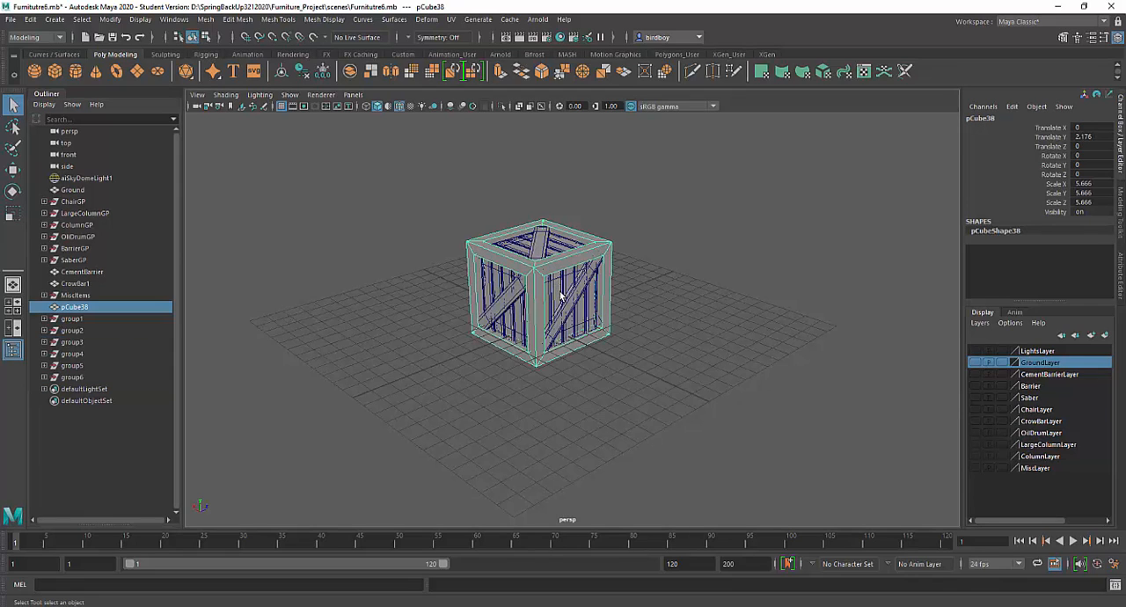
pyautogui.click(561, 294)
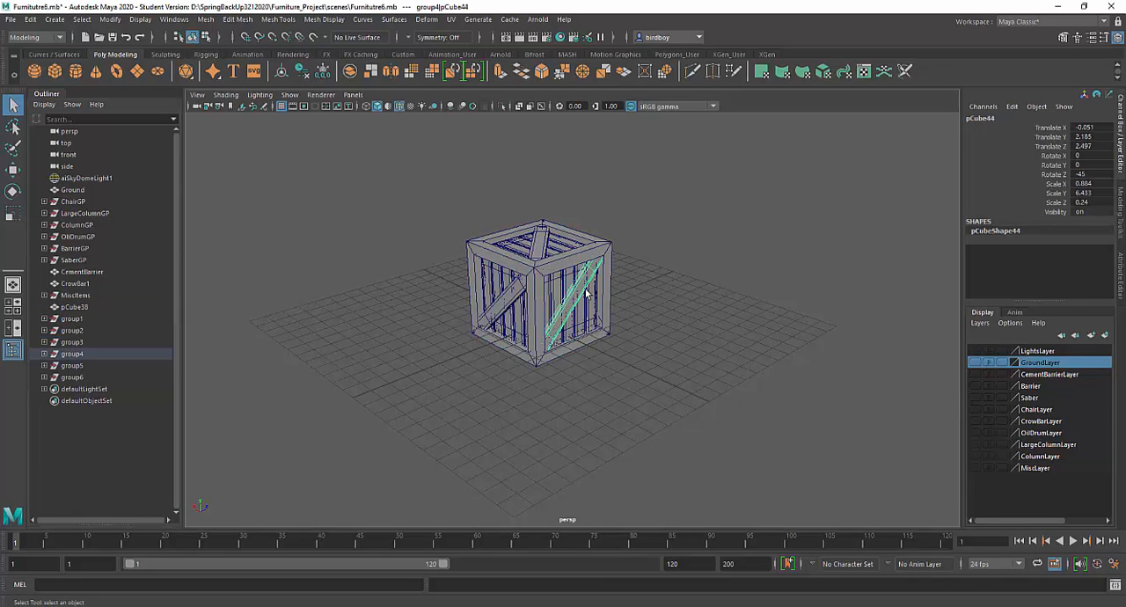
pyautogui.click(595, 299)
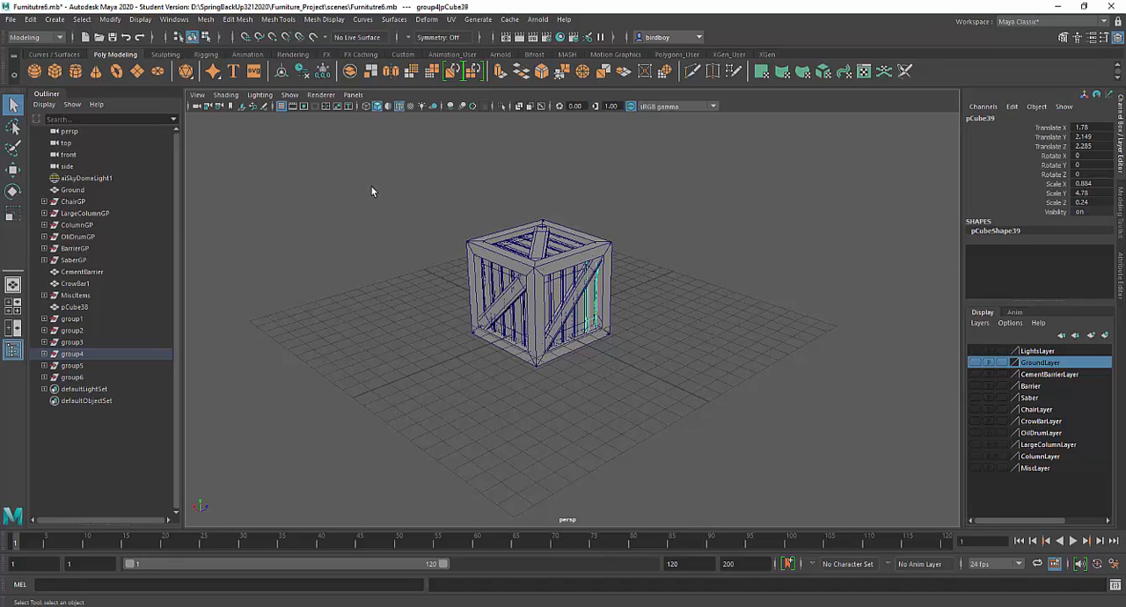
# Step: Select pCube38 and group1 through group6, freeze their transformations and center their pivots
pyautogui.click(79, 307)
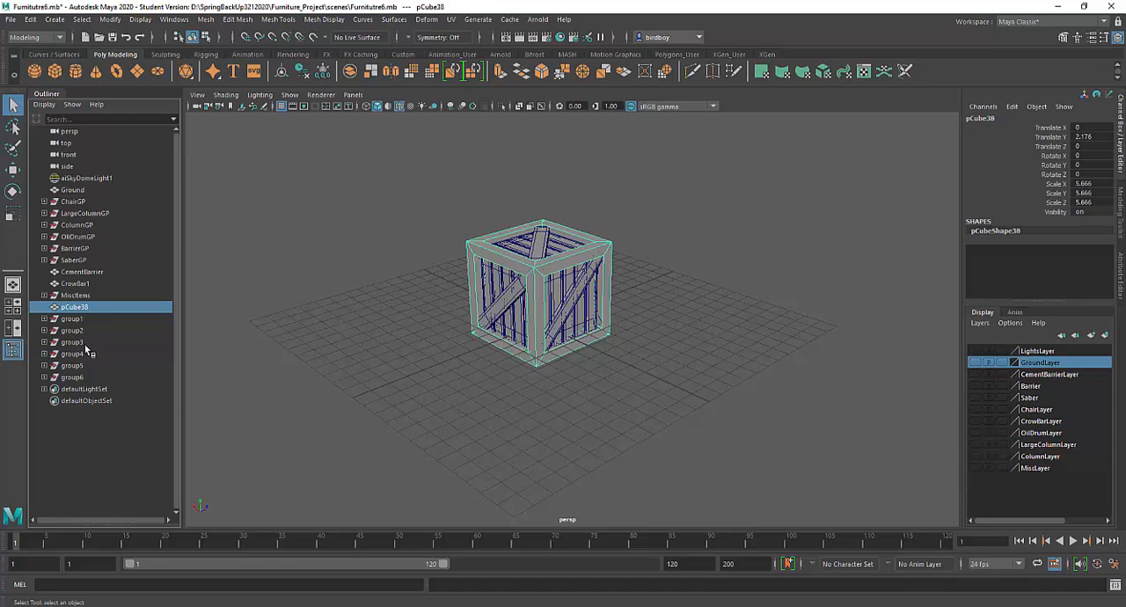
pyautogui.keyDown('shift'); pyautogui.click(84, 378); pyautogui.keyUp('shift')
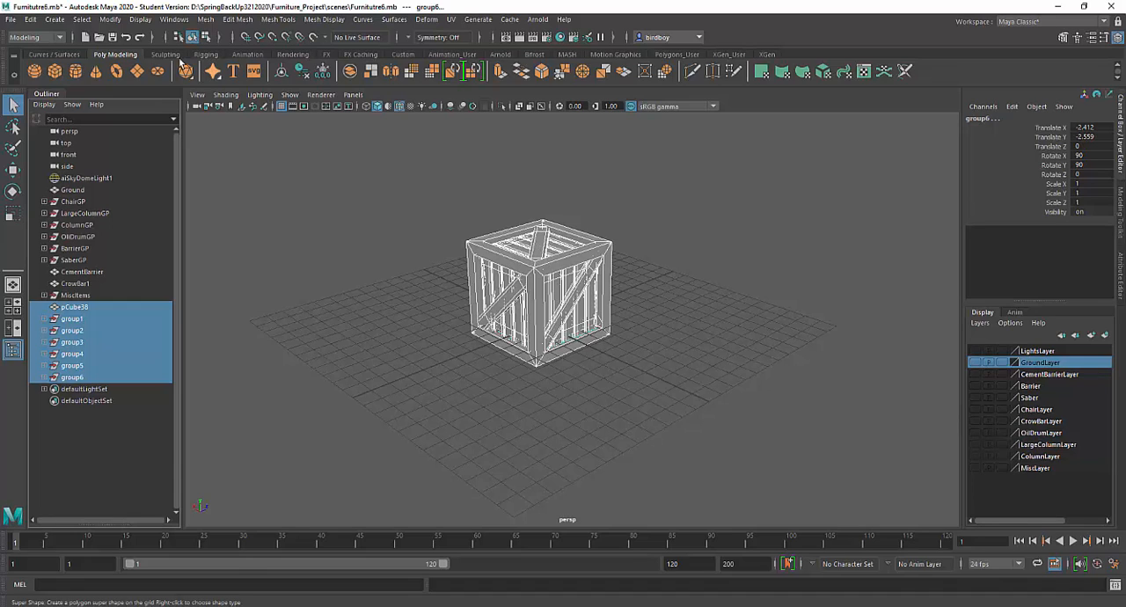
pyautogui.click(112, 20)
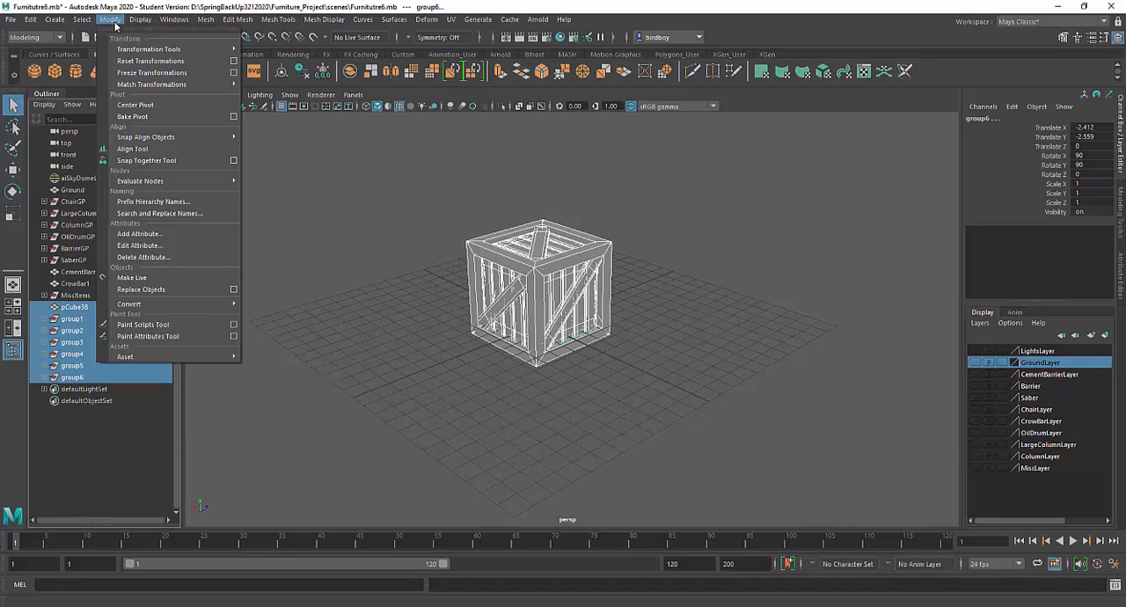
pyautogui.click(122, 73)
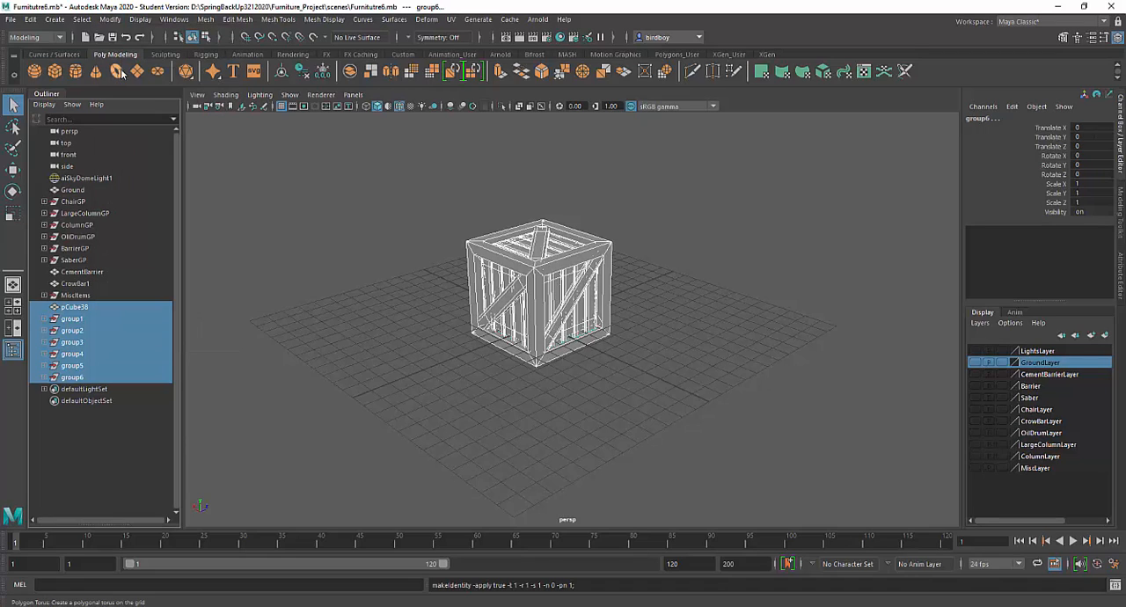
pyautogui.click(110, 19)
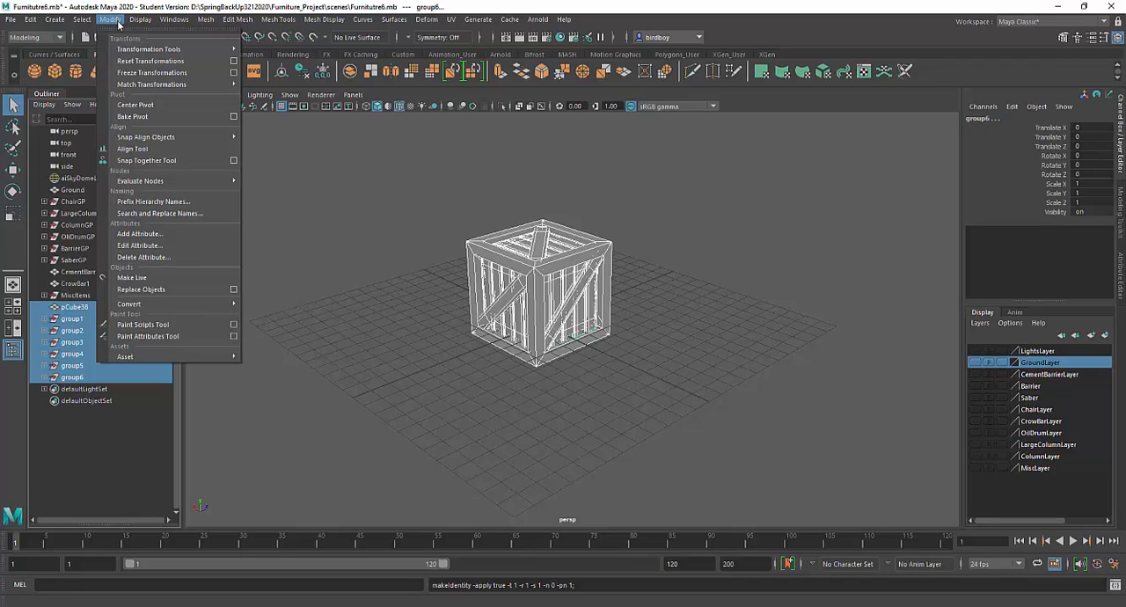
pyautogui.click(140, 106)
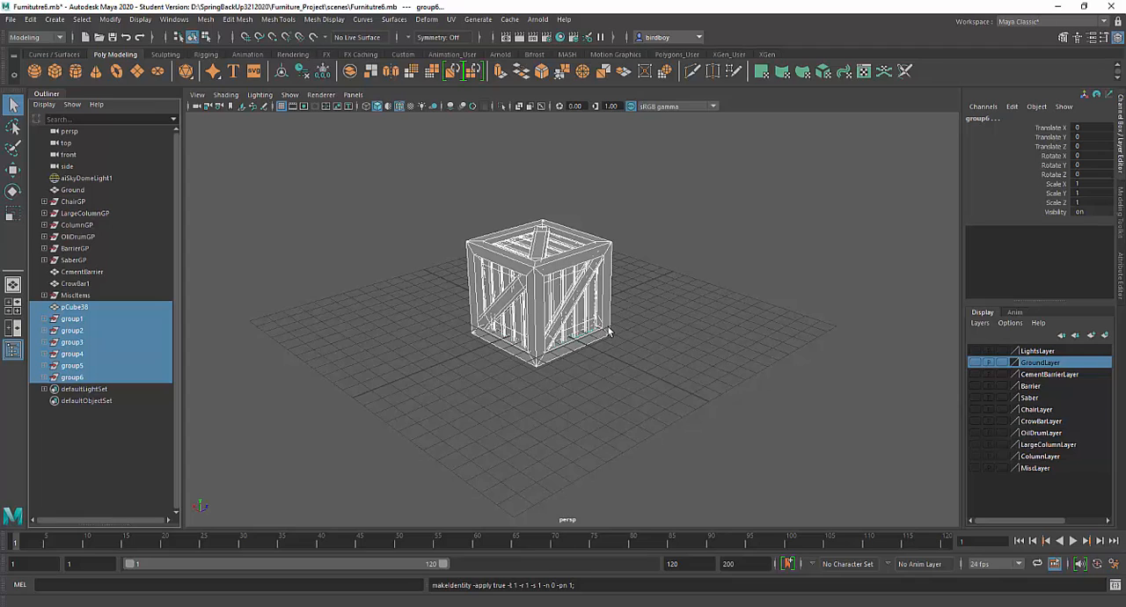
# Step: Check the pivot position and transform values of a top plank, a side plank and the crate frame
pyautogui.keyDown('alt'); pyautogui.moveTo(608, 332); pyautogui.dragTo(588, 316); pyautogui.keyUp('alt')
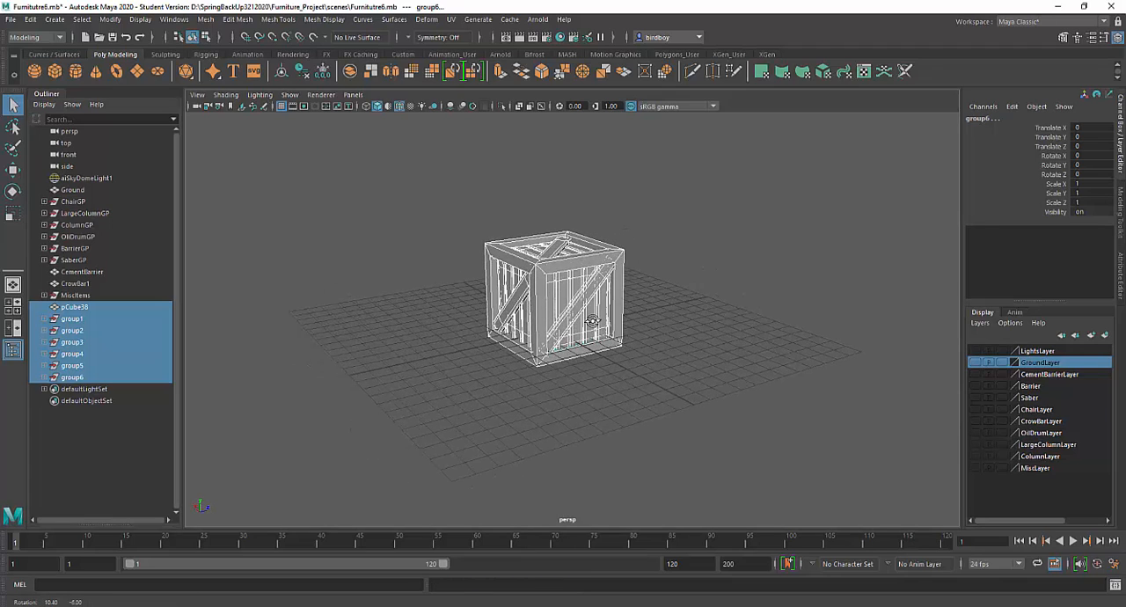
pyautogui.click(565, 267)
pyautogui.press('w')
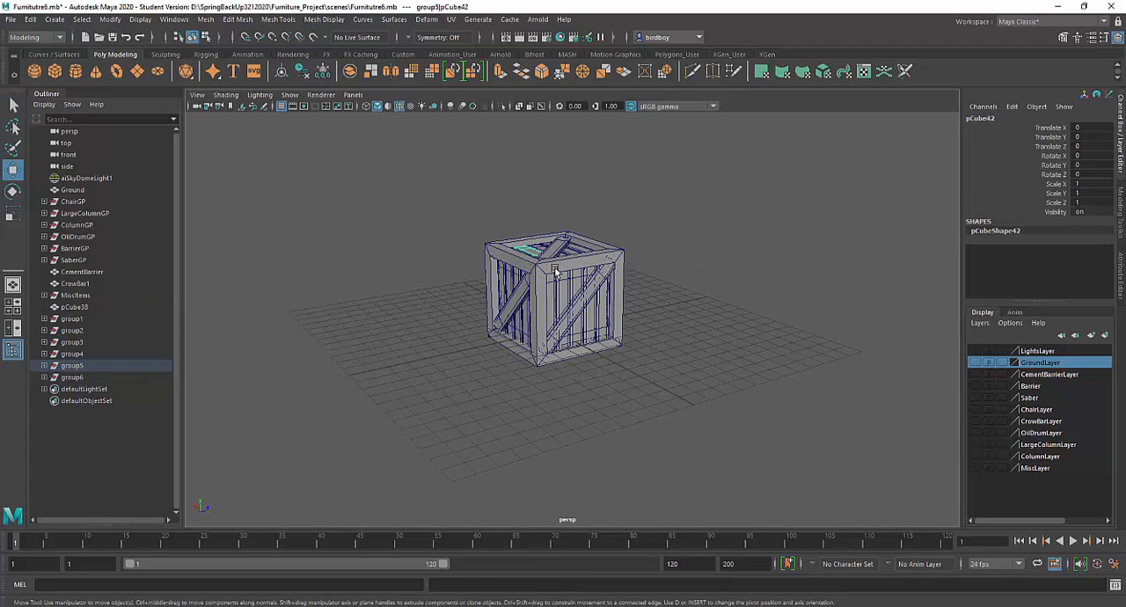
pyautogui.click(537, 308)
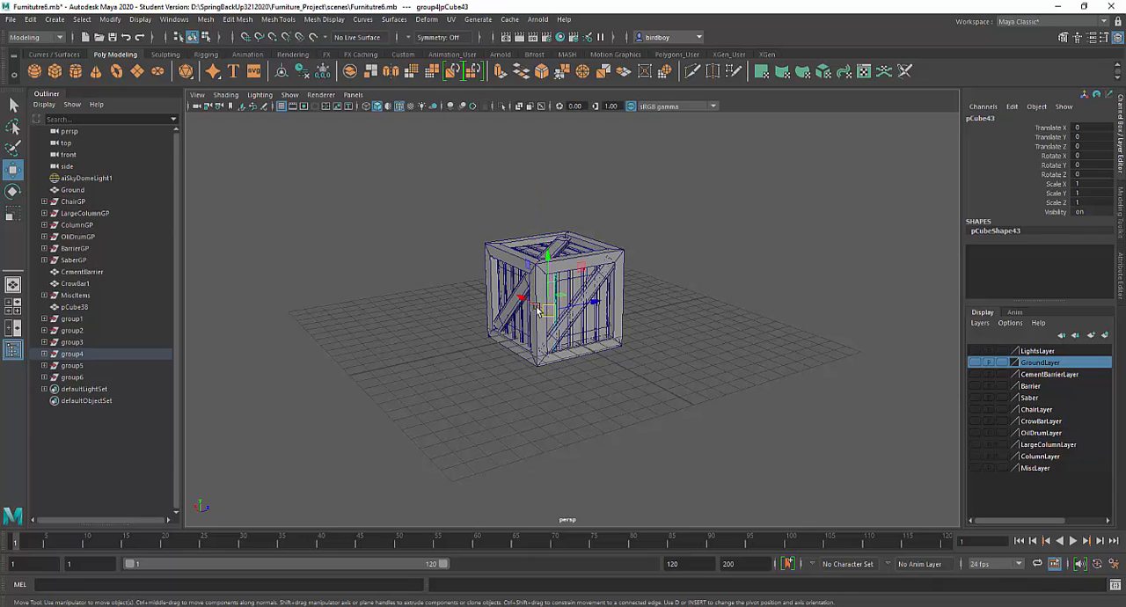
pyautogui.click(494, 280)
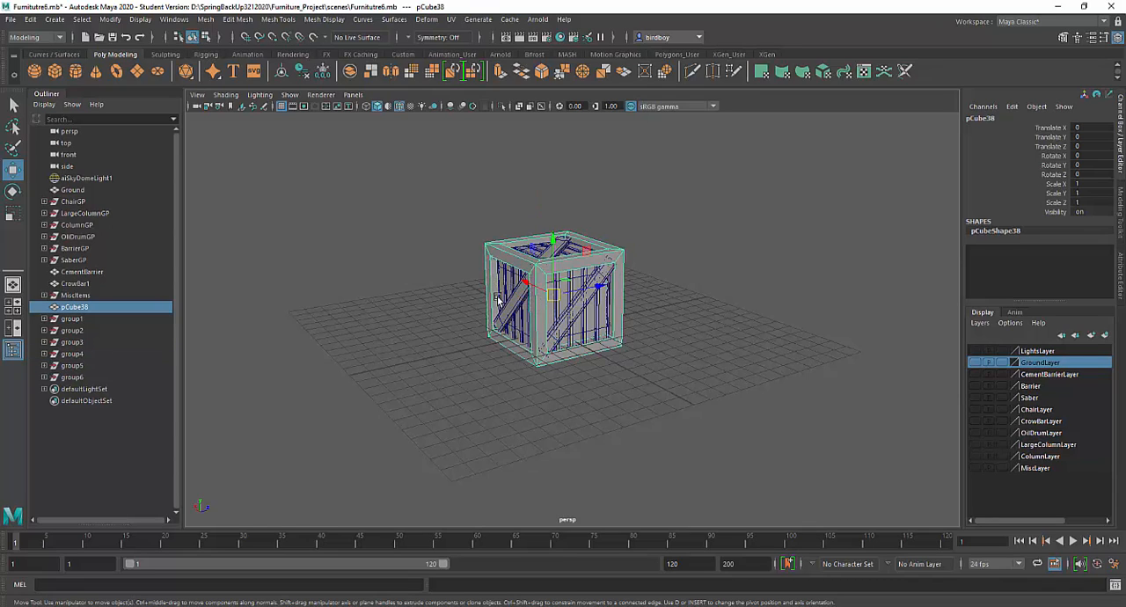
# Step: Select all parts of the crate, group them and name the group CrateGP
pyautogui.moveTo(466, 201); pyautogui.dragTo(627, 381)
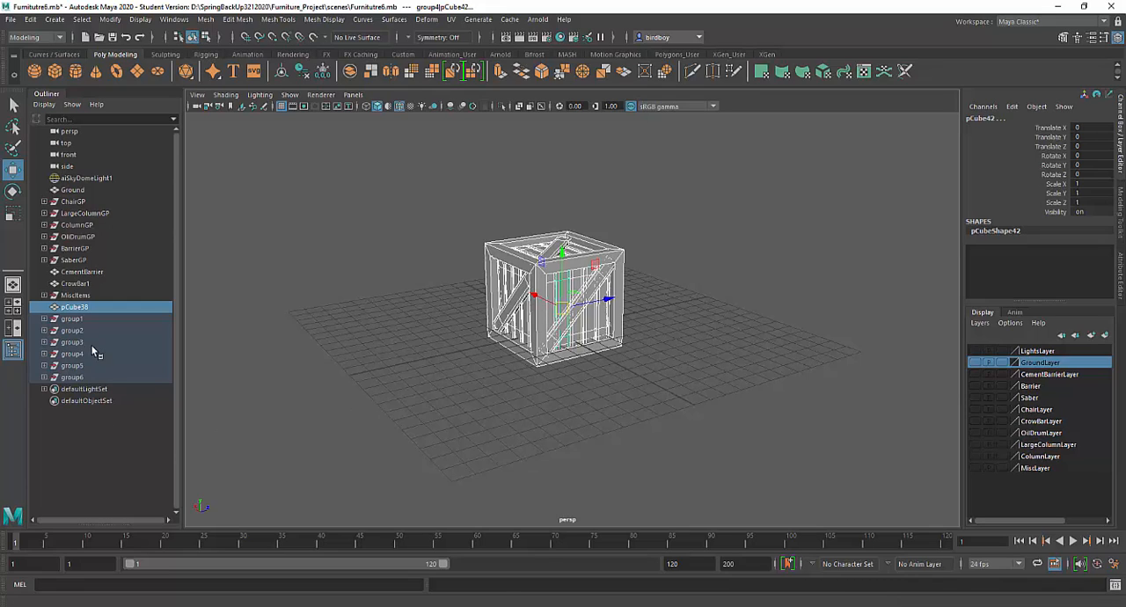
pyautogui.hotkey('ctrl', 'g')
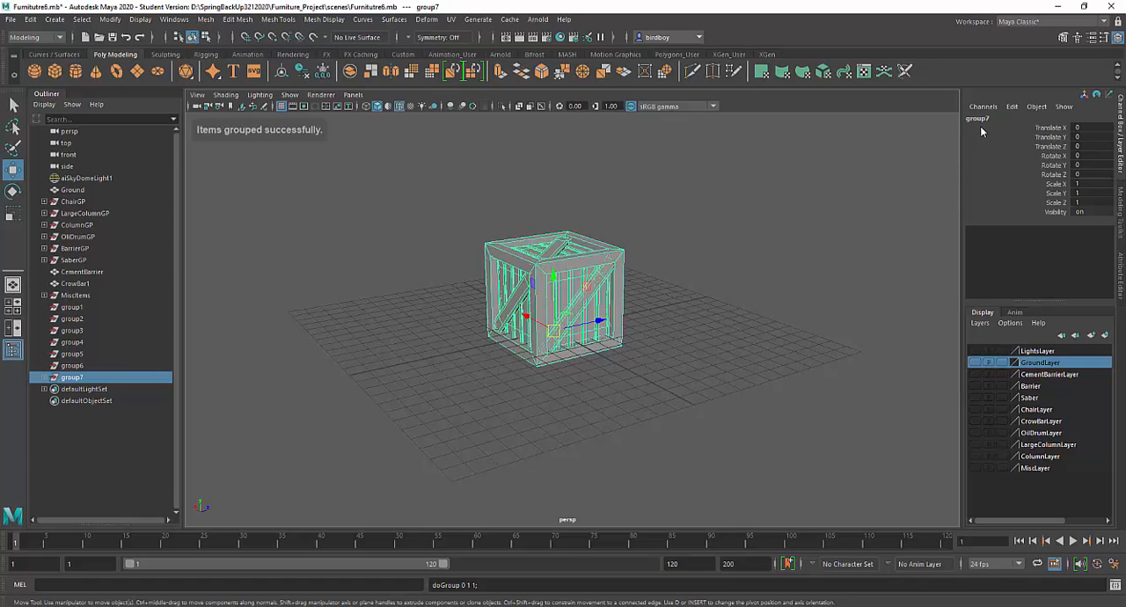
pyautogui.click(979, 119)
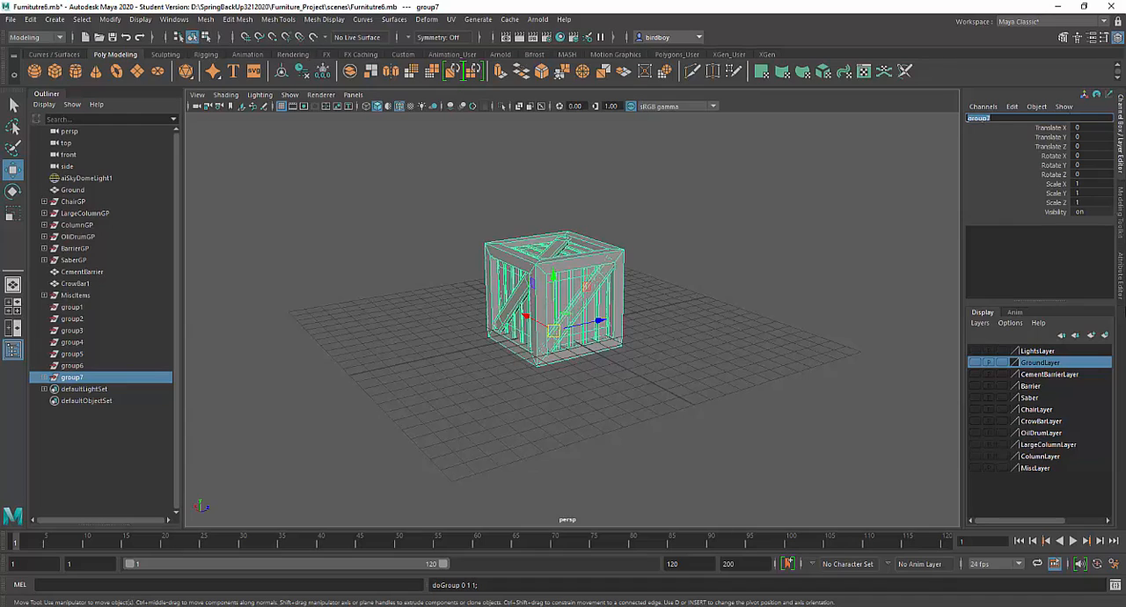
pyautogui.write('crateGP')
pyautogui.press('Return')
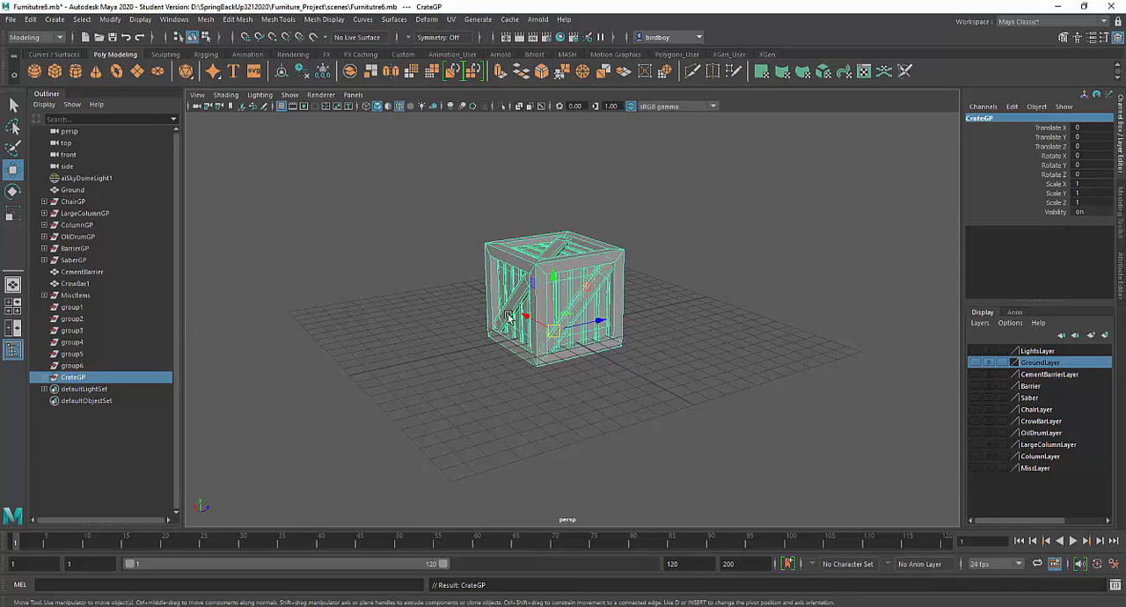
# Step: Raise CrateGP in the side view to about 0.654 in Translate Y so the crate's base rests on the grid
pyautogui.keyDown('alt'); pyautogui.moveTo(580, 343); pyautogui.dragTo(535, 327); pyautogui.keyUp('alt')
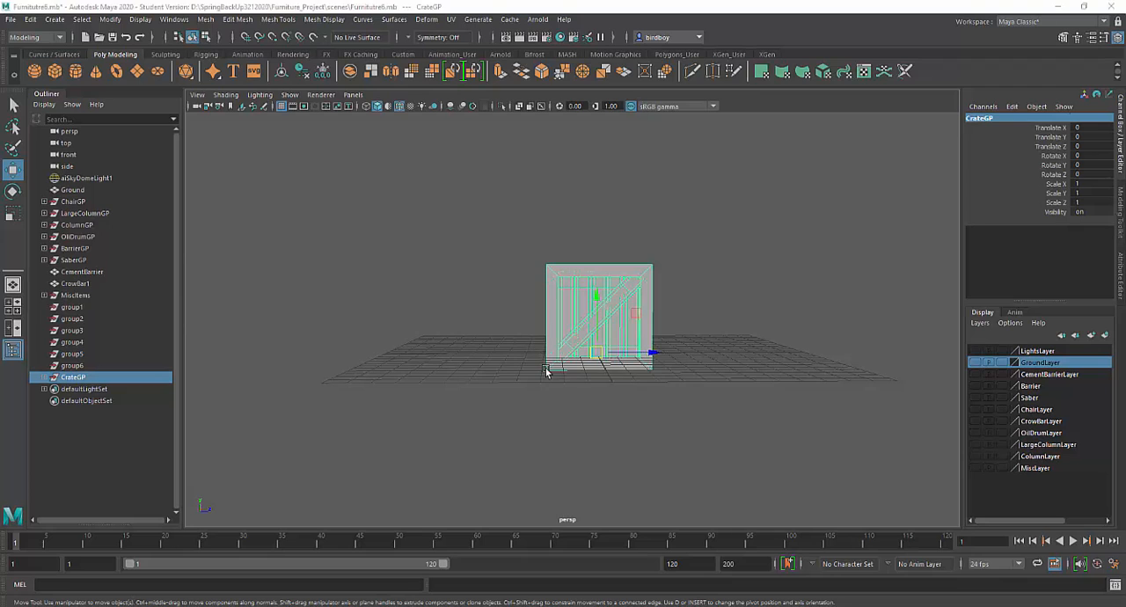
pyautogui.press('space')
pyautogui.press('space')
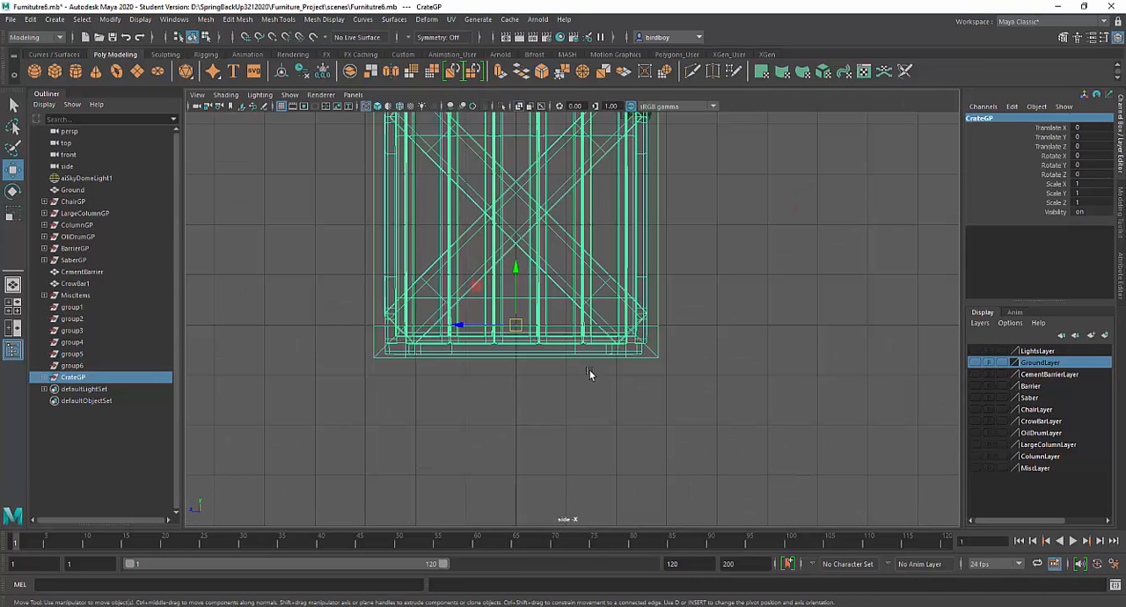
pyautogui.moveTo(518, 266); pyautogui.dragTo(528, 241)
pyautogui.scroll(3, 535, 312)
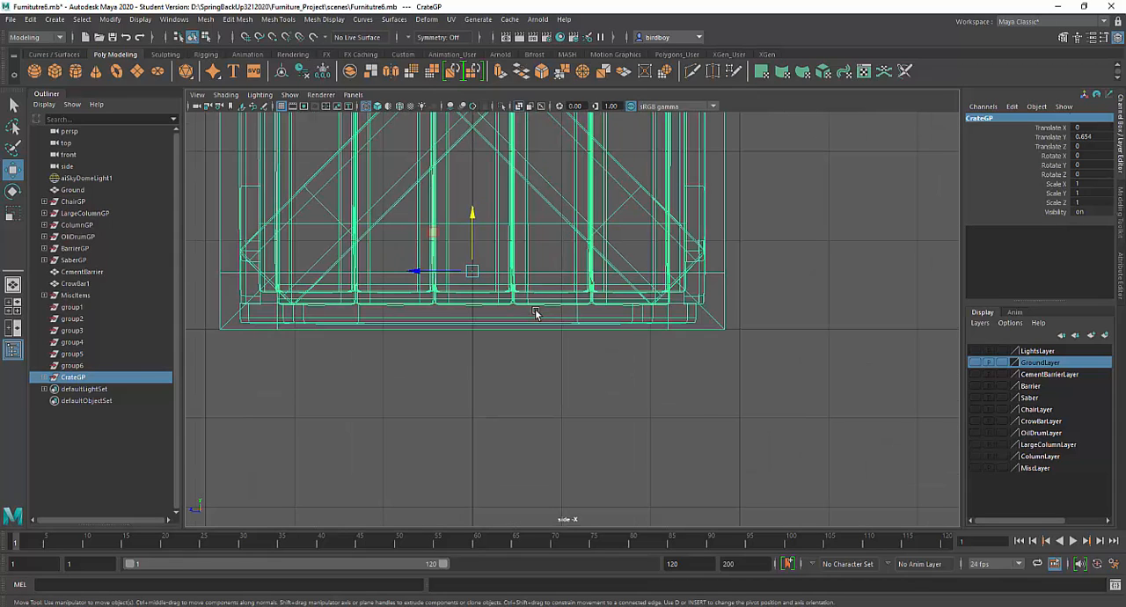
# Step: Move CrateGP's pivot straight down to the crate's bottom edge in the side view, and return to the perspective view
pyautogui.scroll(-5, 708, 337)
pyautogui.press('space')
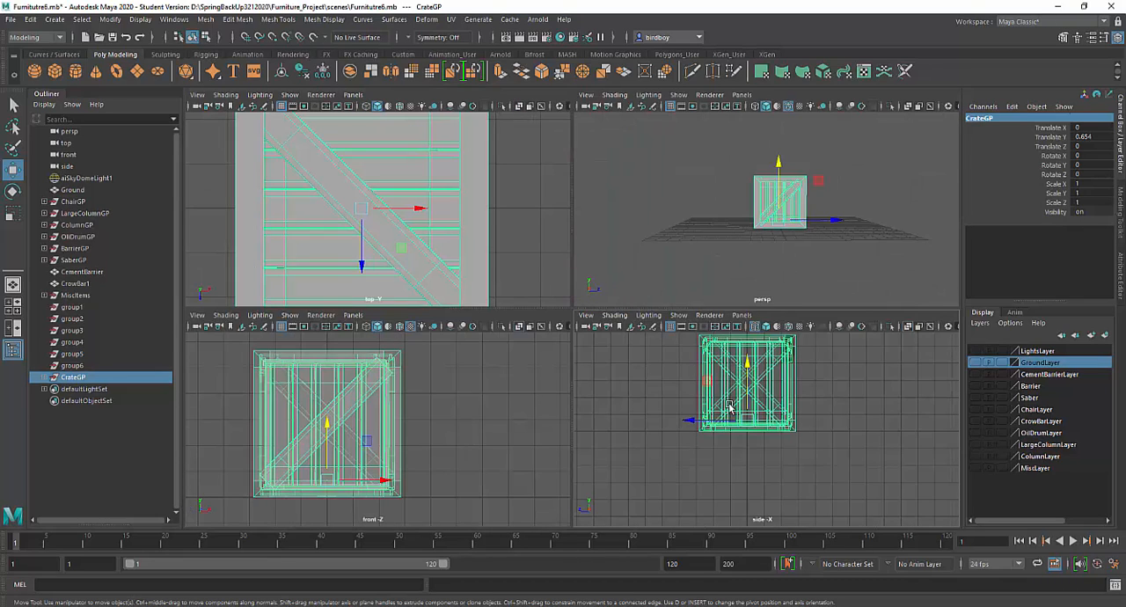
pyautogui.press('space')
pyautogui.scroll(4, 546, 323)
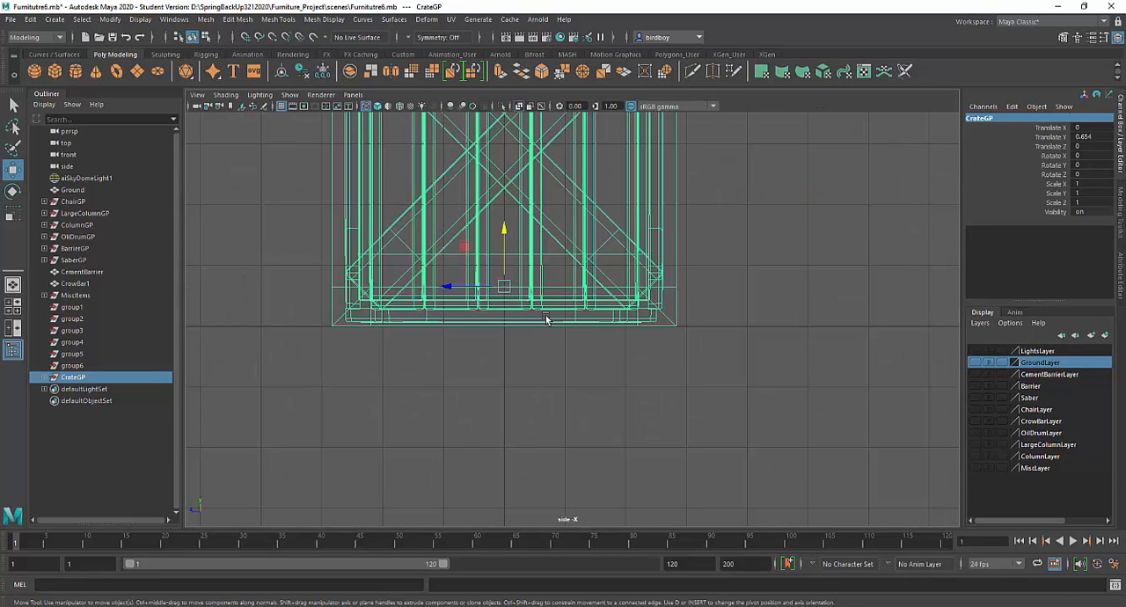
pyautogui.keyDown('alt'); pyautogui.moveTo(556, 292); pyautogui.dragTo(568, 352, button='middle'); pyautogui.keyUp('alt')
pyautogui.scroll(4, 568, 355)
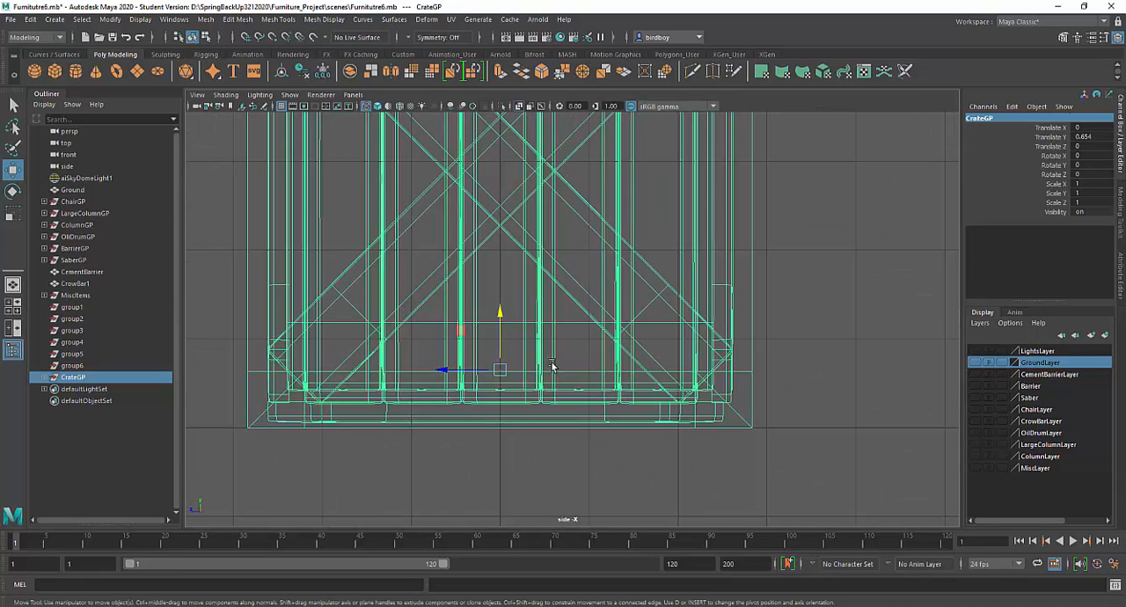
pyautogui.scroll(3, 602, 336)
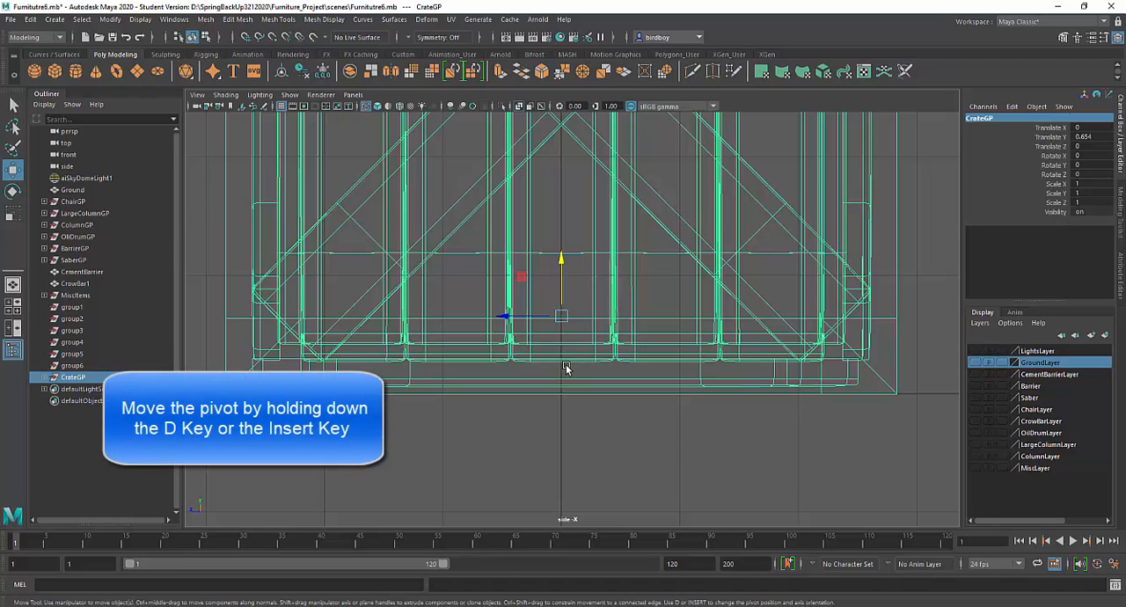
pyautogui.press('d')
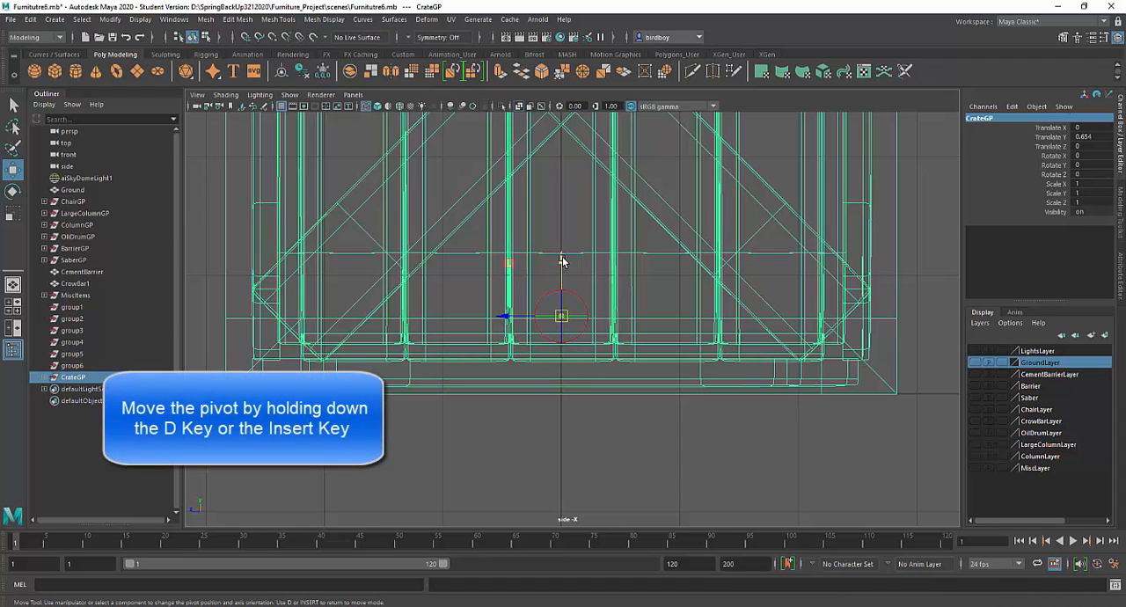
pyautogui.moveTo(562, 260); pyautogui.dragTo(560, 338)
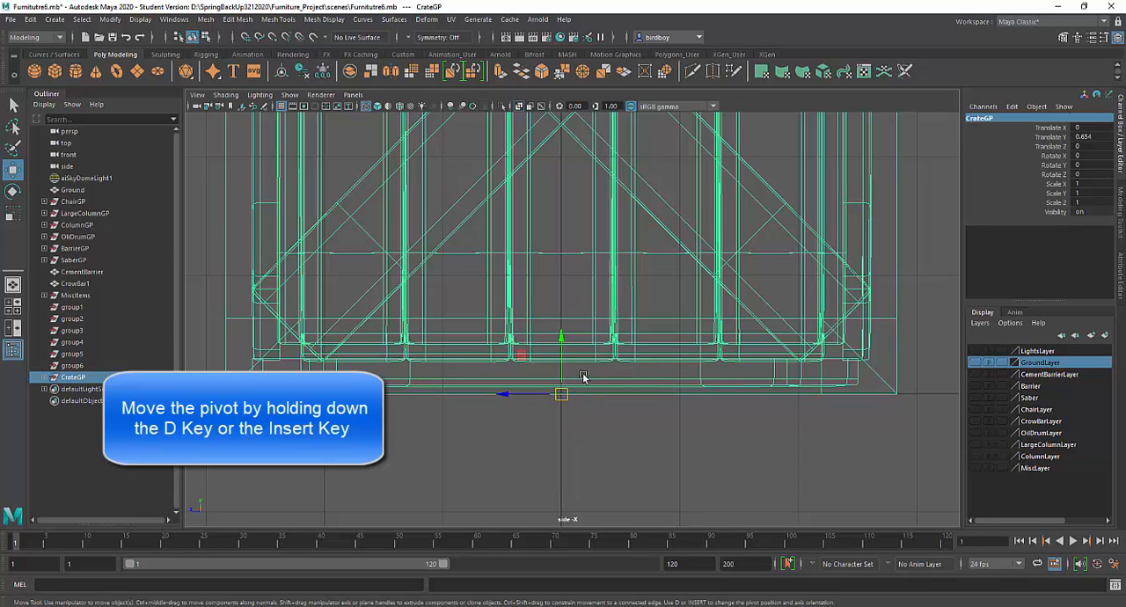
pyautogui.press('space')
pyautogui.press('space')
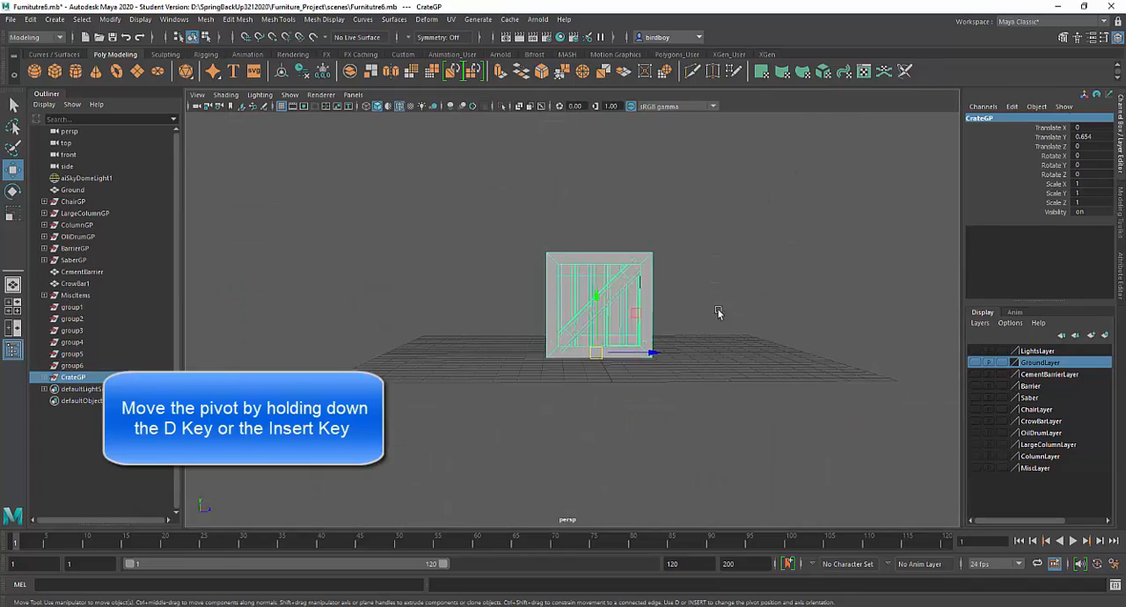
# Step: Try sliding the crate across the ground plane, and undo the move
pyautogui.keyDown('alt'); pyautogui.moveTo(718, 314); pyautogui.dragTo(632, 373); pyautogui.keyUp('alt')
pyautogui.keyDown('alt'); pyautogui.moveTo(692, 336); pyautogui.dragTo(534, 351); pyautogui.keyUp('alt')
pyautogui.keyDown('alt'); pyautogui.moveTo(547, 385); pyautogui.dragTo(601, 437, button='right'); pyautogui.keyUp('alt')
pyautogui.keyDown('alt'); pyautogui.moveTo(636, 348); pyautogui.dragTo(654, 237, button='middle'); pyautogui.keyUp('alt')
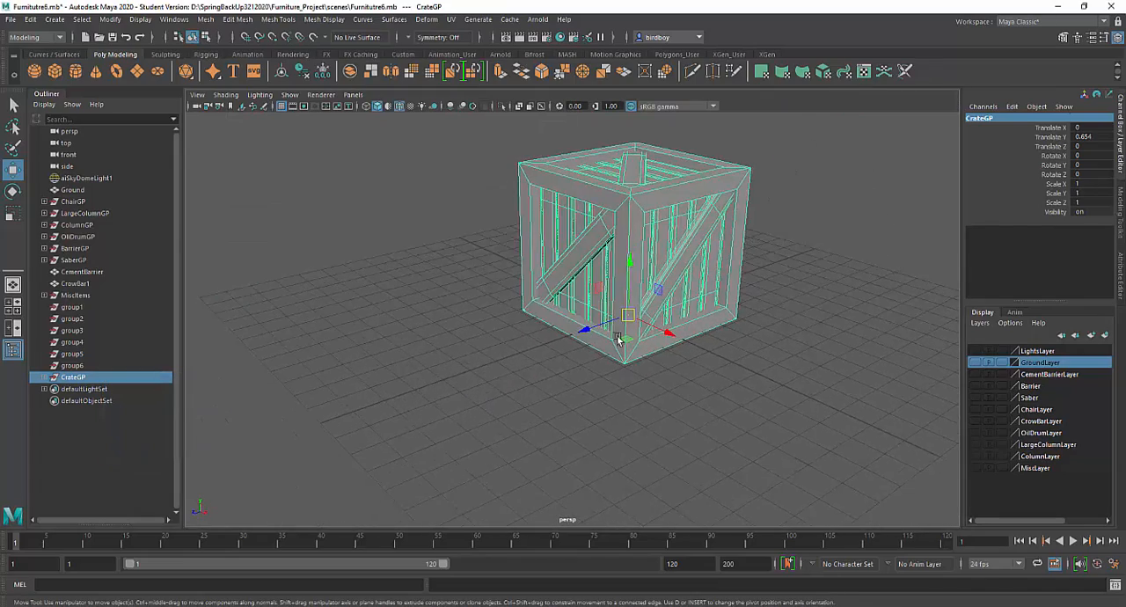
pyautogui.keyDown('alt'); pyautogui.moveTo(621, 338); pyautogui.dragTo(582, 349); pyautogui.keyUp('alt')
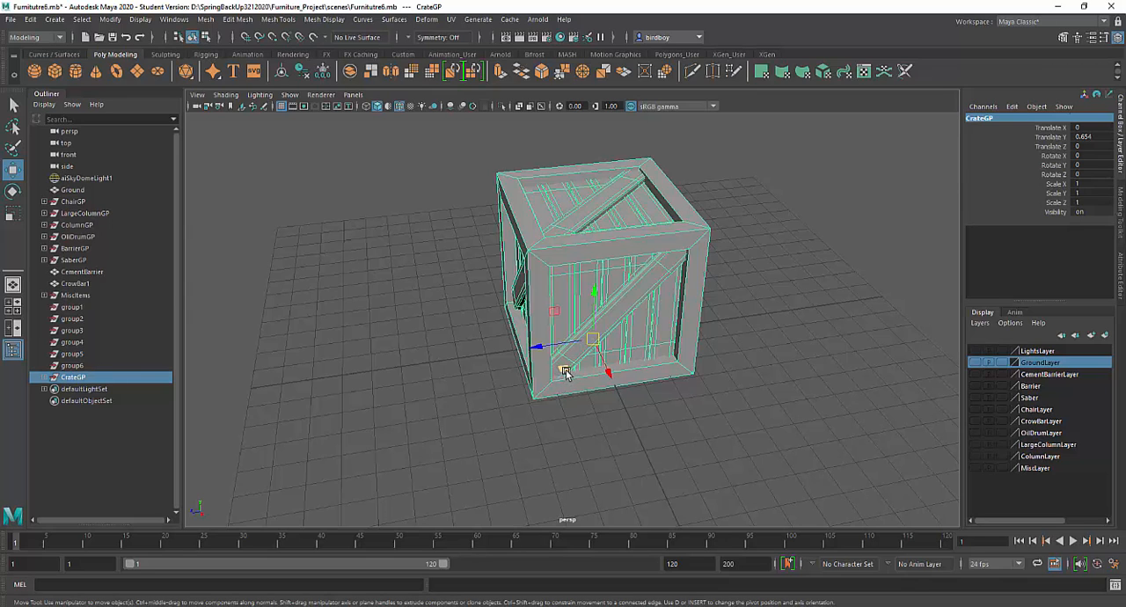
pyautogui.moveTo(563, 368); pyautogui.dragTo(577, 416)
pyautogui.hotkey('ctrl', 'z')
pyautogui.moveTo(686, 422)
pyautogui.keyDown('alt'); pyautogui.mouseDown()
pyautogui.moveTo(744, 396)
pyautogui.moveTo(711, 432)
pyautogui.moveTo(729, 403)
pyautogui.moveTo(748, 400)
pyautogui.moveTo(648, 420)
pyautogui.moveTo(684, 422)
pyautogui.mouseUp(); pyautogui.keyUp('alt')
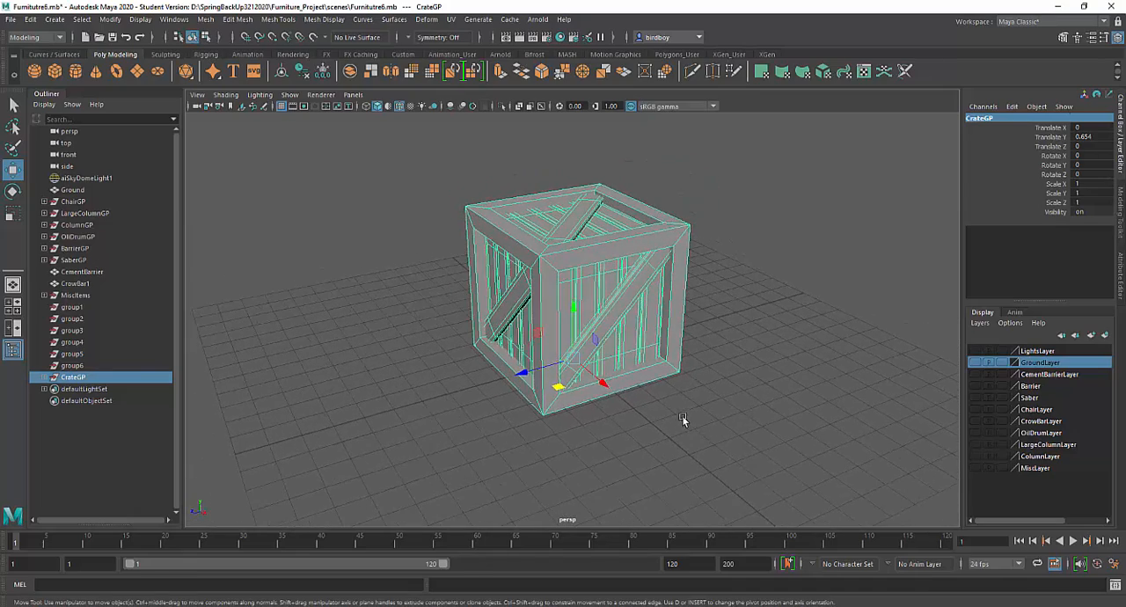
# Step: Show the ground, cement barrier, barrier, saber, chair, crowbar, oil drum, large column and column layers, leaving LightsLayer and MiscLayer hidden
pyautogui.keyDown('alt'); pyautogui.moveTo(681, 416); pyautogui.dragTo(613, 309, button='right'); pyautogui.keyUp('alt')
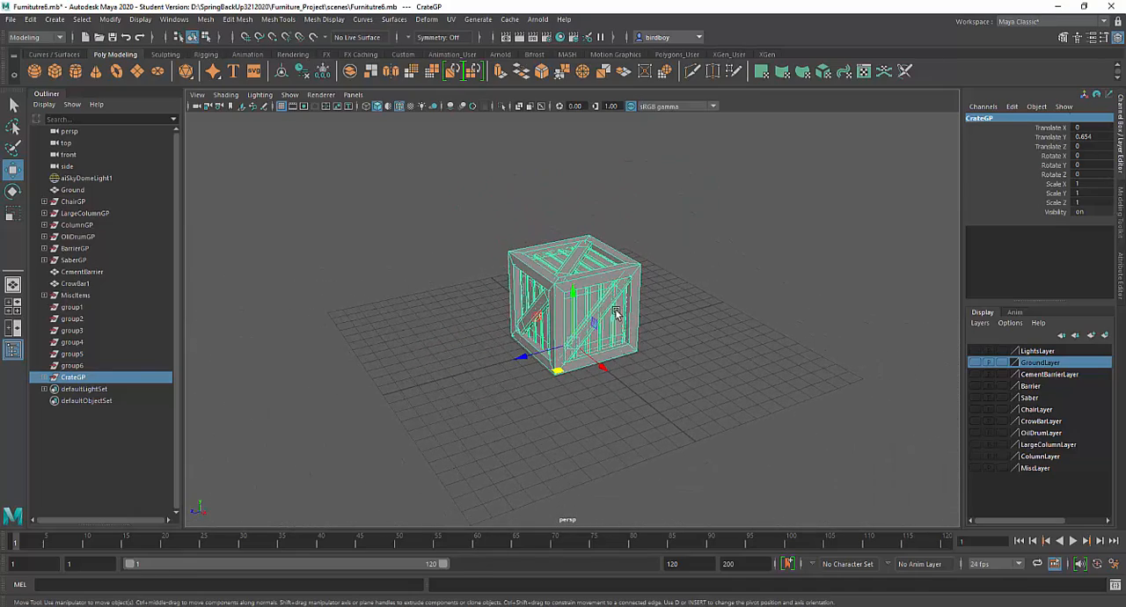
pyautogui.click(975, 374)
pyautogui.click(974, 385)
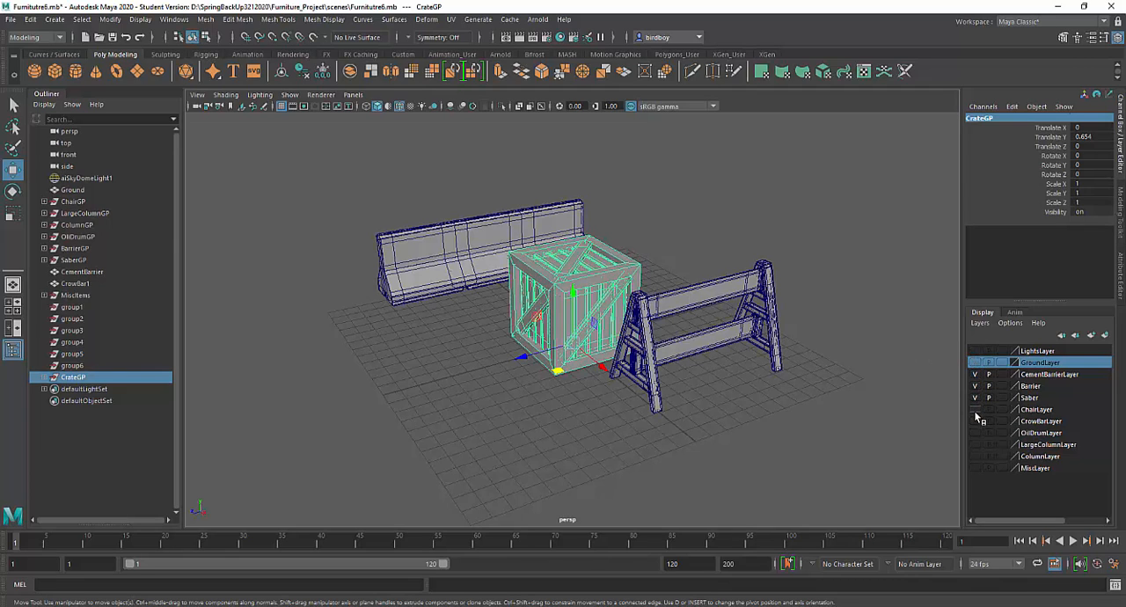
pyautogui.click(975, 410)
pyautogui.click(974, 433)
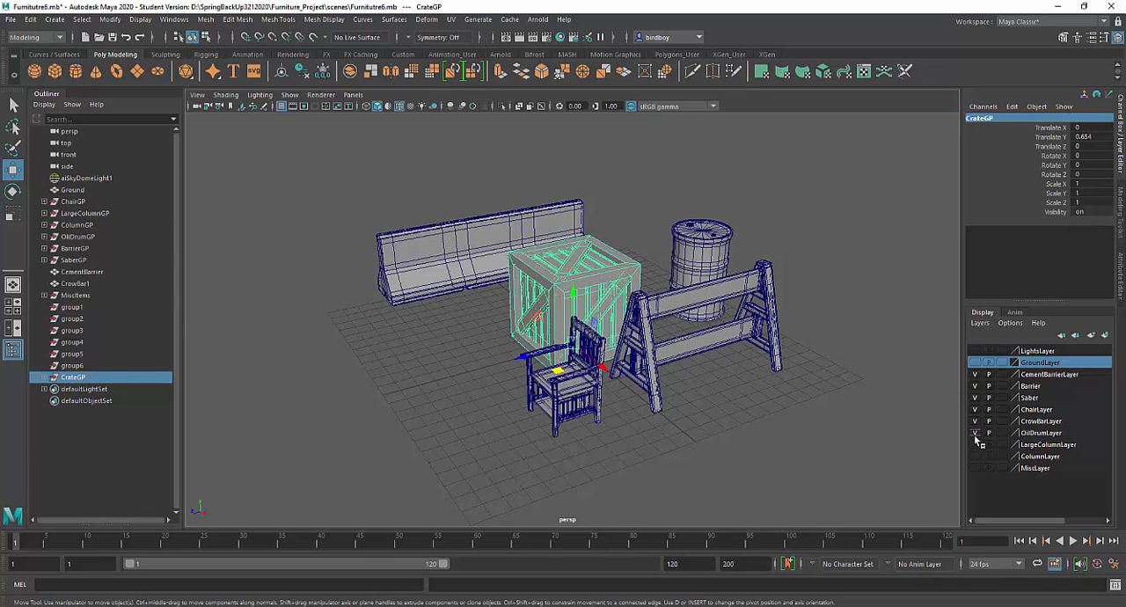
pyautogui.click(974, 444)
pyautogui.click(975, 456)
pyautogui.click(976, 468)
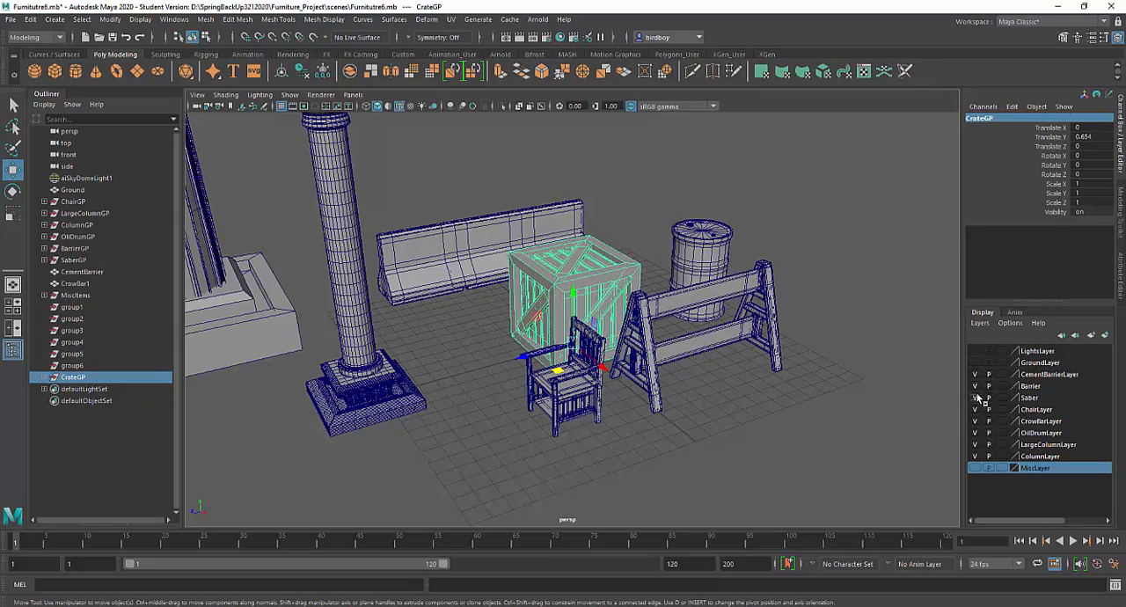
pyautogui.click(976, 364)
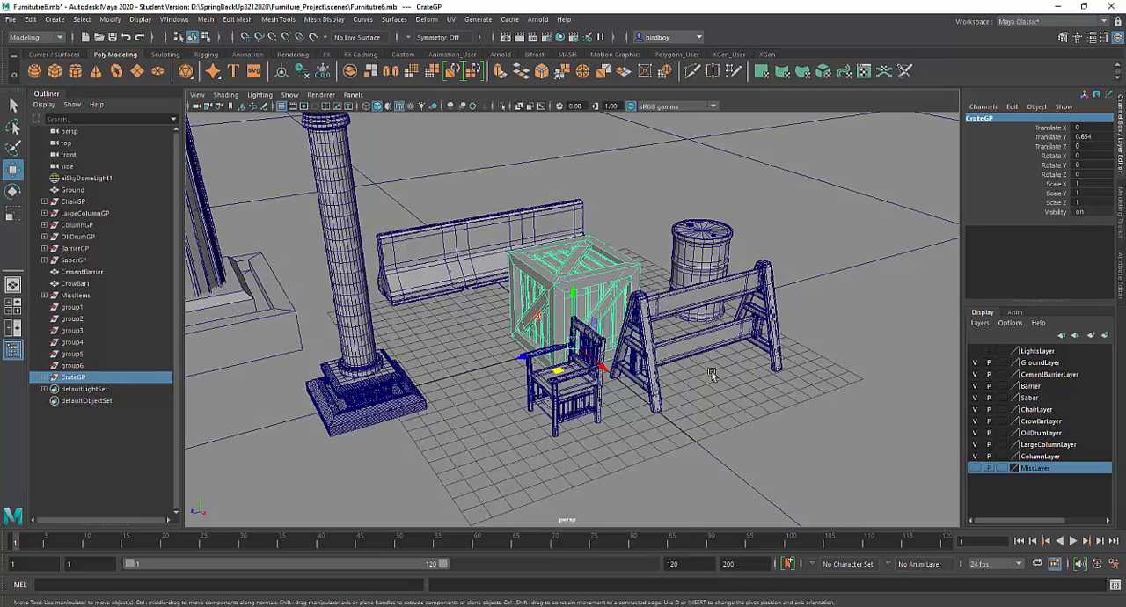
# Step: Examine the crate's placement and size among the columns, barriers, chair and oil drum from several angles
pyautogui.keyDown('alt'); pyautogui.moveTo(721, 372); pyautogui.dragTo(635, 387); pyautogui.keyUp('alt')
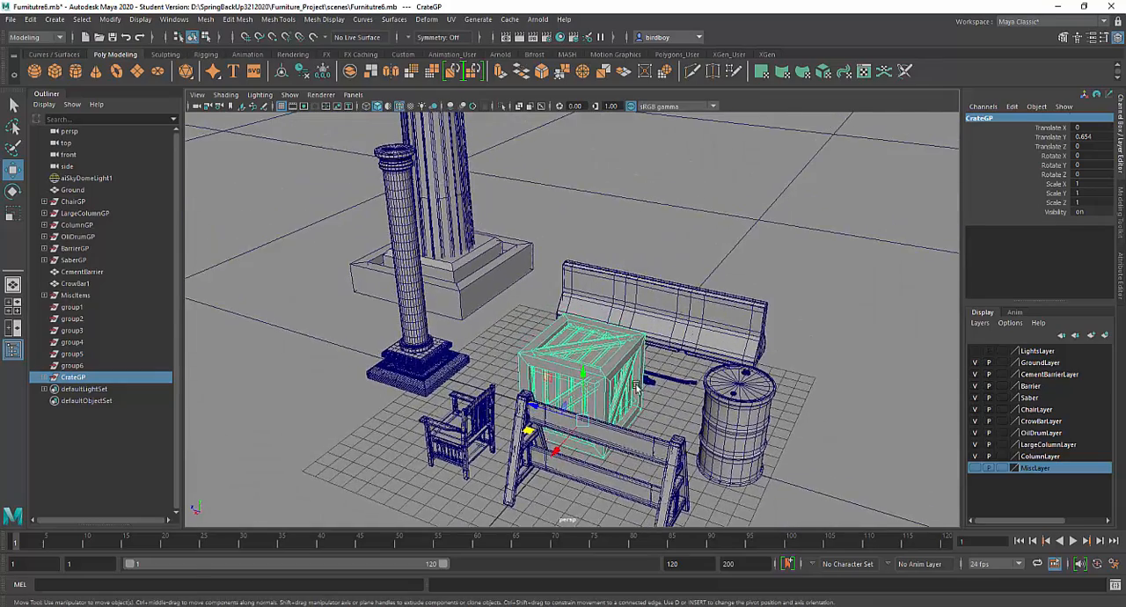
pyautogui.keyDown('alt'); pyautogui.moveTo(636, 388); pyautogui.dragTo(554, 330, button='right'); pyautogui.keyUp('alt')
pyautogui.keyDown('alt'); pyautogui.moveTo(554, 330); pyautogui.dragTo(575, 264); pyautogui.keyUp('alt')
pyautogui.keyDown('alt'); pyautogui.moveTo(576, 264); pyautogui.dragTo(430, 169, button='right'); pyautogui.keyUp('alt')
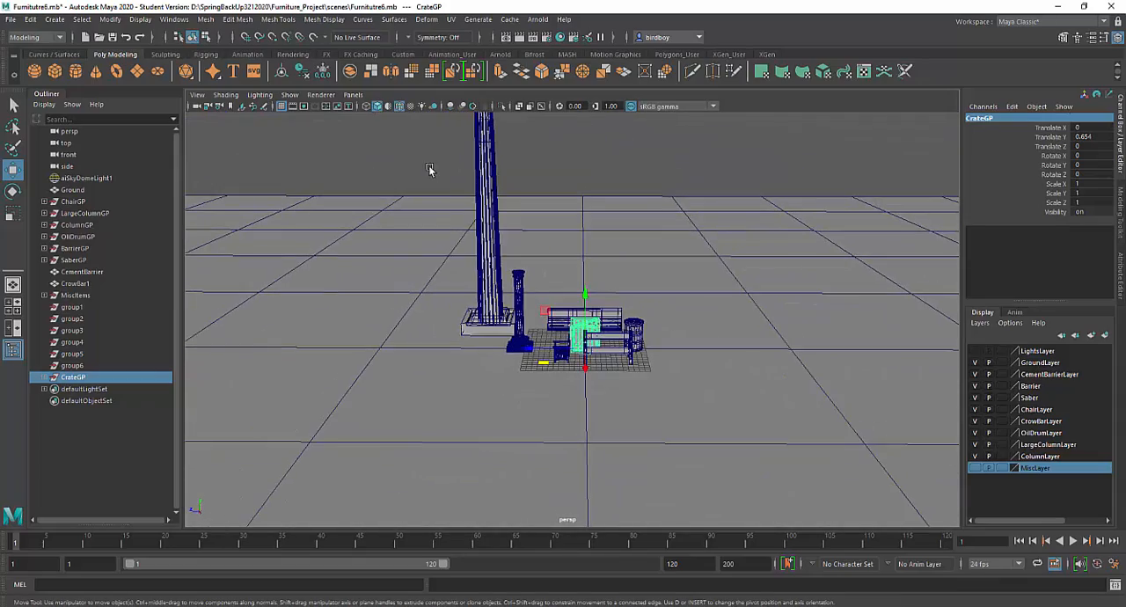
pyautogui.keyDown('alt'); pyautogui.moveTo(521, 267); pyautogui.dragTo(676, 412, button='right'); pyautogui.keyUp('alt')
pyautogui.keyDown('alt'); pyautogui.moveTo(474, 339); pyautogui.dragTo(503, 362); pyautogui.keyUp('alt')
pyautogui.keyDown('alt'); pyautogui.moveTo(499, 344); pyautogui.dragTo(565, 390, button='right'); pyautogui.keyUp('alt')
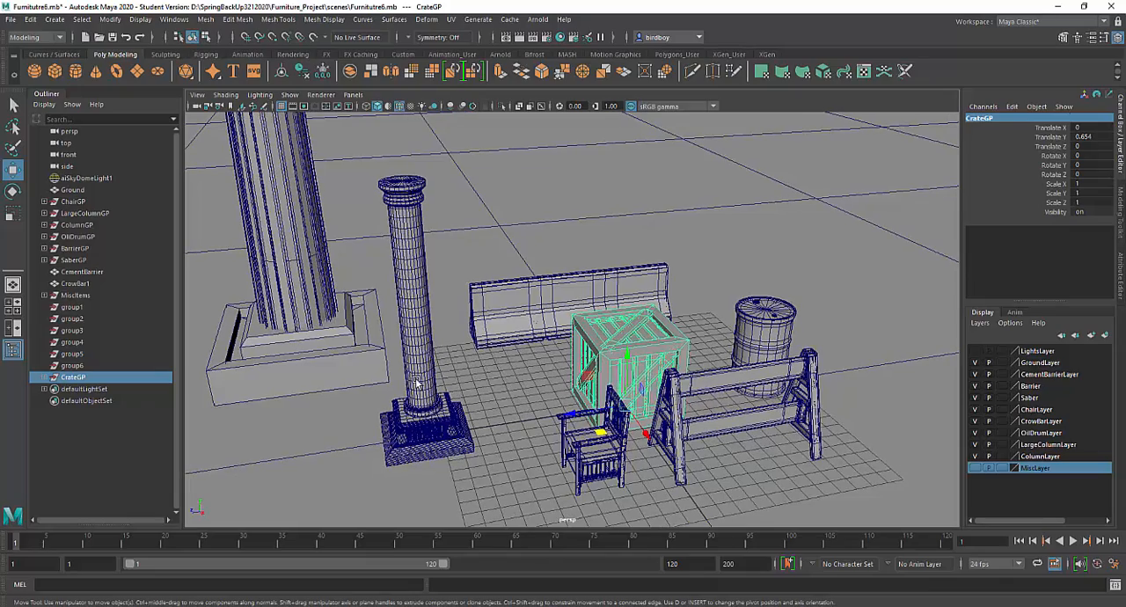
# Step: Scale the whole ColumnGP group up uniformly from its base to about 1.69
pyautogui.click(417, 384)
pyautogui.keyDown('alt'); pyautogui.moveTo(597, 361); pyautogui.dragTo(563, 264); pyautogui.keyUp('alt')
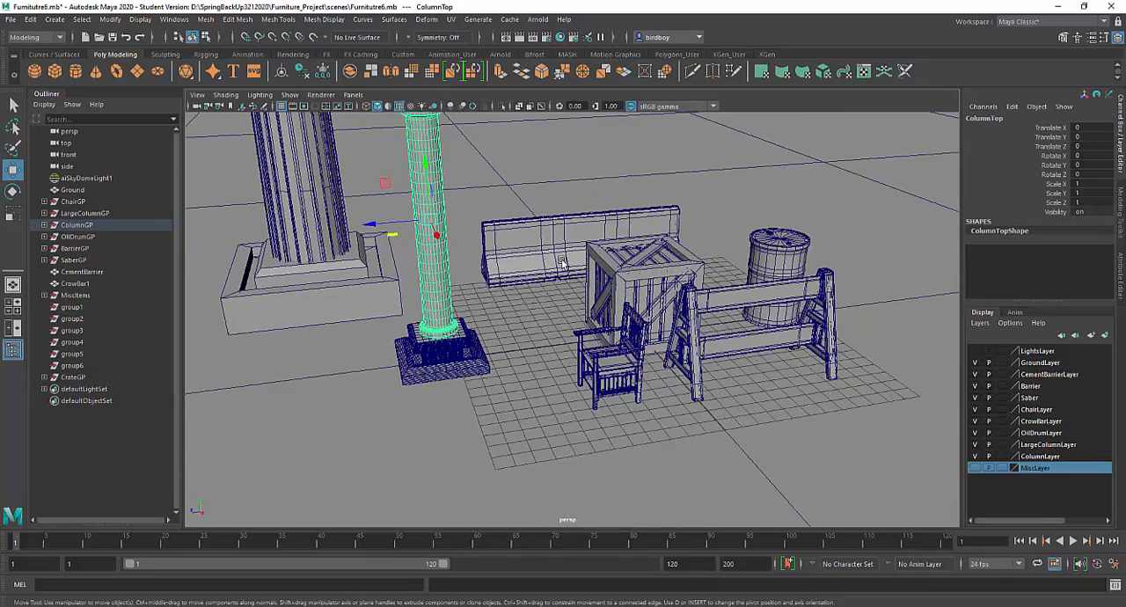
pyautogui.keyDown('alt'); pyautogui.moveTo(633, 356); pyautogui.dragTo(546, 346); pyautogui.keyUp('alt')
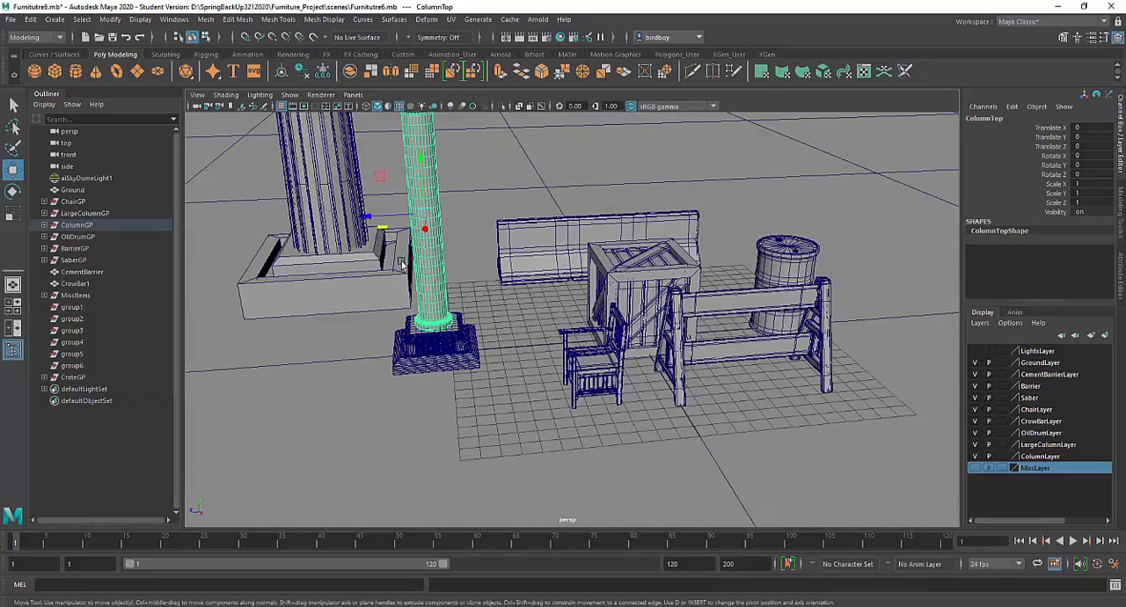
pyautogui.press('Up')
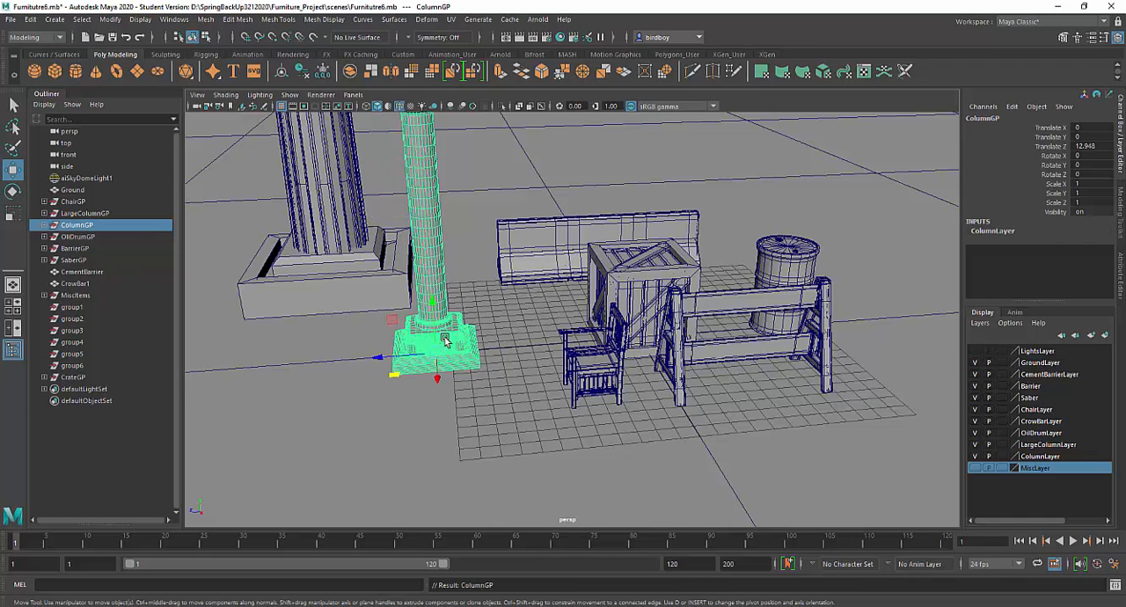
pyautogui.keyDown('alt'); pyautogui.moveTo(469, 393); pyautogui.dragTo(500, 389); pyautogui.keyUp('alt')
pyautogui.keyDown('alt'); pyautogui.moveTo(500, 389); pyautogui.dragTo(424, 287, button='right'); pyautogui.keyUp('alt')
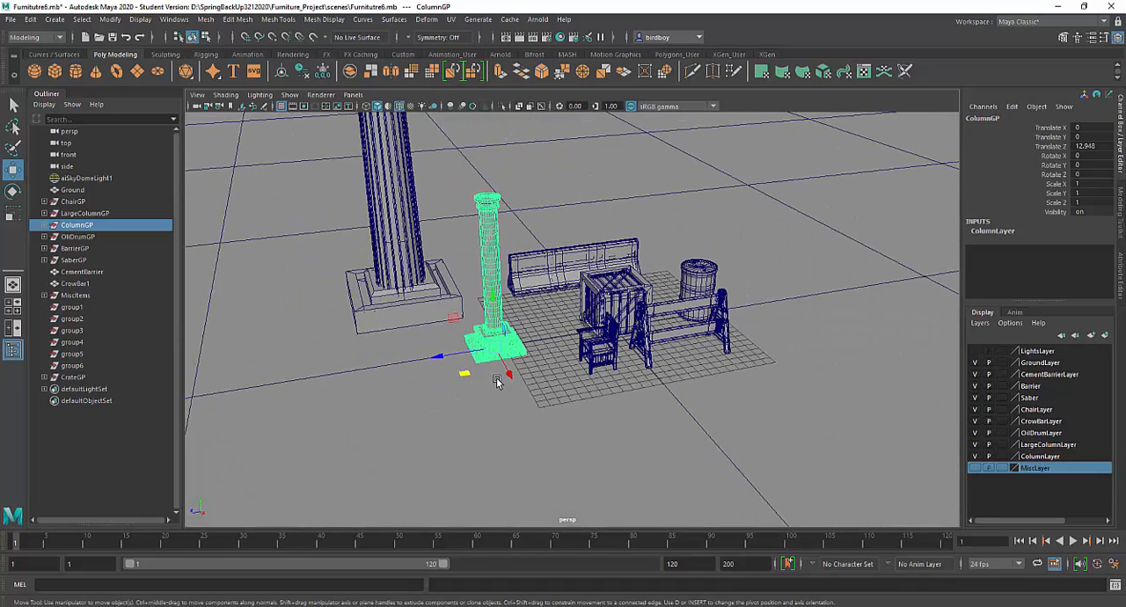
pyautogui.press('r')
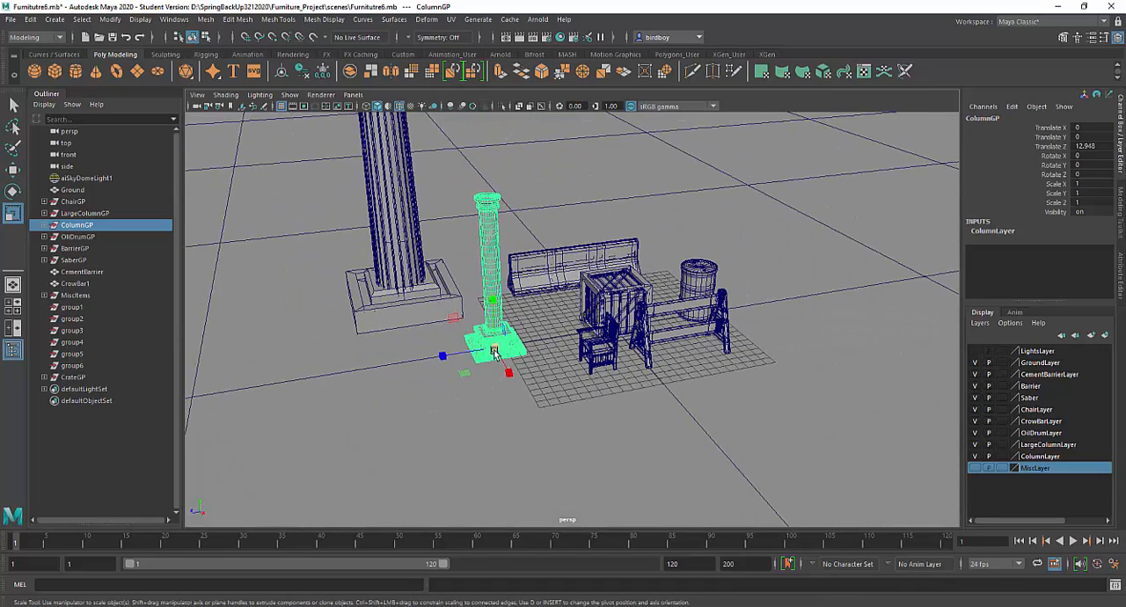
pyautogui.moveTo(494, 351); pyautogui.dragTo(529, 395)
pyautogui.moveTo(530, 395)
pyautogui.keyDown('alt'); pyautogui.mouseDown(button='right')
pyautogui.moveTo(462, 282)
pyautogui.moveTo(470, 311)
pyautogui.moveTo(528, 378)
pyautogui.mouseUp(button='right'); pyautogui.keyUp('alt')
pyautogui.keyDown('alt'); pyautogui.moveTo(492, 356); pyautogui.dragTo(563, 376); pyautogui.keyUp('alt')
pyautogui.keyDown('alt'); pyautogui.moveTo(562, 377); pyautogui.dragTo(651, 462, button='right'); pyautogui.keyUp('alt')
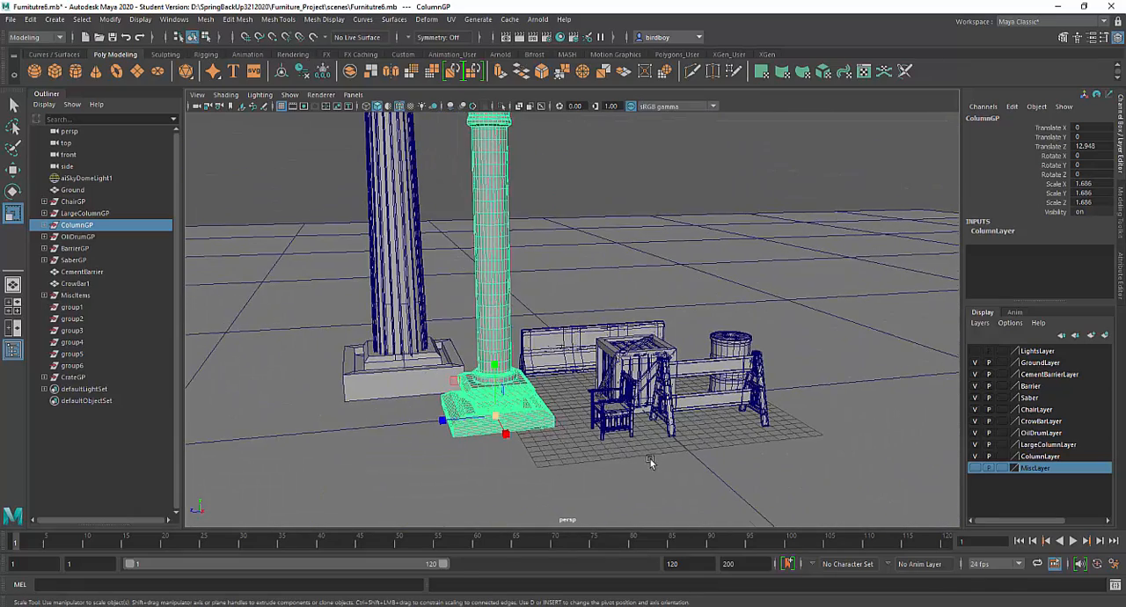
# Step: Compare the enlarged column with the surrounding props and freeze ColumnGP's transformations
pyautogui.keyDown('alt'); pyautogui.moveTo(649, 461); pyautogui.dragTo(616, 464); pyautogui.keyUp('alt')
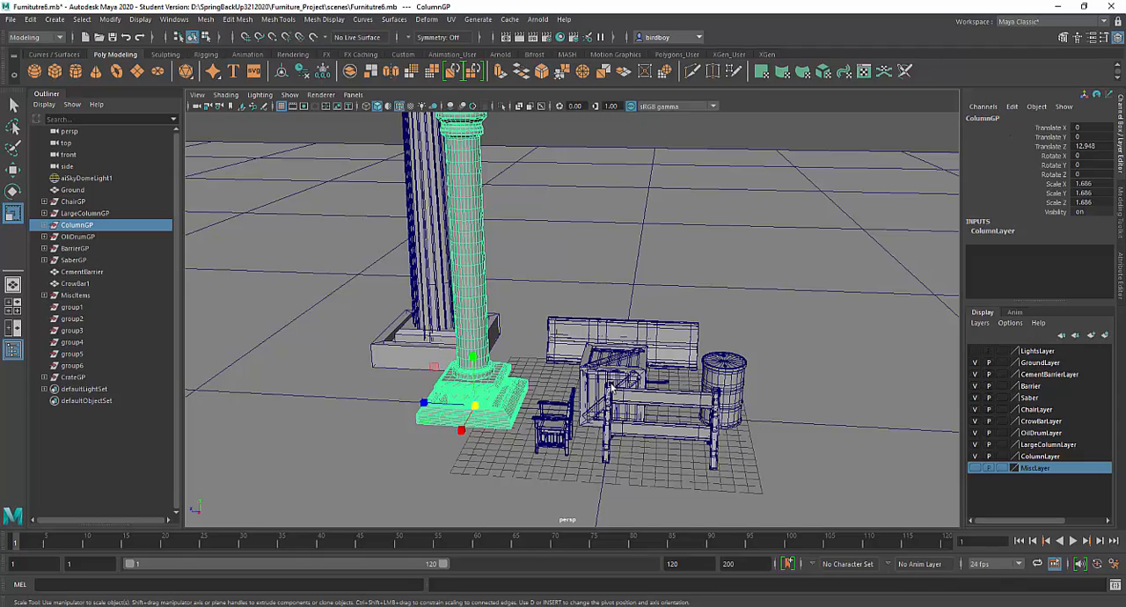
pyautogui.keyDown('alt'); pyautogui.moveTo(646, 383); pyautogui.dragTo(526, 333); pyautogui.keyUp('alt')
pyautogui.keyDown('alt'); pyautogui.moveTo(619, 335); pyautogui.dragTo(592, 359, button='middle'); pyautogui.keyUp('alt')
pyautogui.keyDown('alt'); pyautogui.moveTo(608, 340); pyautogui.dragTo(601, 311); pyautogui.keyUp('alt')
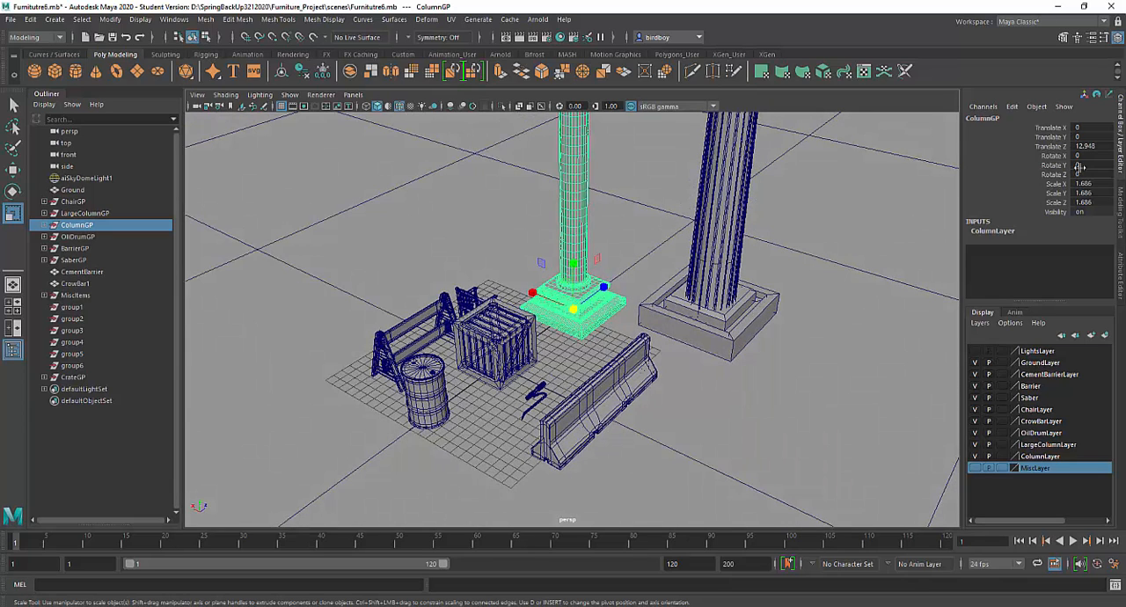
pyautogui.click(104, 19)
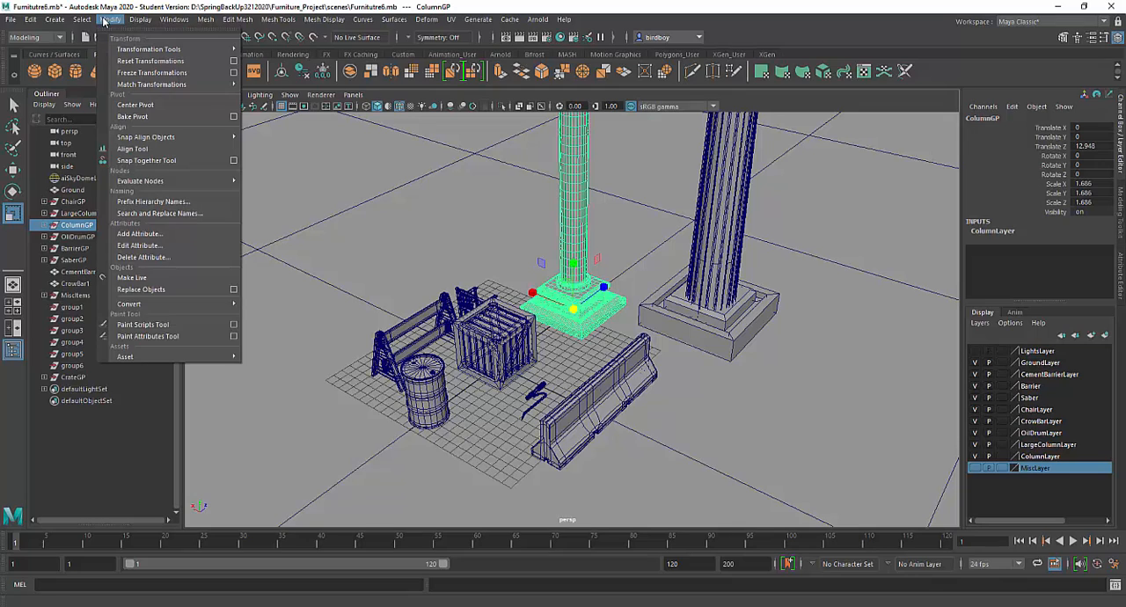
pyautogui.click(130, 73)
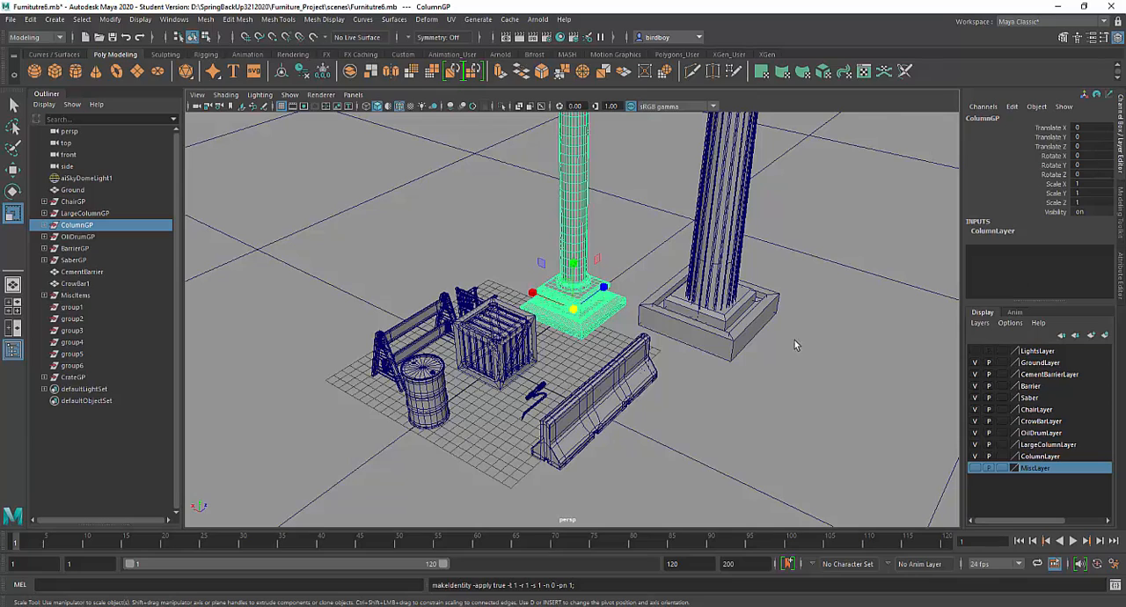
# Step: Try moving ColumnGP away across the ground plane, and return it by setting its X, Y and Z translation to 0
pyautogui.keyDown('alt'); pyautogui.moveTo(689, 325); pyautogui.dragTo(753, 323); pyautogui.keyUp('alt')
pyautogui.keyDown('alt'); pyautogui.moveTo(723, 317); pyautogui.dragTo(540, 240, button='right'); pyautogui.keyUp('alt')
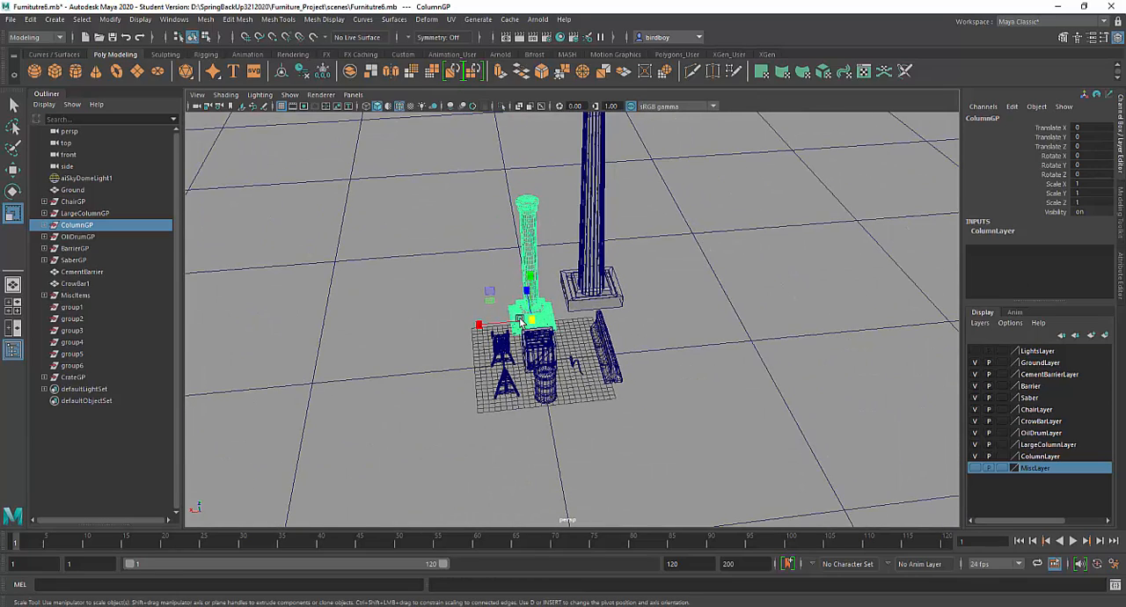
pyautogui.keyDown('alt'); pyautogui.moveTo(519, 316); pyautogui.dragTo(553, 323); pyautogui.keyUp('alt')
pyautogui.press('w')
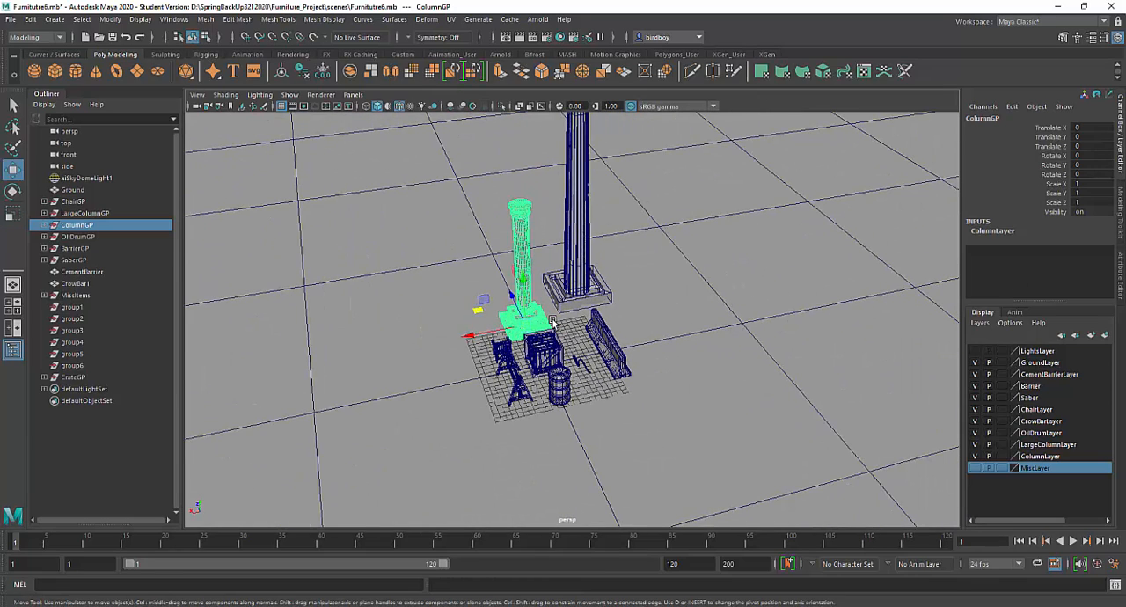
pyautogui.moveTo(479, 313); pyautogui.dragTo(347, 253)
pyautogui.moveTo(1103, 127); pyautogui.dragTo(1102, 145)
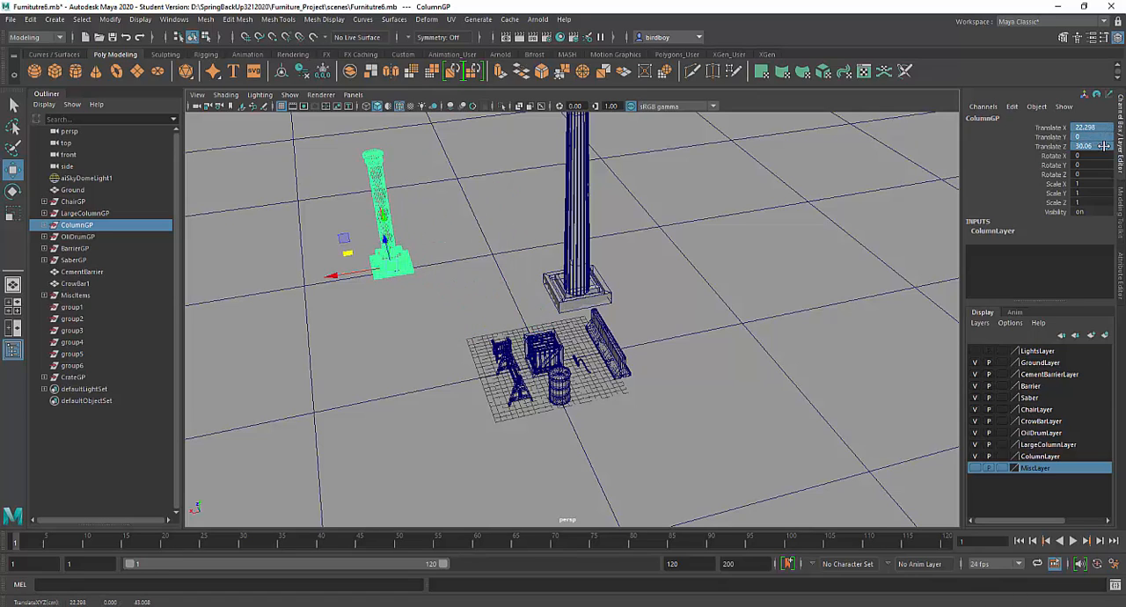
pyautogui.write('0')
pyautogui.press('Return')
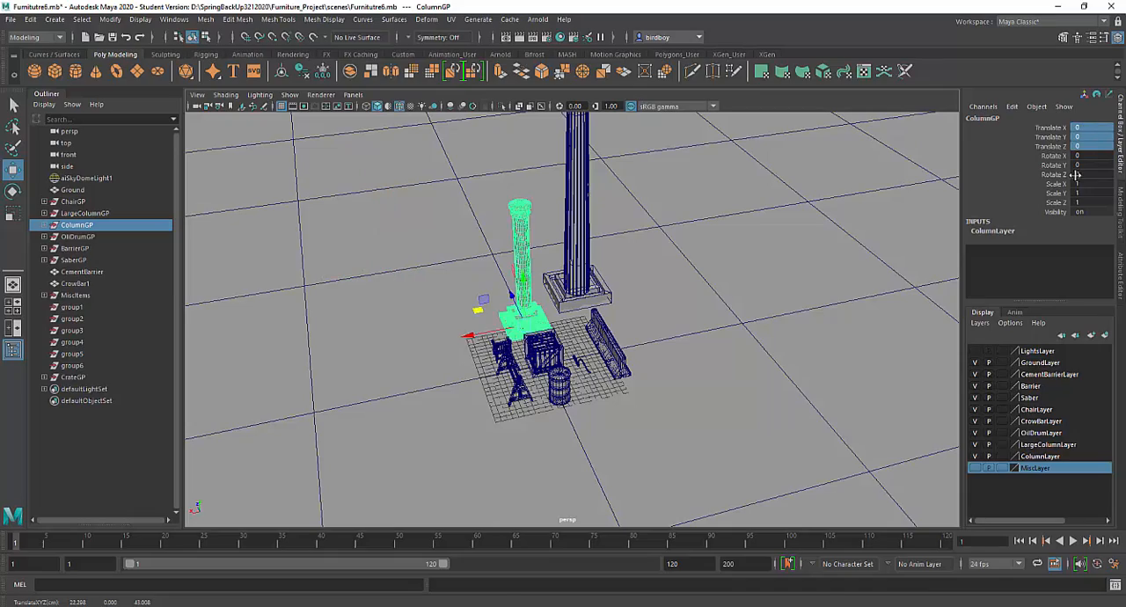
# Step: Check the oil drum group's transform values, and freeze the transformations of the whole BarrierGP group
pyautogui.keyDown('alt'); pyautogui.moveTo(679, 315); pyautogui.dragTo(779, 310); pyautogui.keyUp('alt')
pyautogui.keyDown('alt'); pyautogui.moveTo(779, 334); pyautogui.dragTo(785, 407, button='right'); pyautogui.keyUp('alt')
pyautogui.keyDown('alt'); pyautogui.moveTo(787, 407); pyautogui.dragTo(809, 354); pyautogui.keyUp('alt')
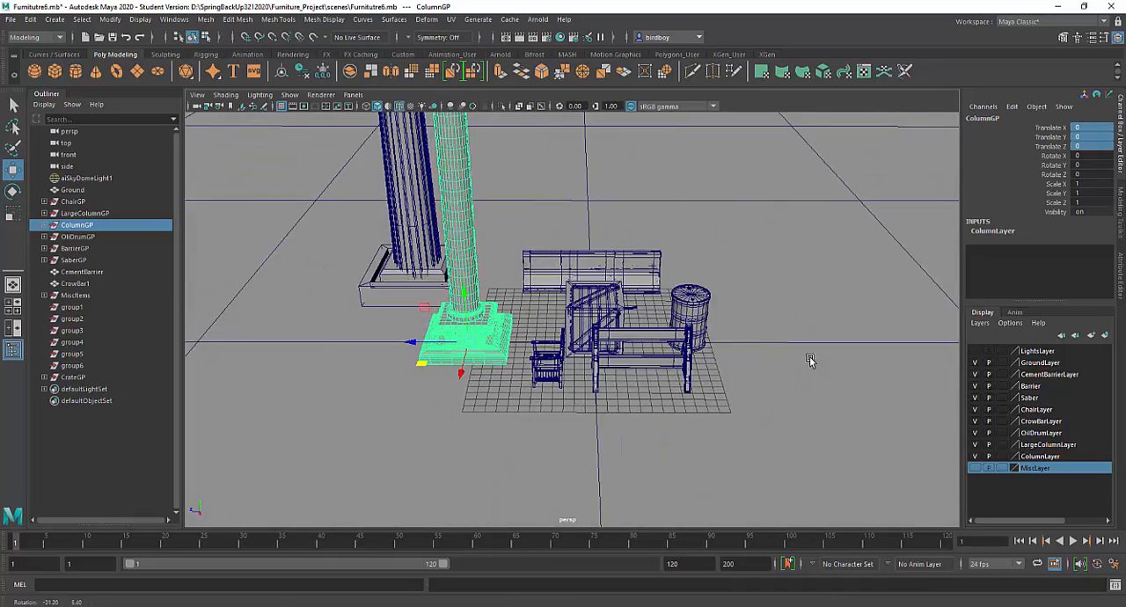
pyautogui.click(692, 301)
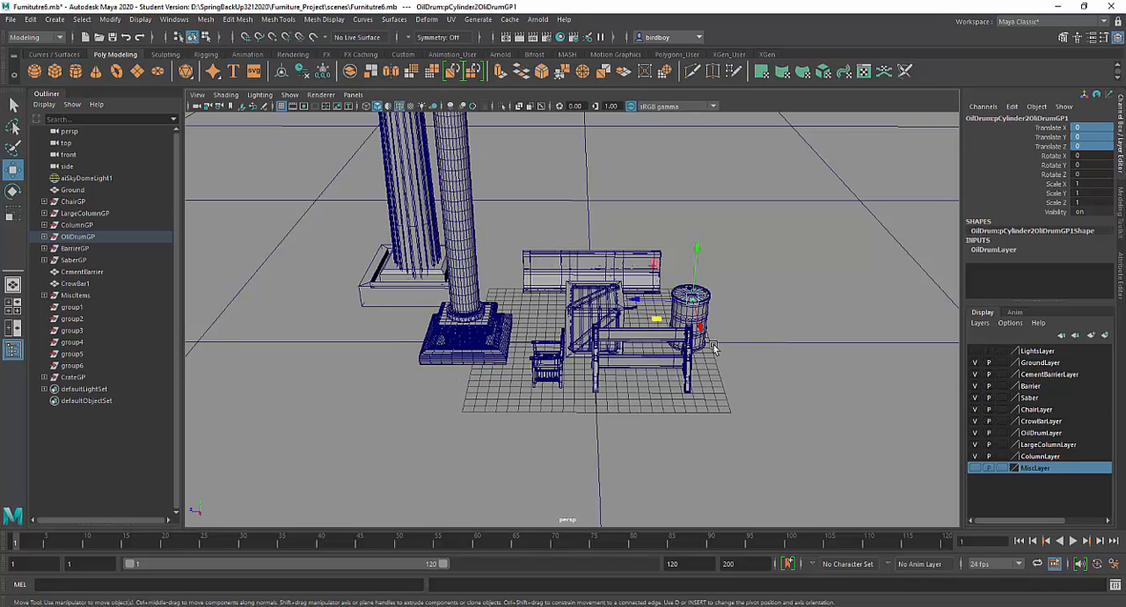
pyautogui.press('Up')
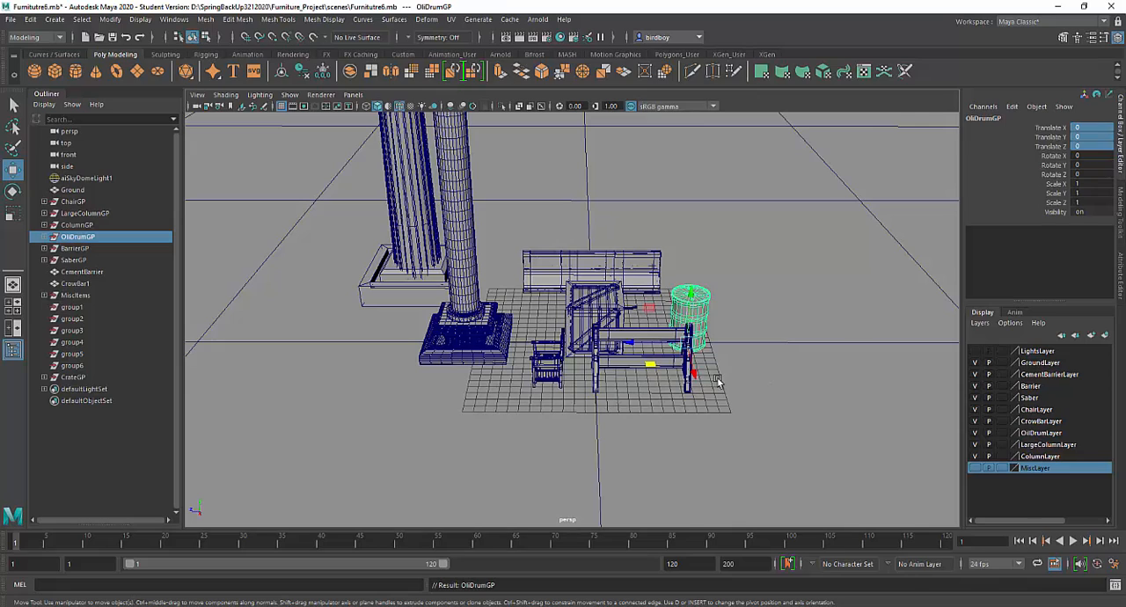
pyautogui.click(631, 334)
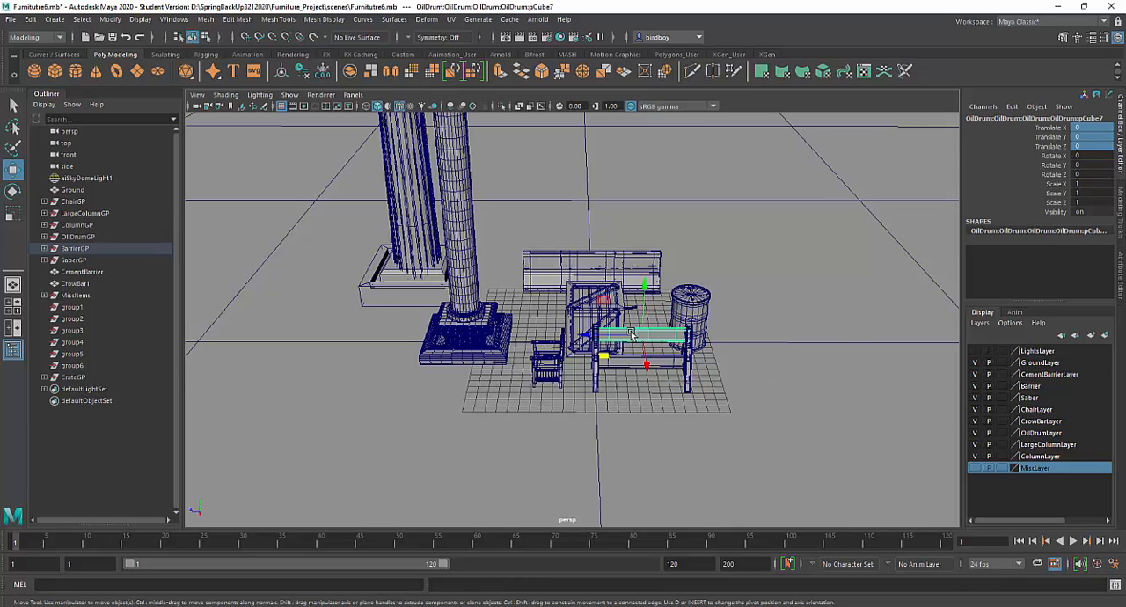
pyautogui.press('Up')
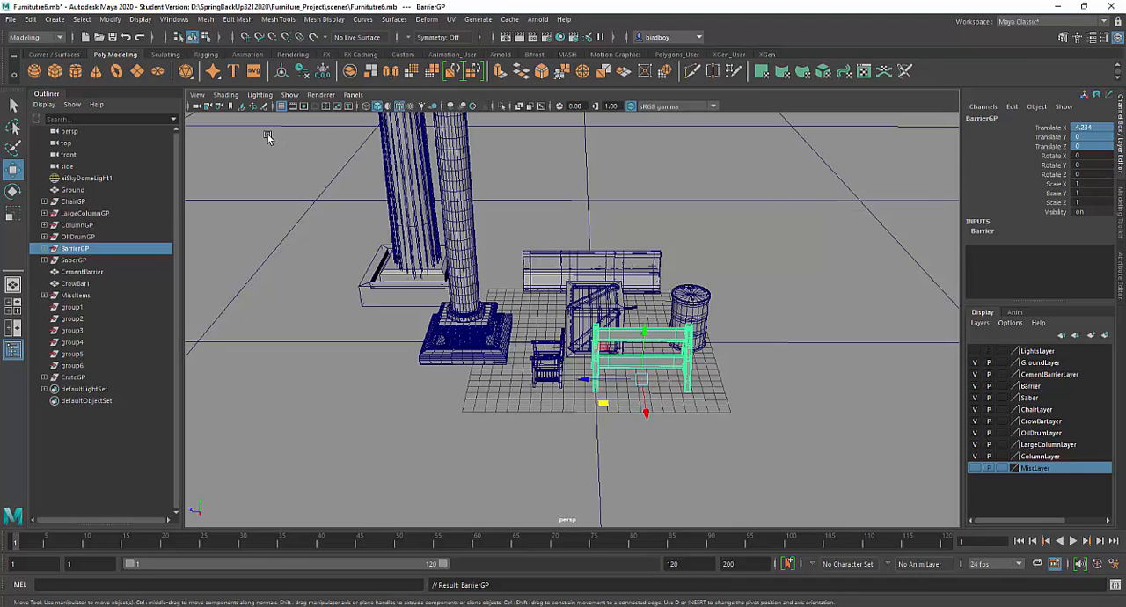
pyautogui.click(404, 53)
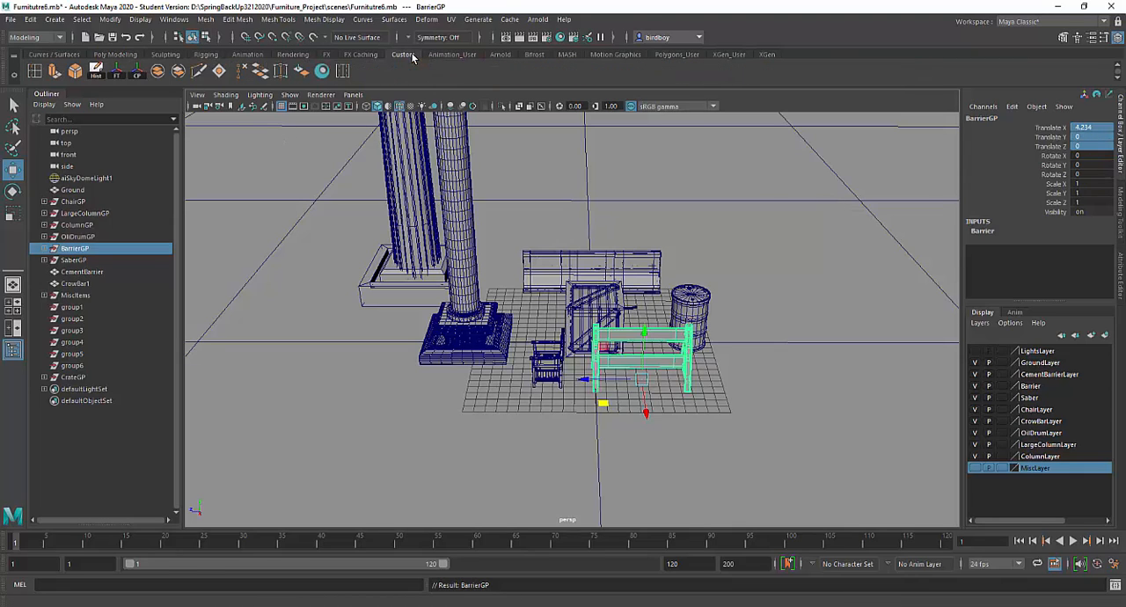
pyautogui.click(118, 74)
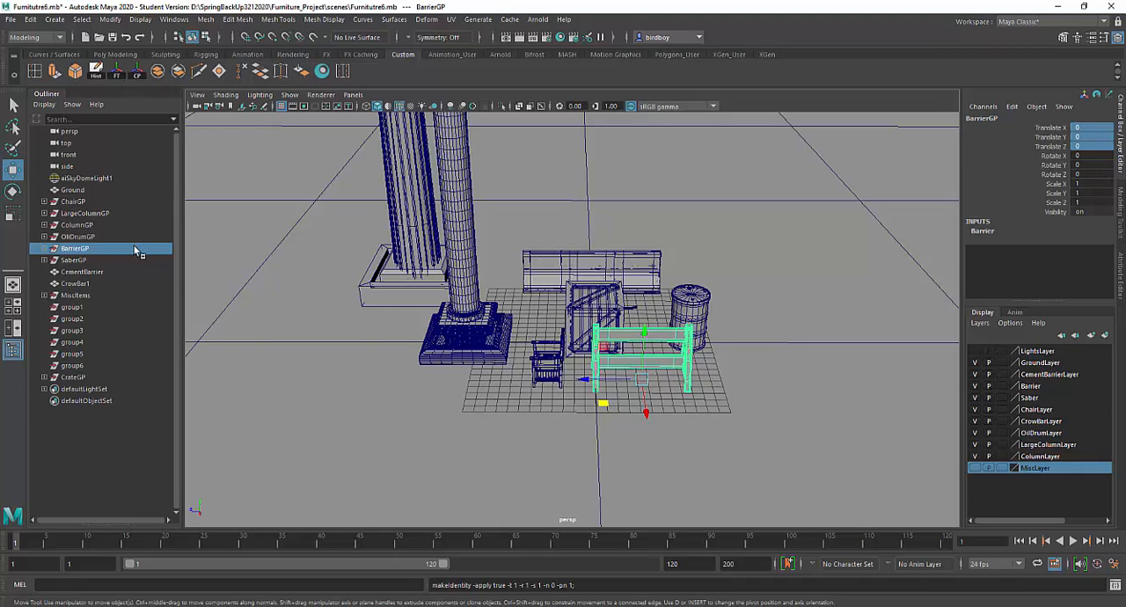
# Step: Freeze the transformations of ChairGP and LargeColumnGP
pyautogui.click(74, 202)
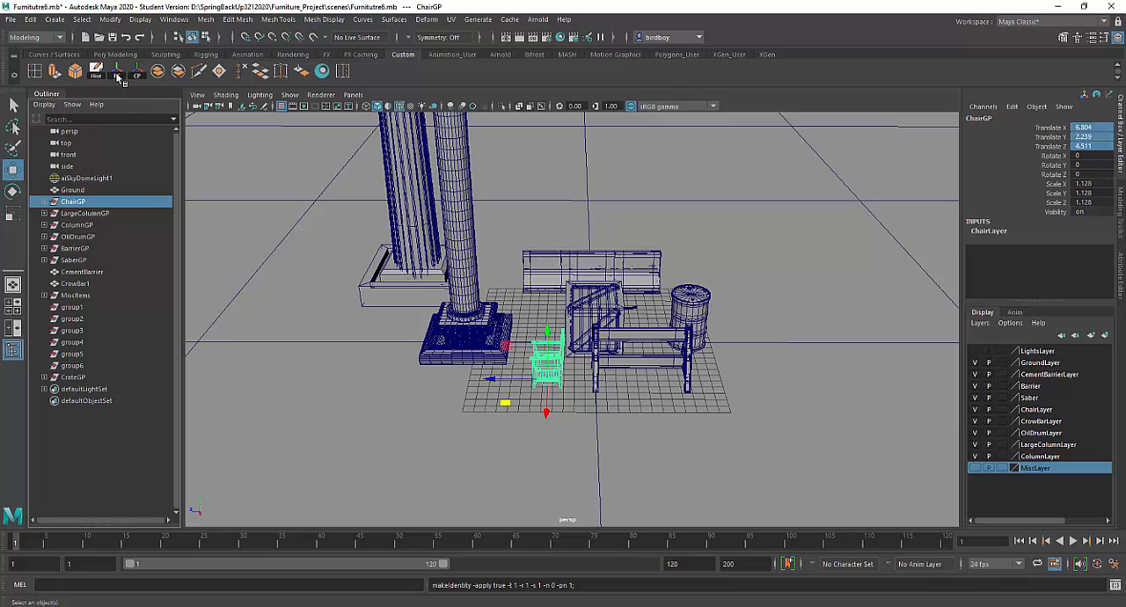
pyautogui.click(118, 75)
pyautogui.click(85, 213)
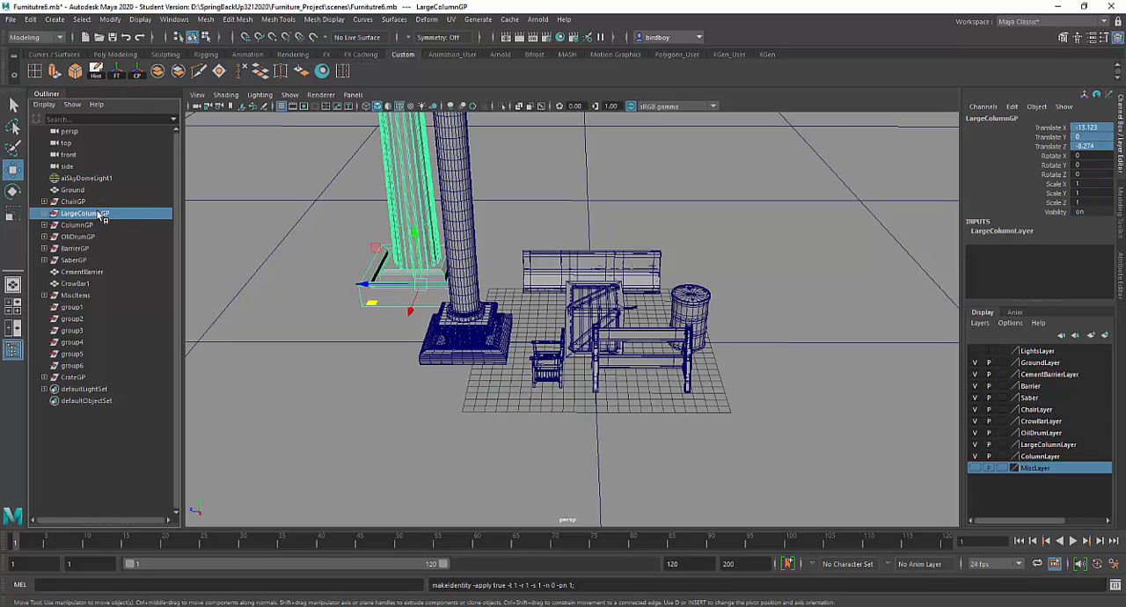
pyautogui.click(120, 74)
# Step: Check the transform values of the column, oil drum and barrier groups, and try to freeze SaberGP's transformations
pyautogui.click(90, 227)
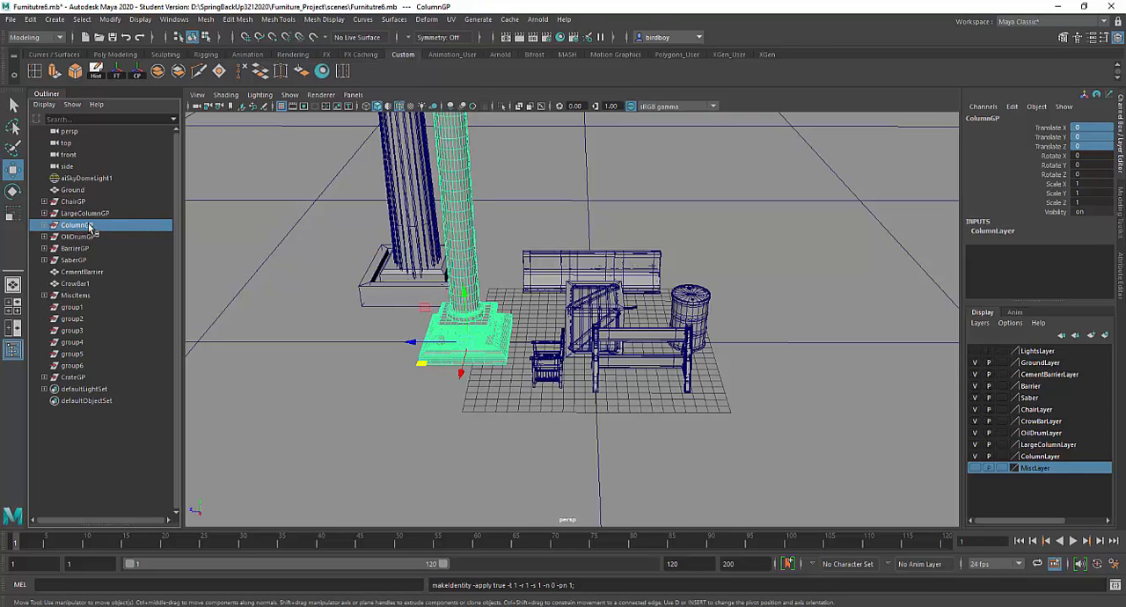
pyautogui.click(92, 238)
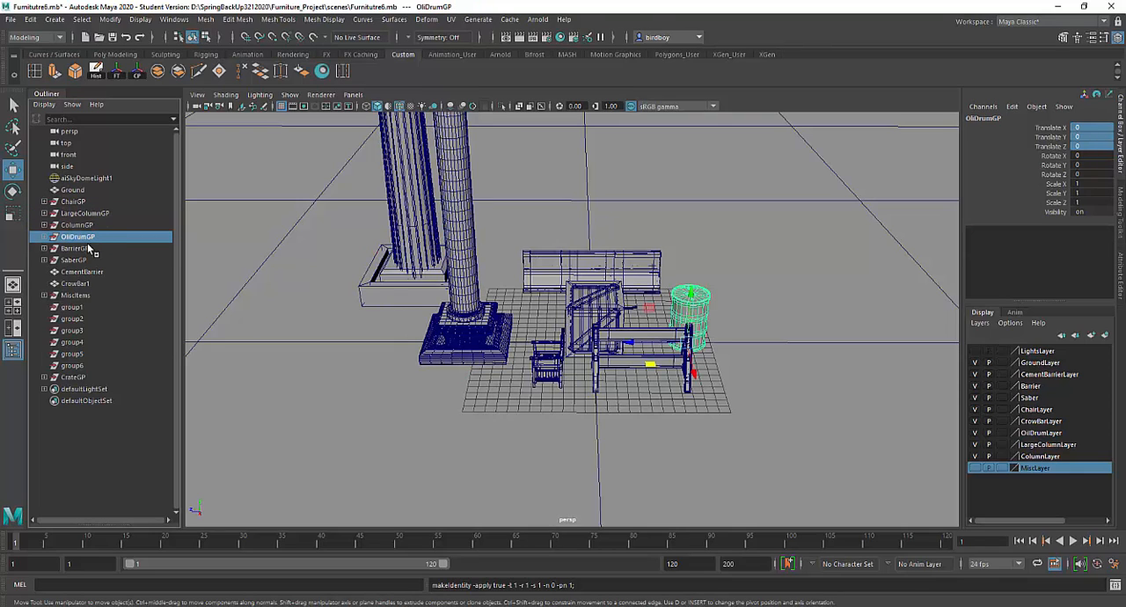
pyautogui.click(88, 250)
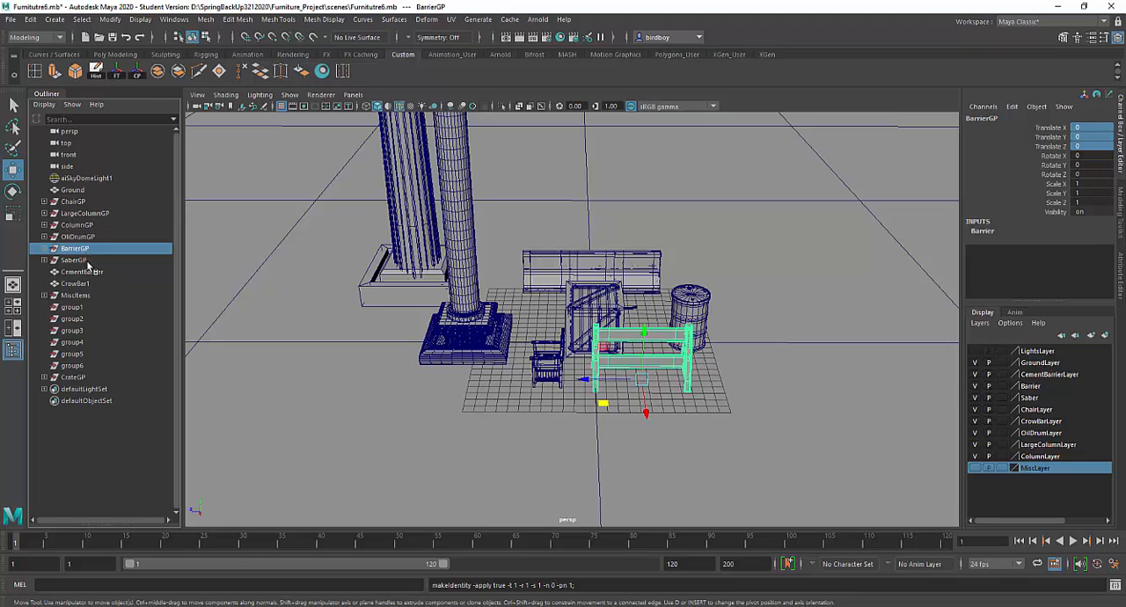
pyautogui.click(79, 260)
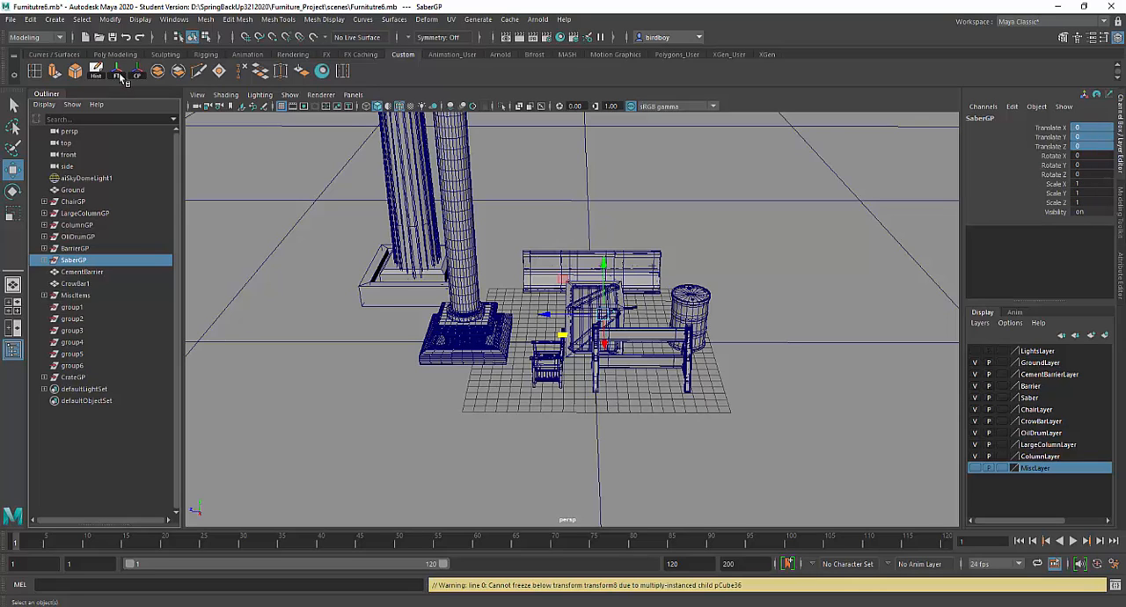
# Step: Freeze the transformations of CementBarrier and CrowBar1
pyautogui.click(94, 272)
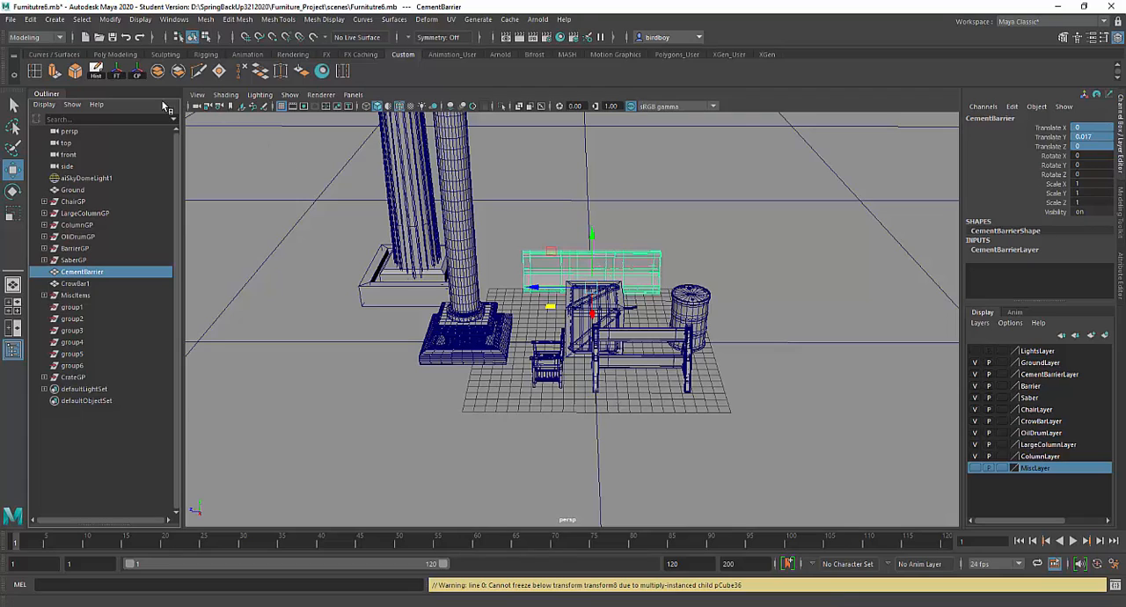
pyautogui.click(126, 76)
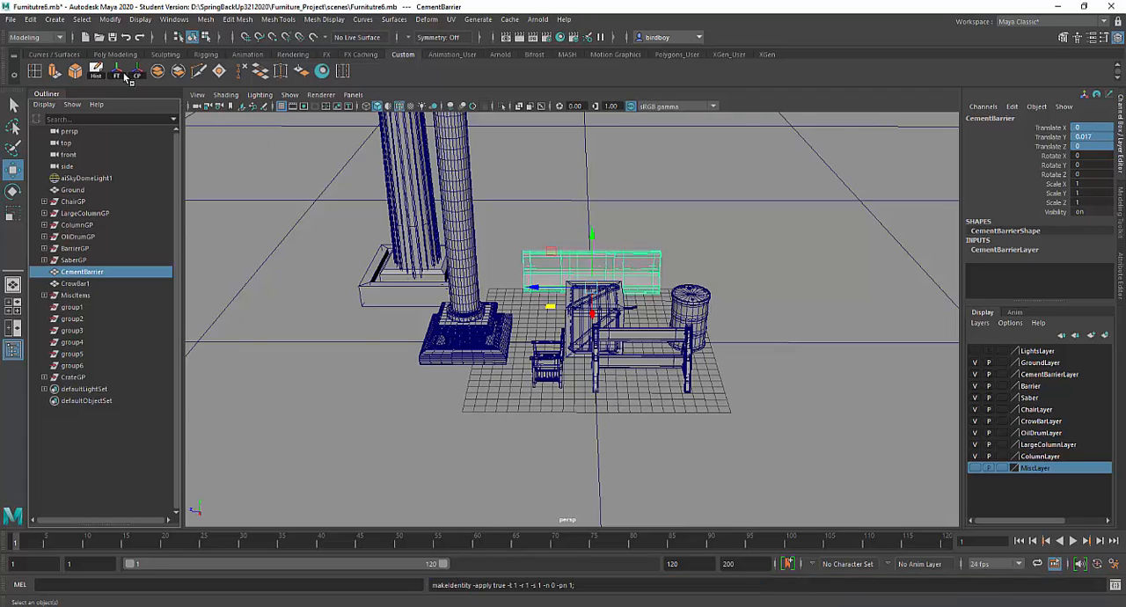
pyautogui.click(79, 283)
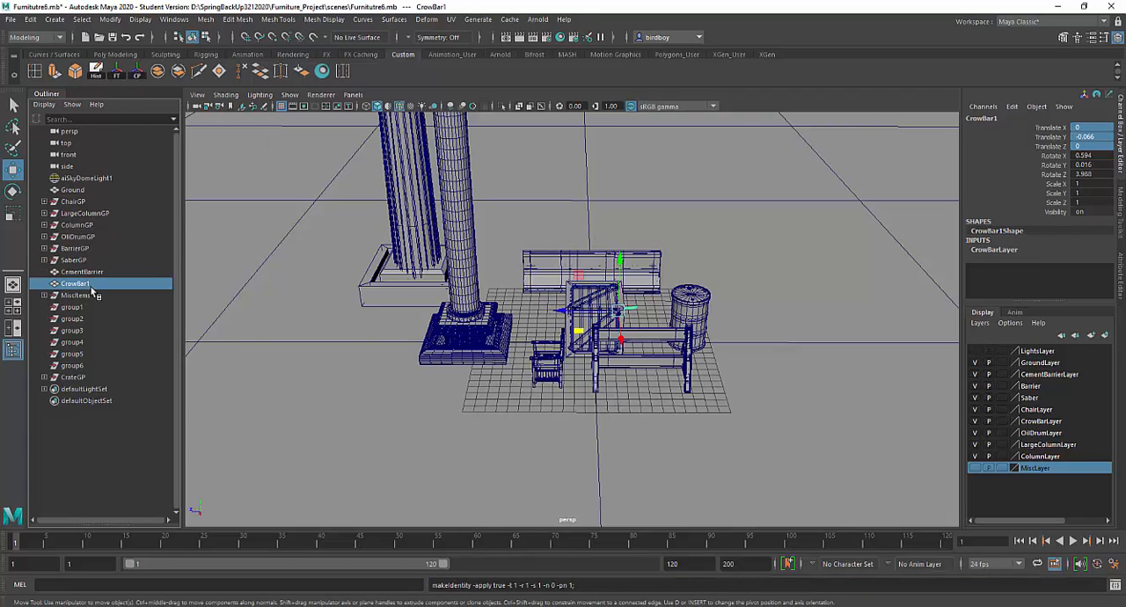
pyautogui.click(117, 74)
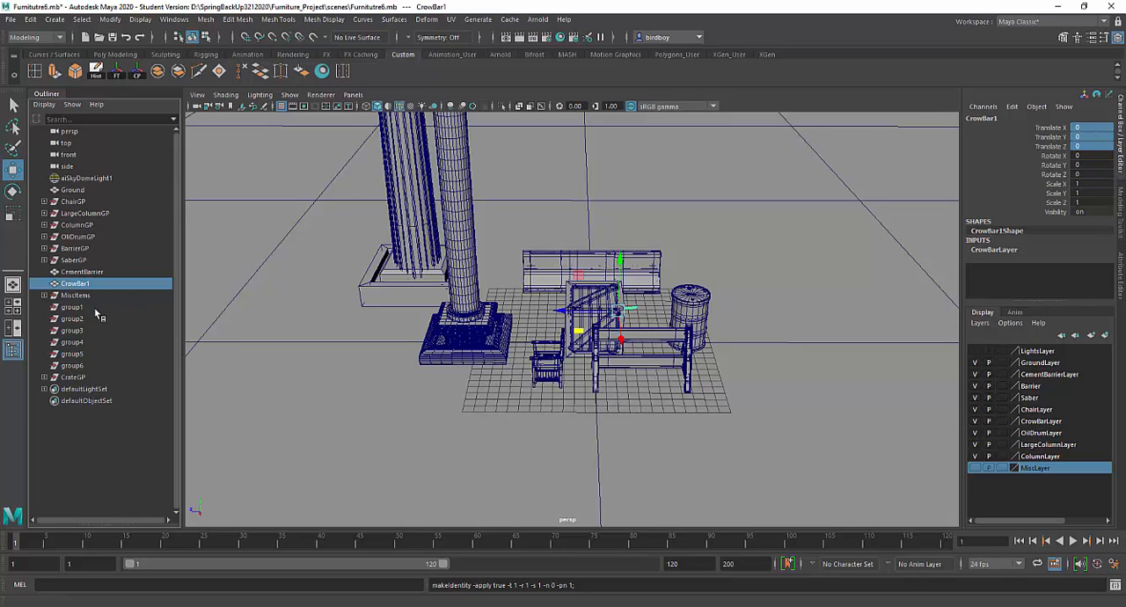
# Step: Delete the empty groups group1 through group6 from the scene
pyautogui.click(91, 297)
pyautogui.click(82, 308)
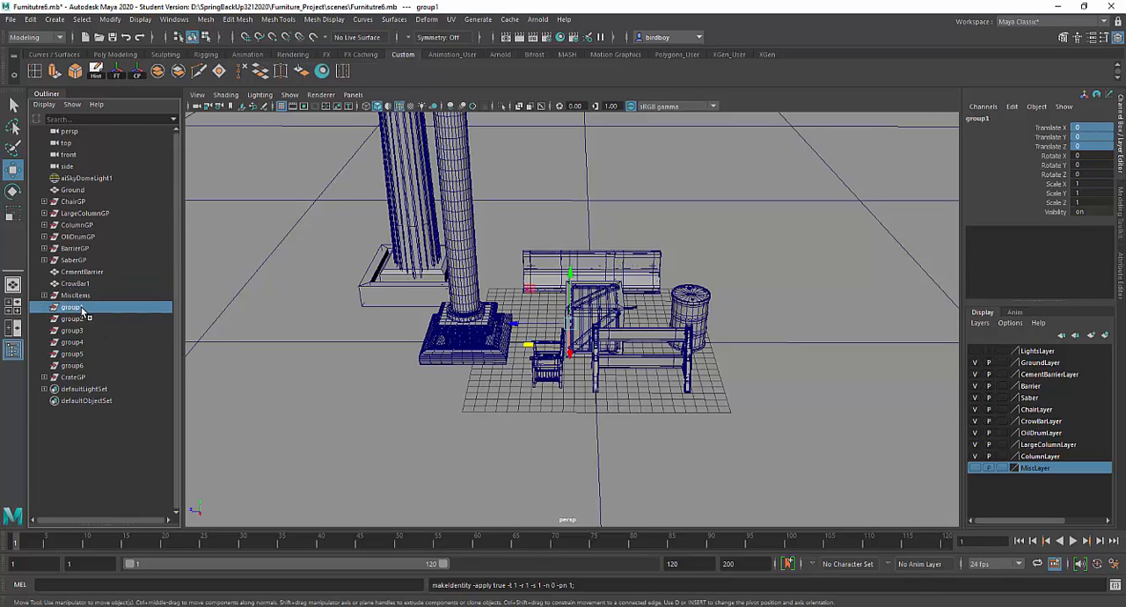
pyautogui.keyDown('shift'); pyautogui.click(85, 368); pyautogui.keyUp('shift')
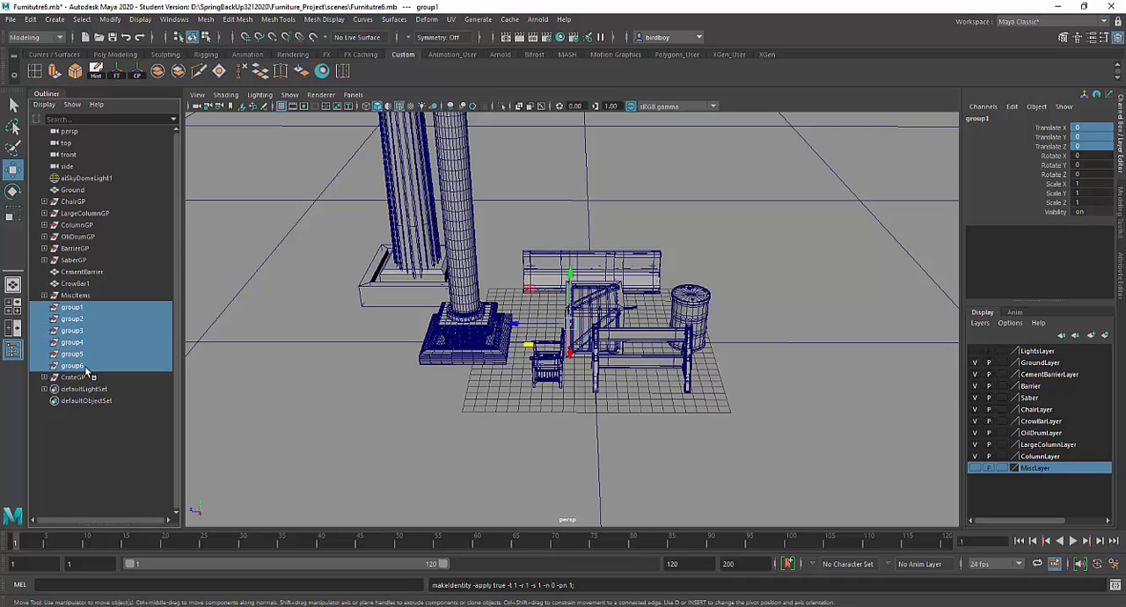
pyautogui.keyDown('alt'); pyautogui.moveTo(616, 368); pyautogui.dragTo(683, 371); pyautogui.keyUp('alt')
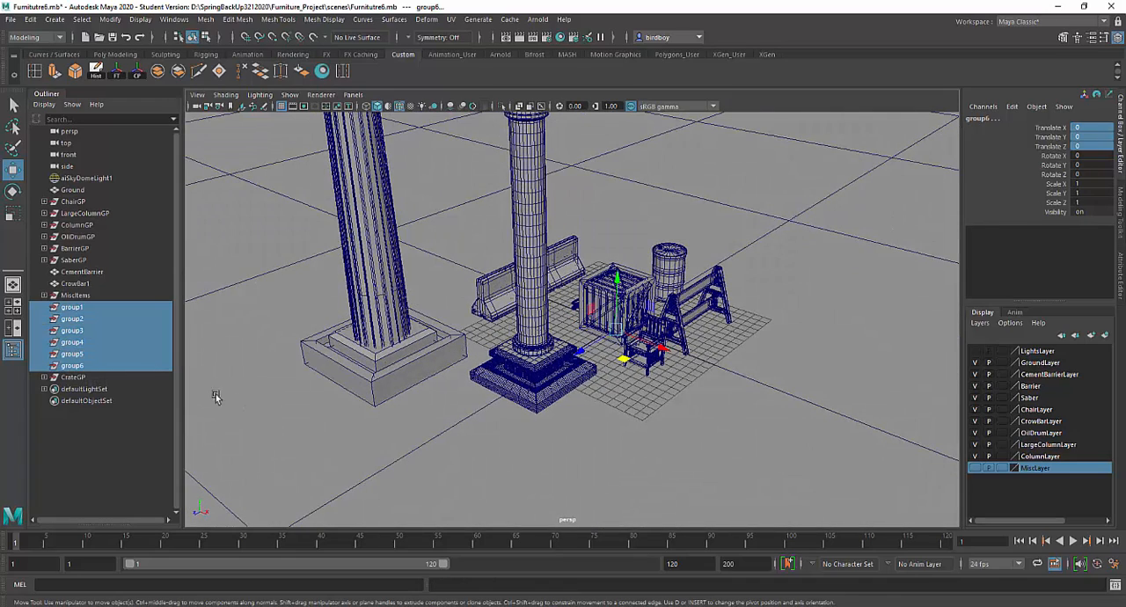
pyautogui.press('Delete')
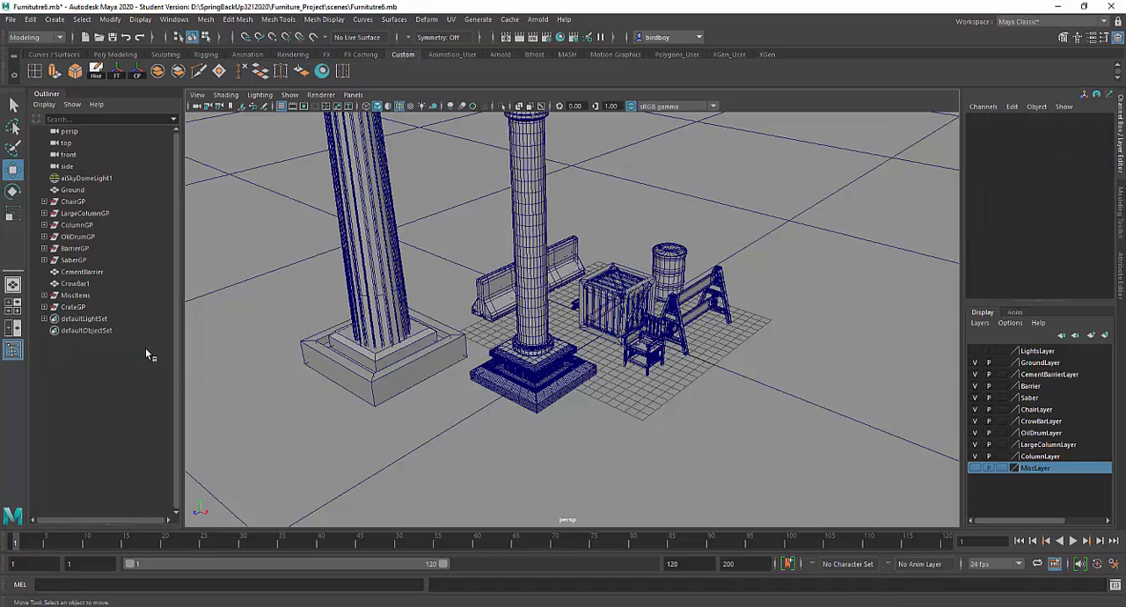
# Step: Reorder the Outliner so that CrateGP sits between SaberGP and CementBarrier
pyautogui.click(95, 307)
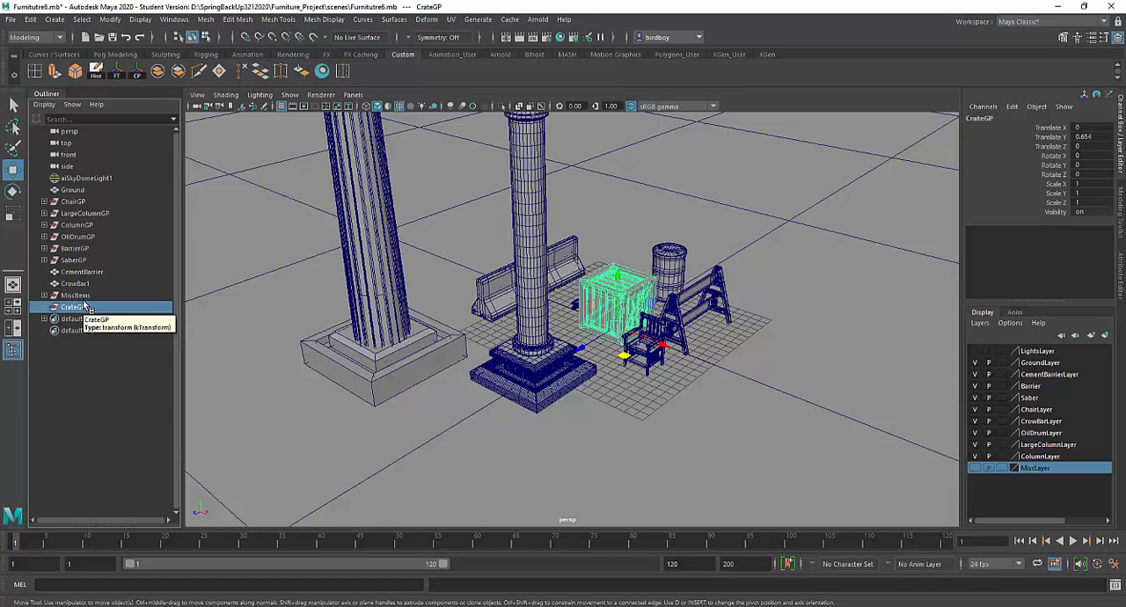
pyautogui.moveTo(78, 309); pyautogui.dragTo(82, 275, button='middle')
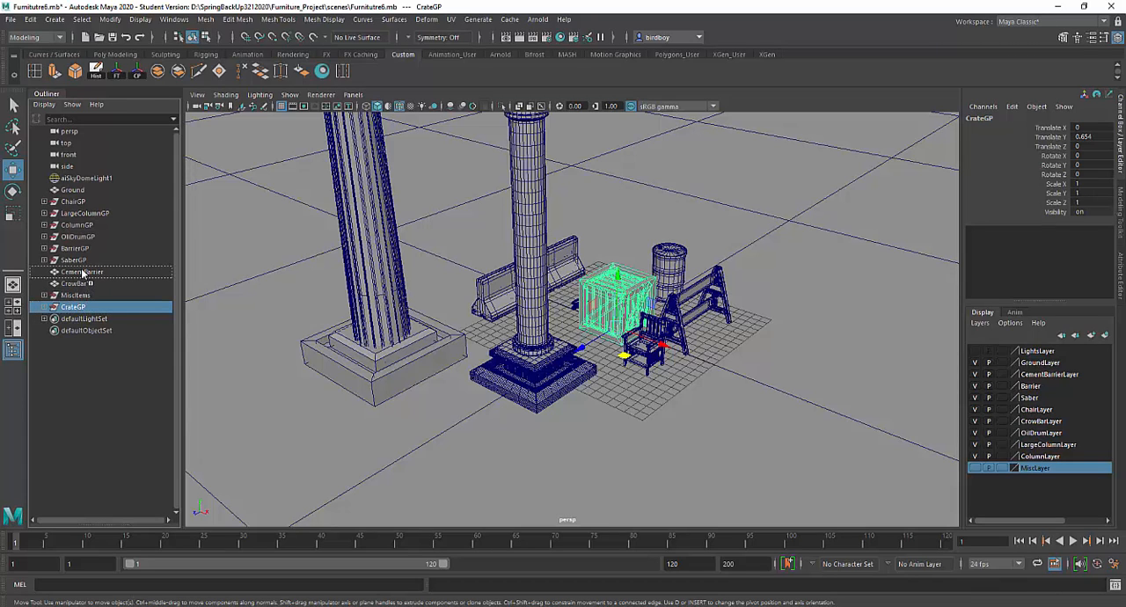
pyautogui.moveTo(83, 273); pyautogui.dragTo(83, 270, button='middle')
pyautogui.moveTo(84, 272); pyautogui.dragTo(83, 272, button='middle')
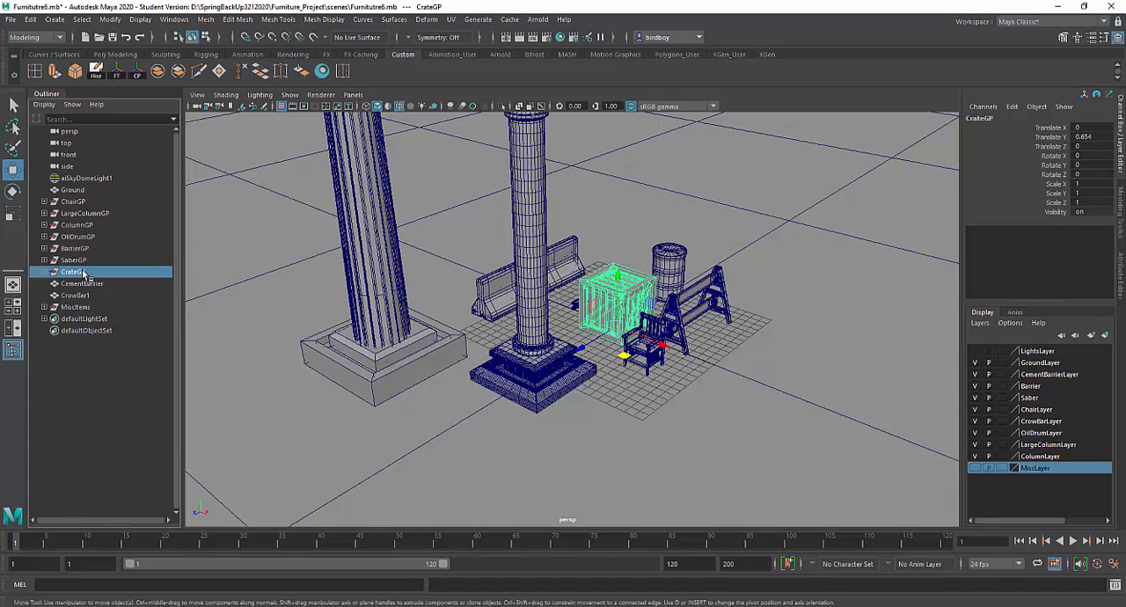
pyautogui.click(83, 262)
# Step: Create a display layer containing CrateGP and name it CrateLayer
pyautogui.click(84, 272)
pyautogui.click(1106, 335)
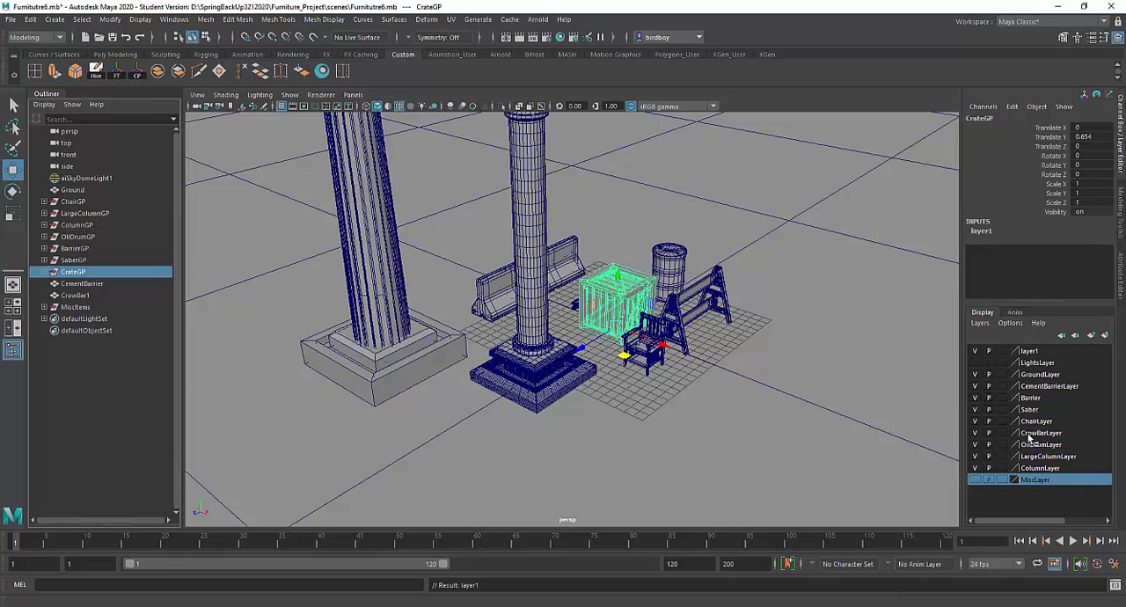
pyautogui.click(1036, 351)
pyautogui.doubleClick(1036, 351)
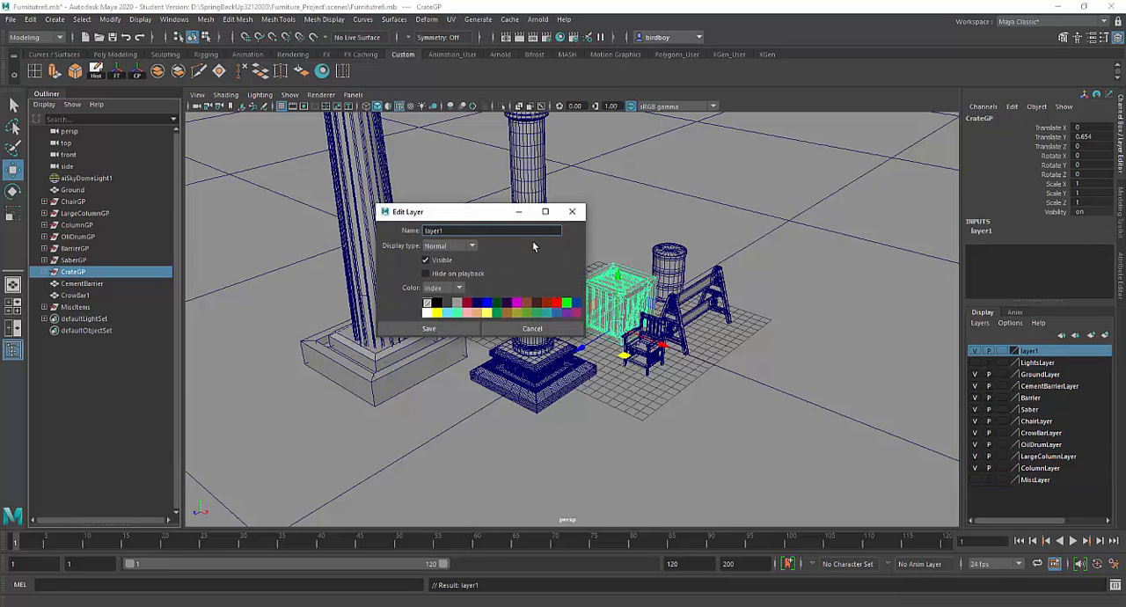
pyautogui.doubleClick(478, 230)
pyautogui.write('CrateL')
pyautogui.click(455, 330)
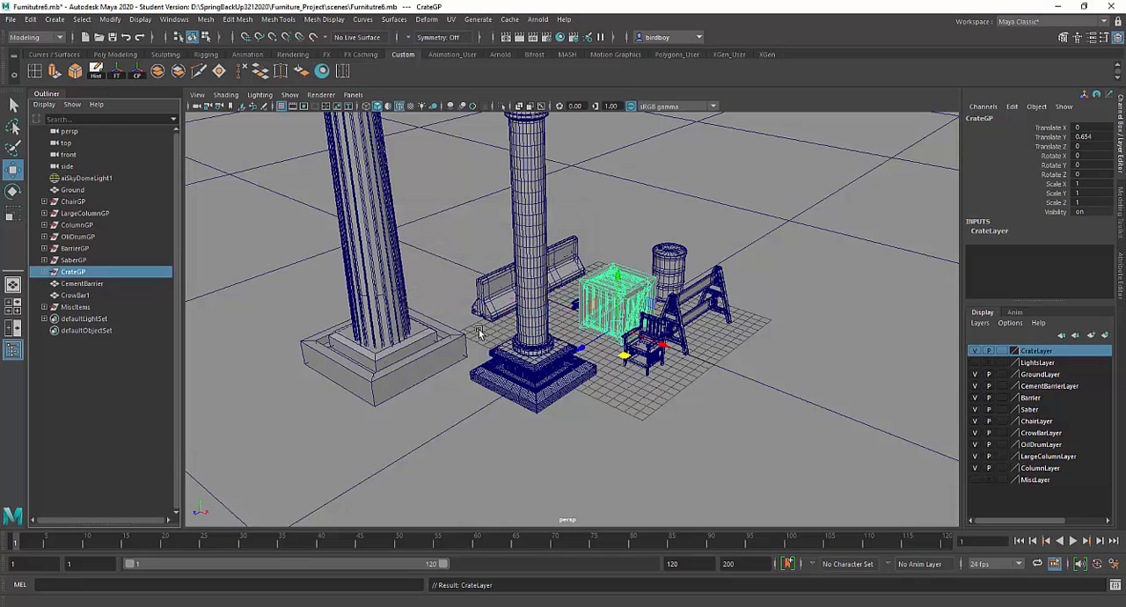
# Step: Place CrateLayer directly below GroundLayer in the display layer order and make LightsLayer visible
pyautogui.click(974, 351)
pyautogui.click(974, 351)
pyautogui.click(1074, 338)
pyautogui.click(1074, 338)
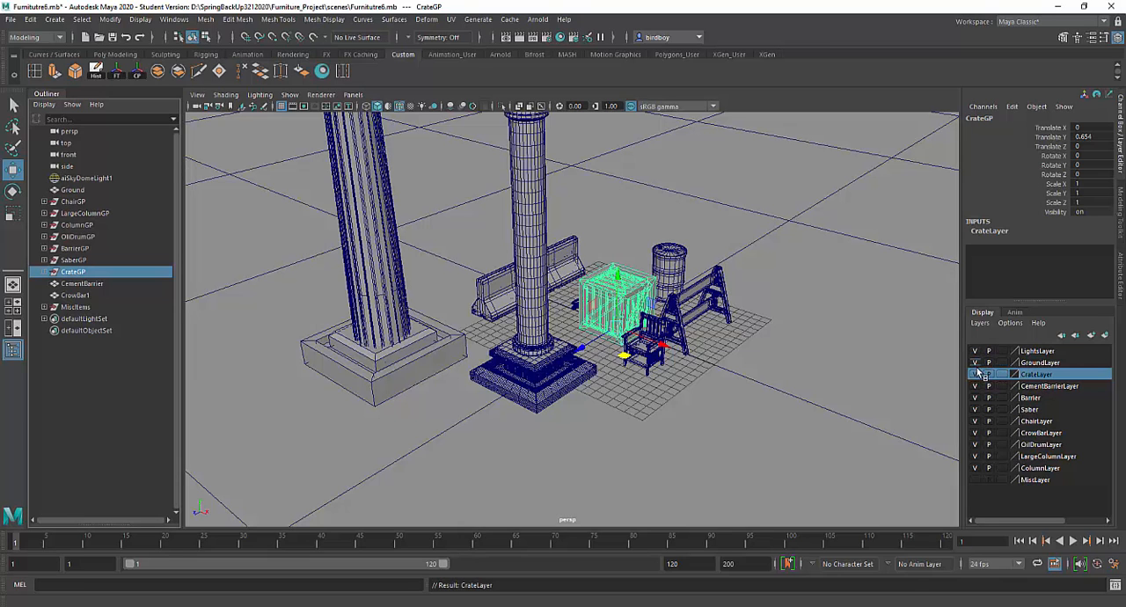
pyautogui.keyDown('alt'); pyautogui.moveTo(770, 392); pyautogui.dragTo(728, 301, button='right'); pyautogui.keyUp('alt')
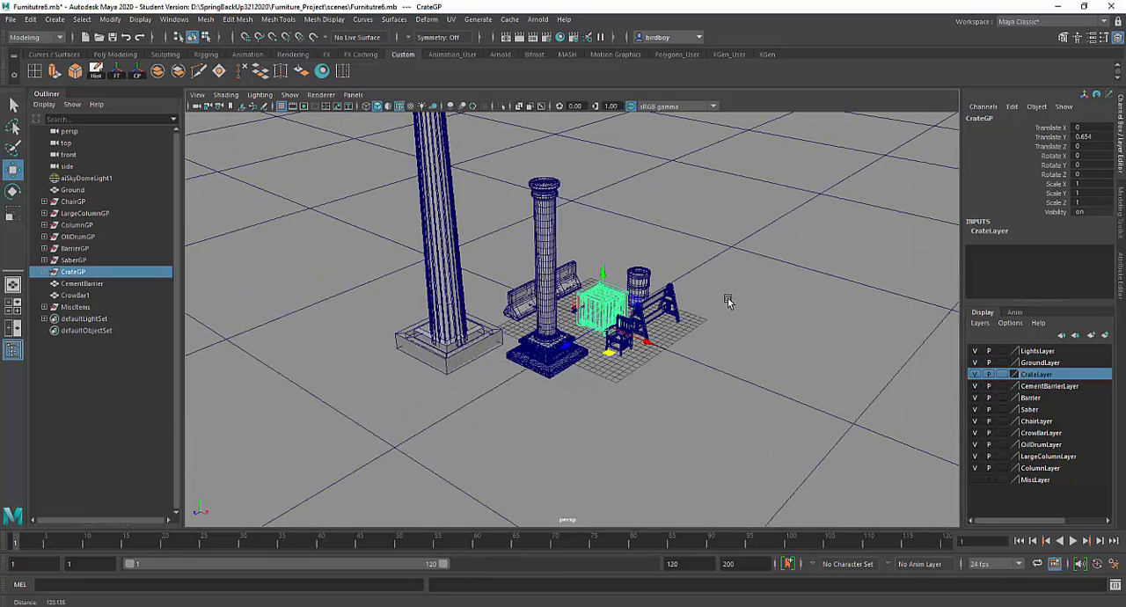
pyautogui.click(758, 341)
pyautogui.keyDown('alt'); pyautogui.moveTo(772, 354); pyautogui.dragTo(777, 463); pyautogui.keyUp('alt')
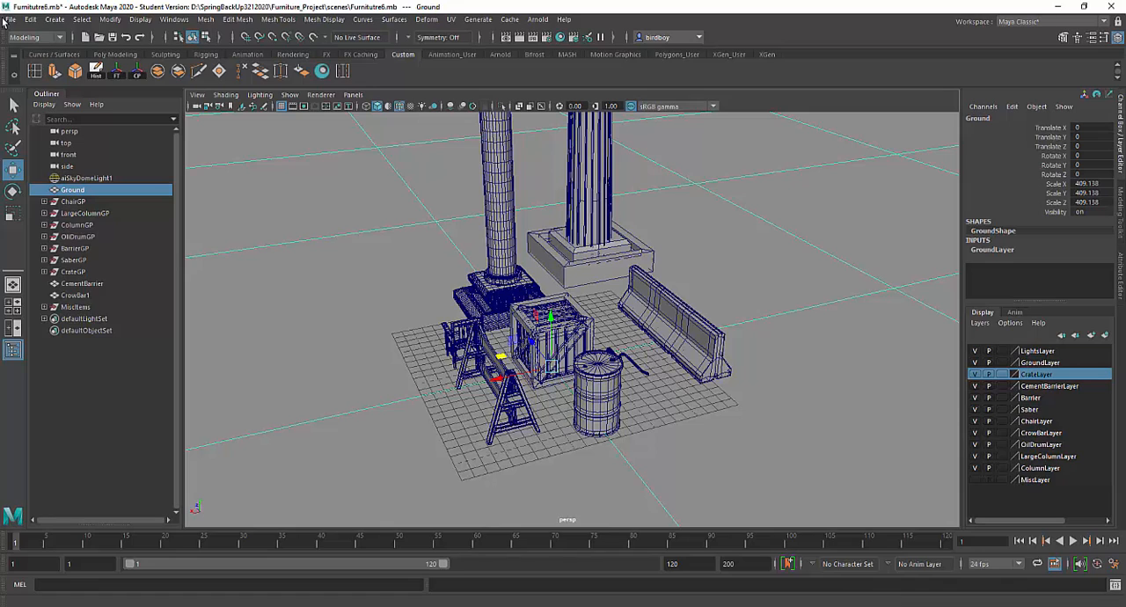
pyautogui.click(8, 20)
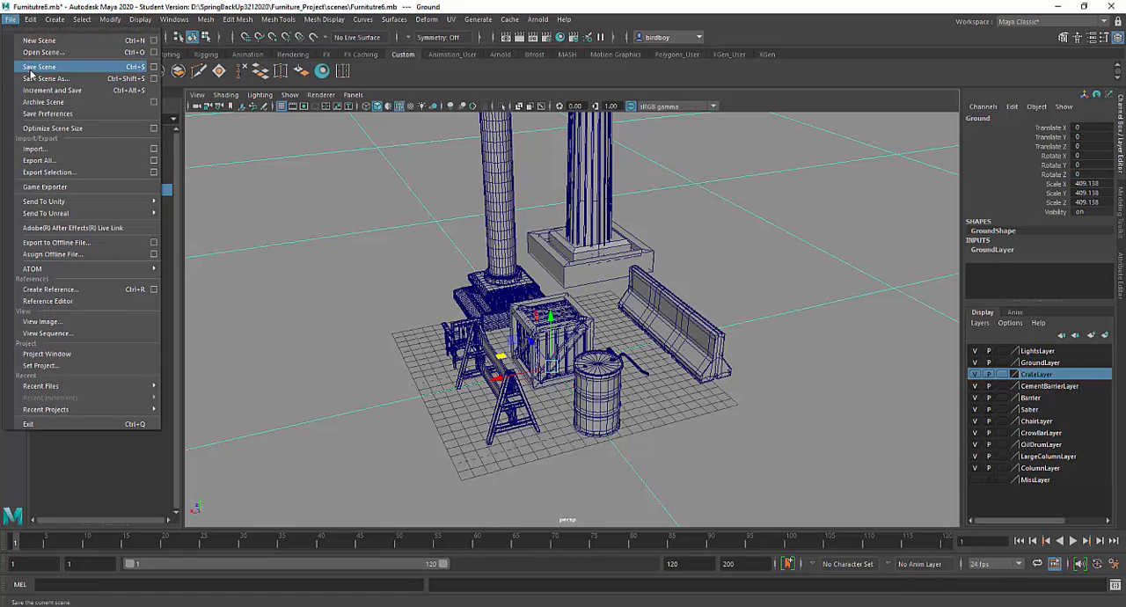
pyautogui.click(37, 366)
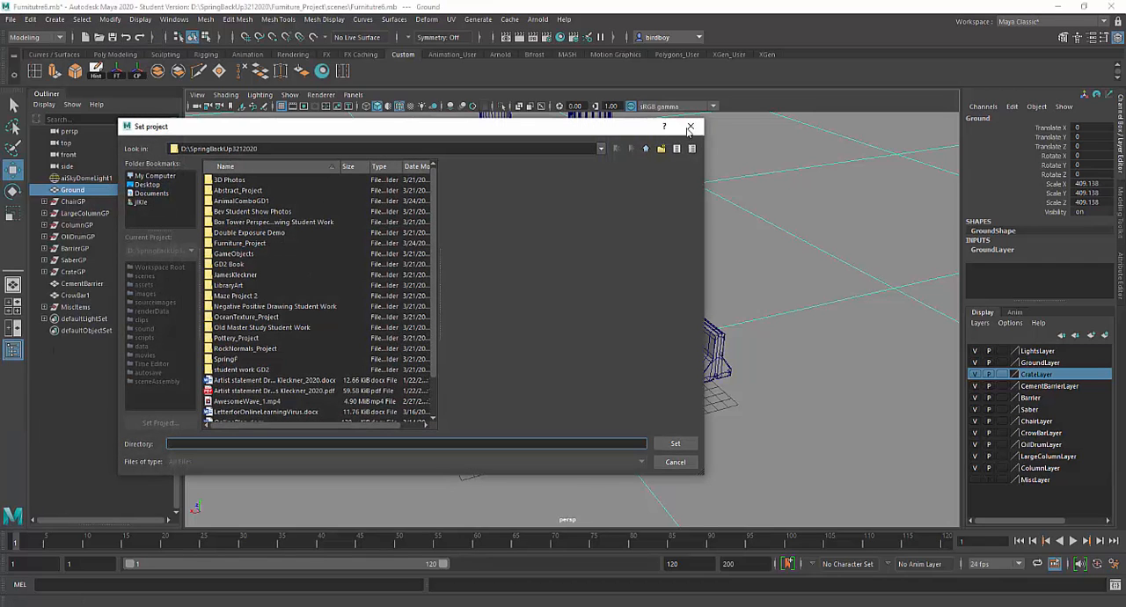
pyautogui.click(689, 128)
# Step: Save the scene as a new Maya Binary file named GameObjects.mb in the project's scenes folder
pyautogui.click(11, 20)
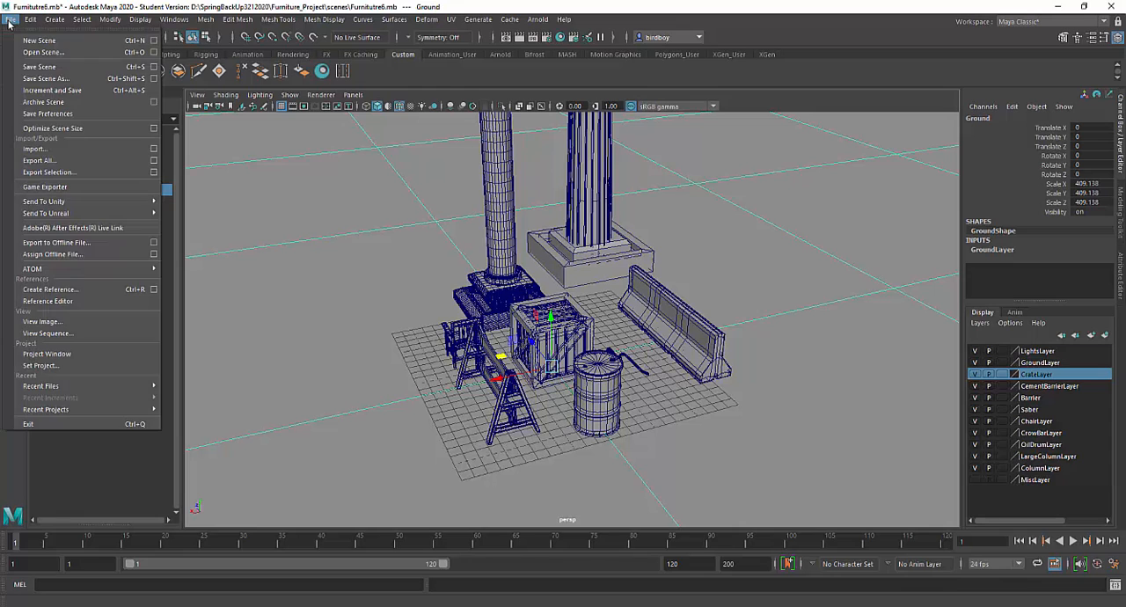
pyautogui.click(35, 79)
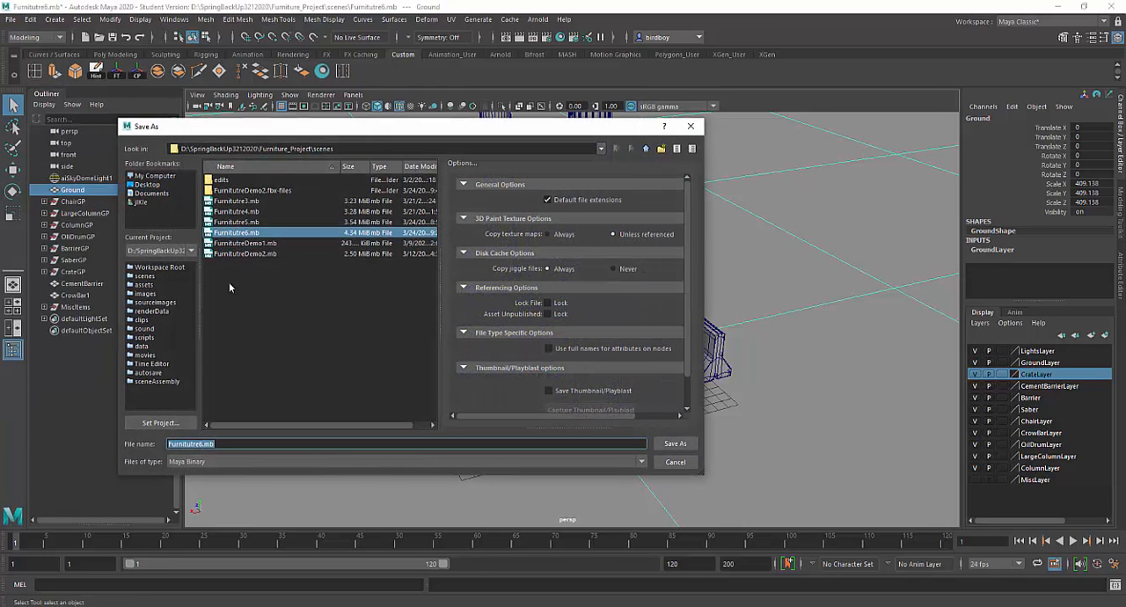
pyautogui.click(203, 444)
pyautogui.moveTo(203, 445); pyautogui.dragTo(96, 442)
pyautogui.write('GameObject')
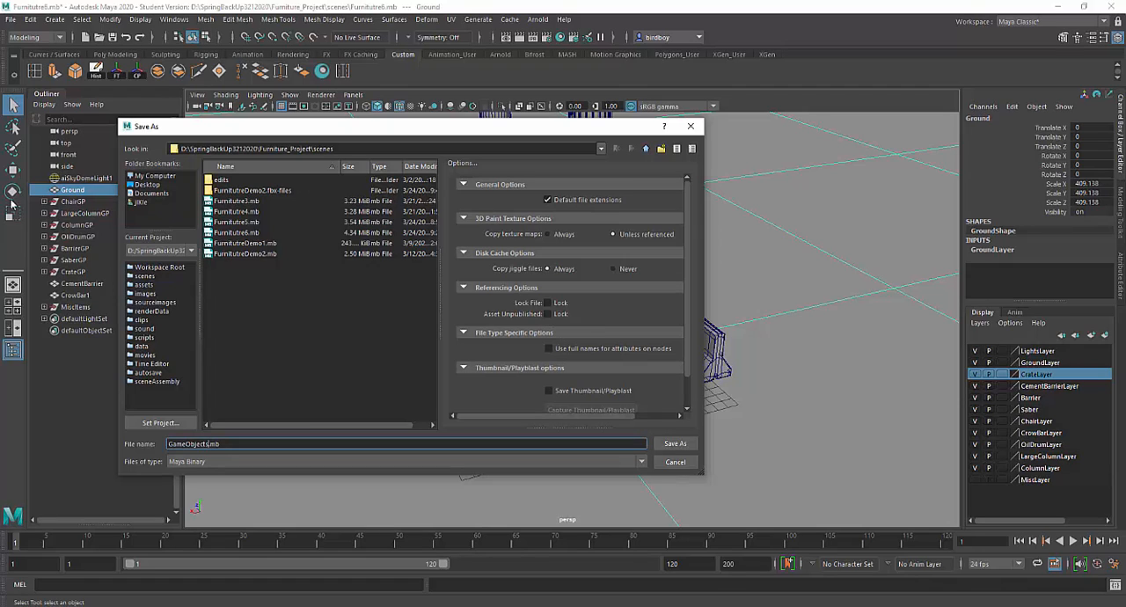
pyautogui.click(674, 444)
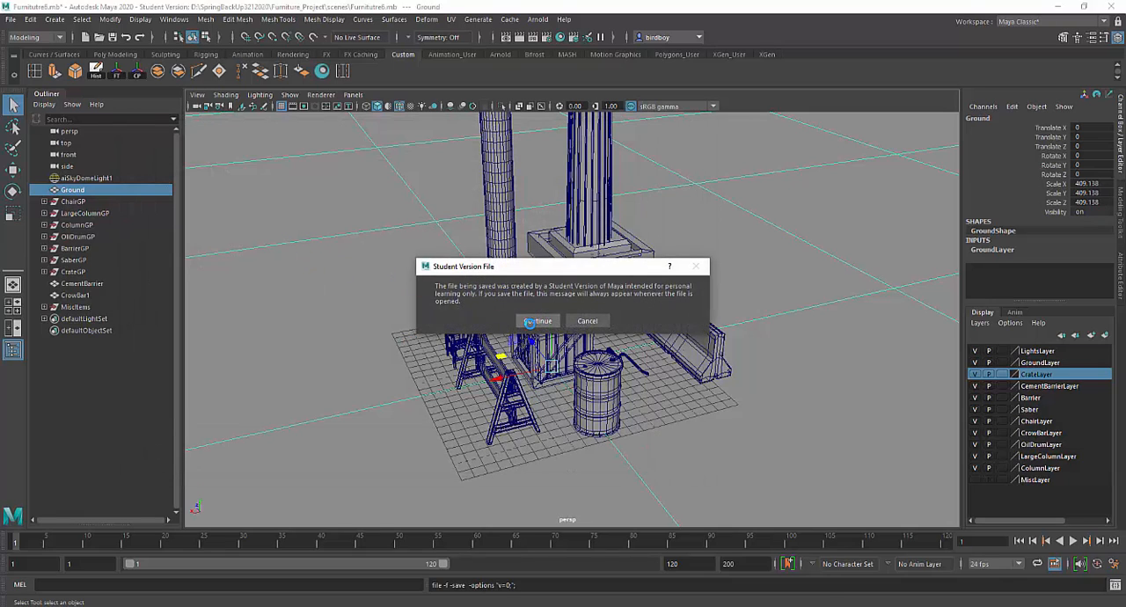
pyautogui.click(537, 320)
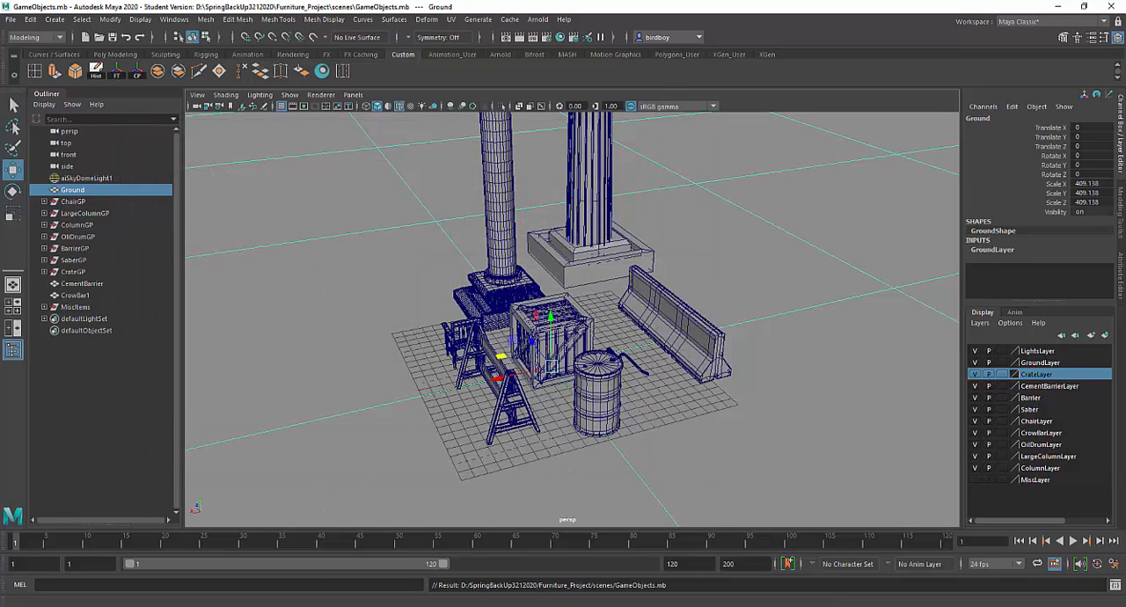
# Step: Switch to File Explorer and create a folder named Older Scenes inside Furniture_Project's scenes folder
pyautogui.moveTo(301, 606)
pyautogui.click(355, 569)
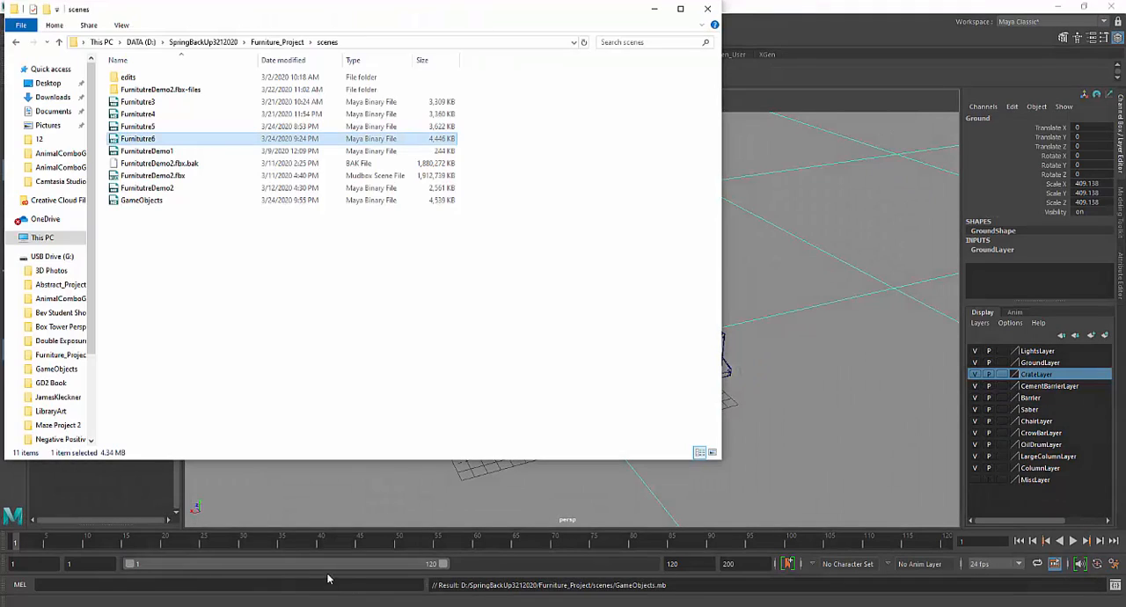
pyautogui.moveTo(262, 14); pyautogui.dragTo(444, 135)
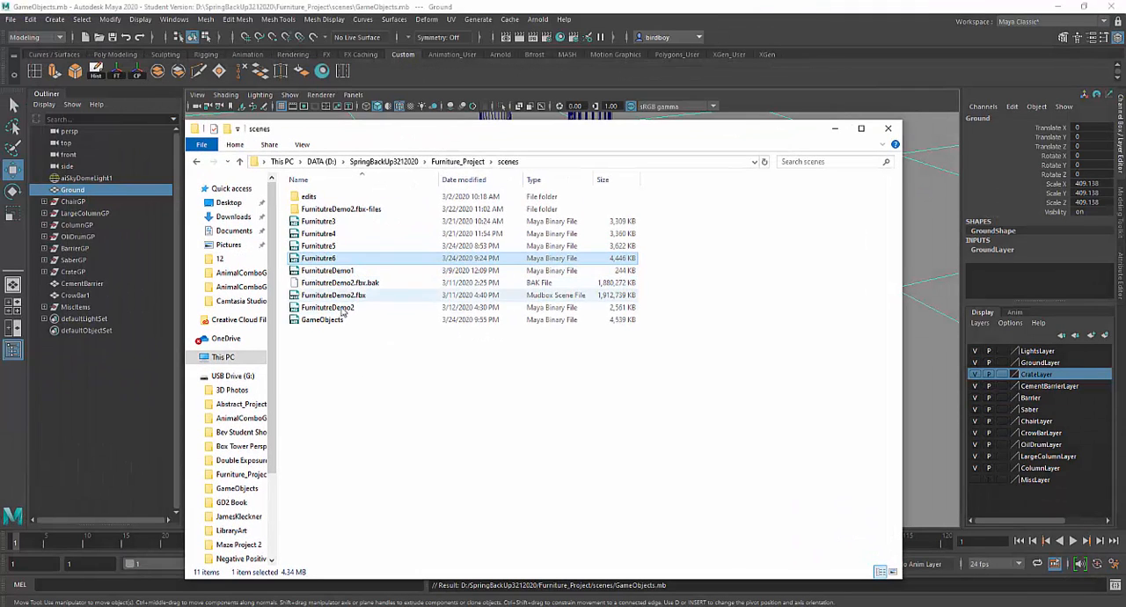
pyautogui.rightClick(344, 359)
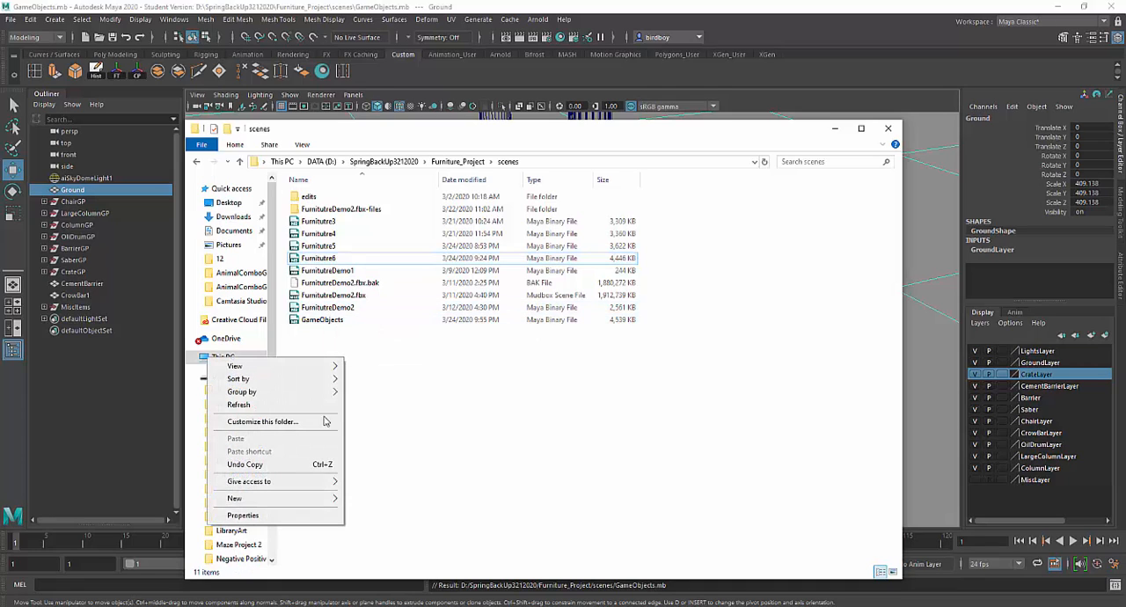
pyautogui.moveTo(302, 498)
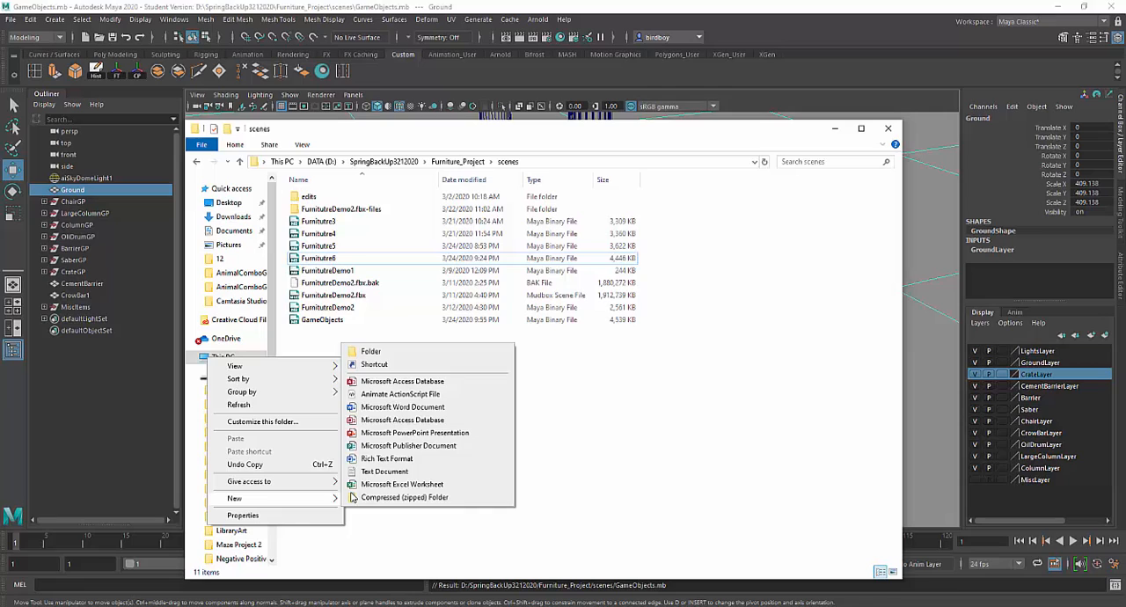
pyautogui.click(367, 351)
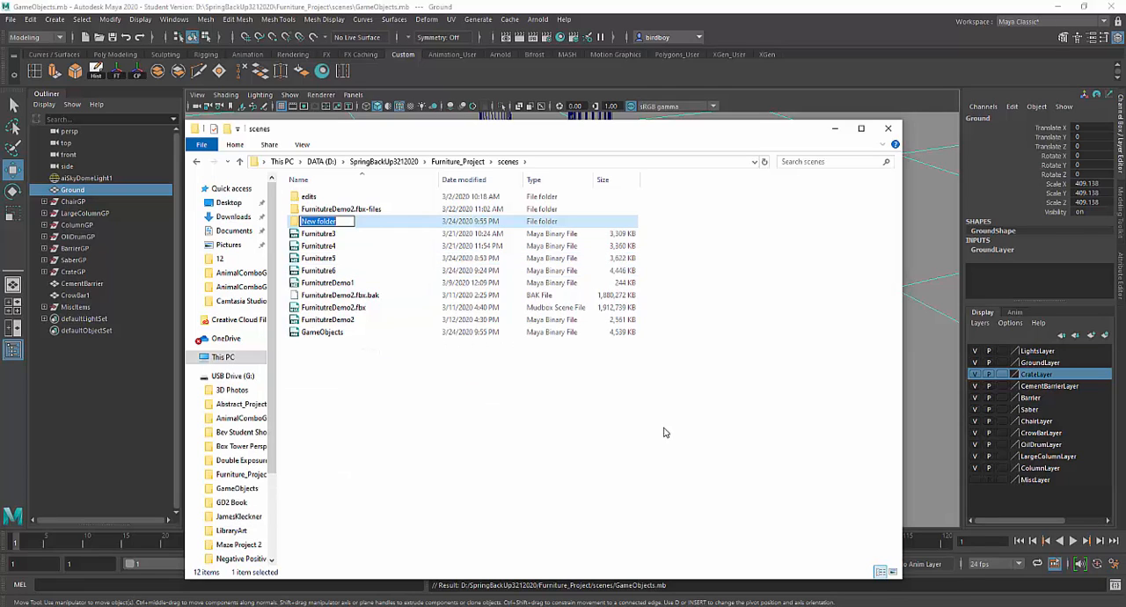
pyautogui.write('Older Scenes')
pyautogui.press('Return')
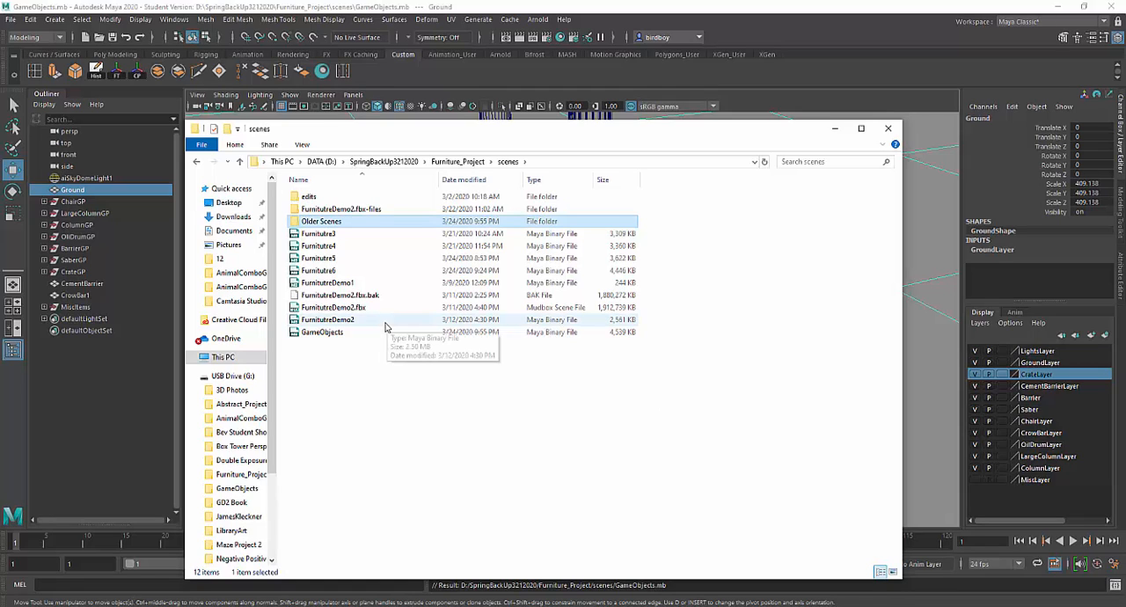
# Step: Move the files from Furnitutre3 through FurnitutreDemo2 into the Older Scenes folder and return to Maya
pyautogui.click(358, 320)
pyautogui.keyDown('shift'); pyautogui.click(355, 236); pyautogui.keyUp('shift')
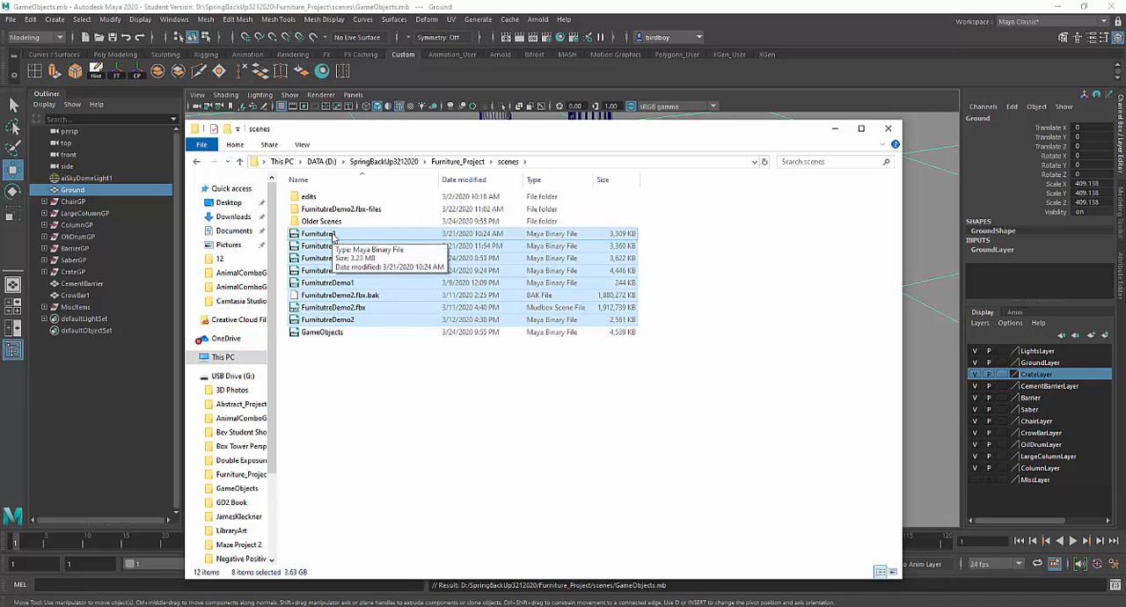
pyautogui.moveTo(333, 238); pyautogui.dragTo(336, 222)
pyautogui.moveTo(337, 222); pyautogui.dragTo(337, 222, button='right')
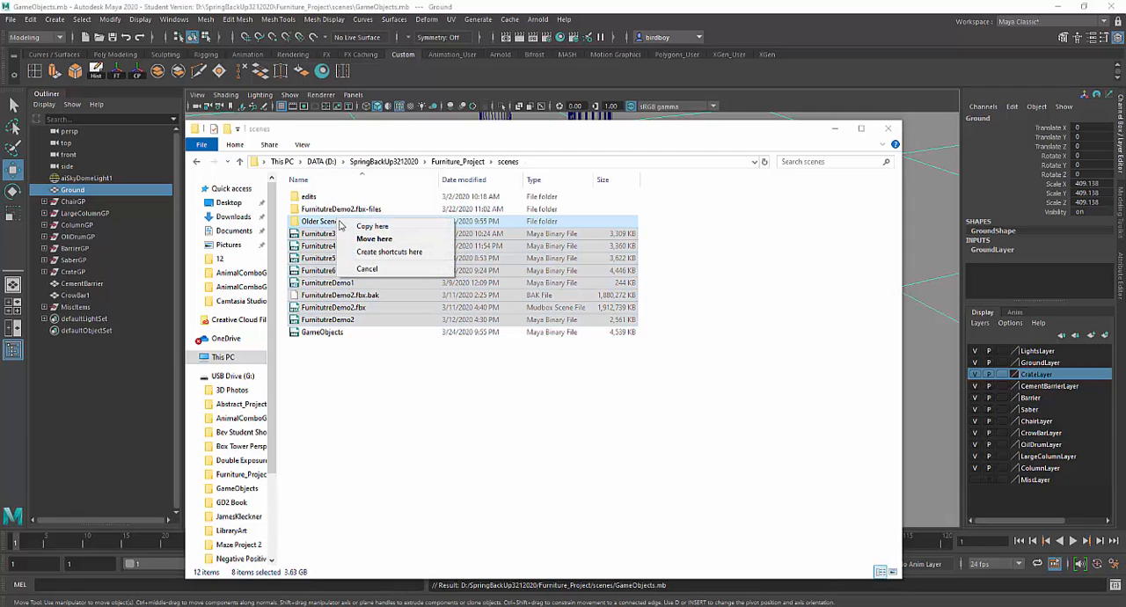
pyautogui.click(354, 238)
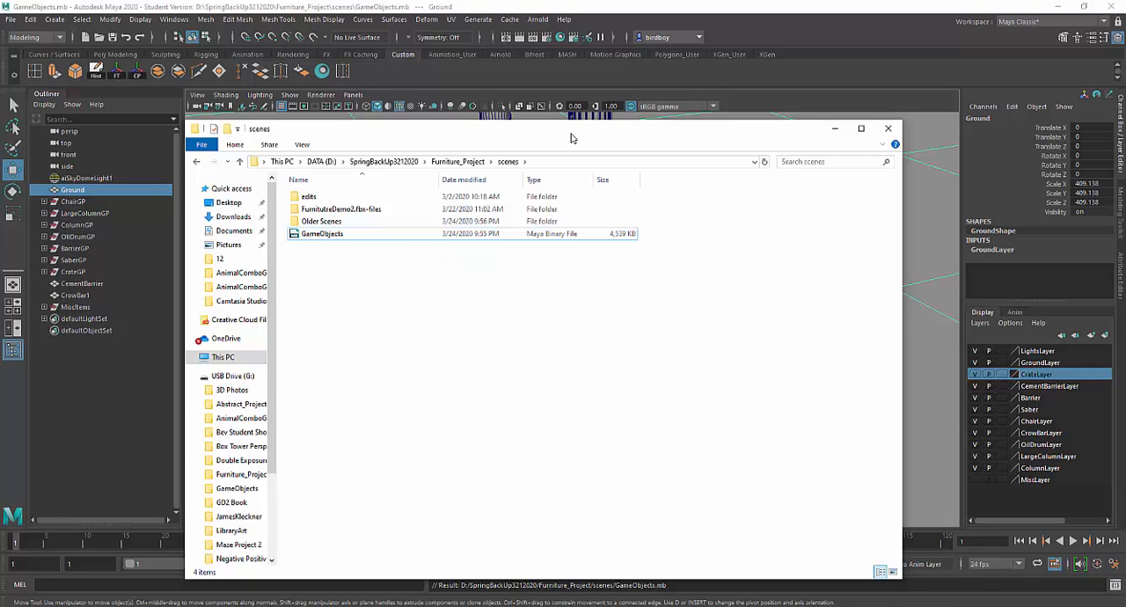
pyautogui.moveTo(576, 142); pyautogui.dragTo(542, 209)
pyautogui.click(800, 195)
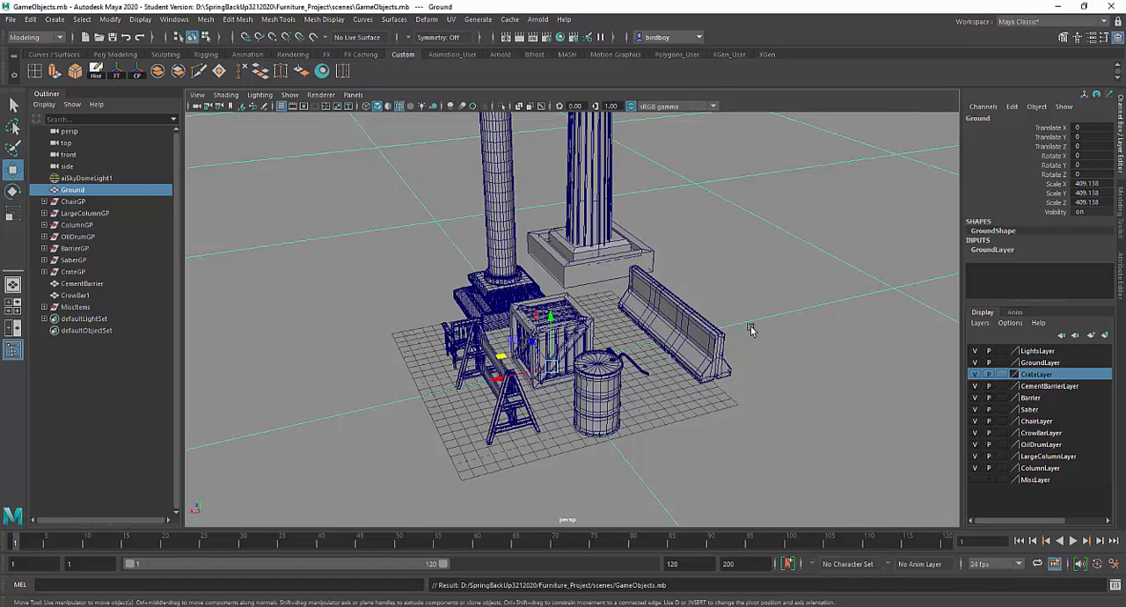
pyautogui.keyDown('alt'); pyautogui.moveTo(667, 380); pyautogui.dragTo(610, 370); pyautogui.keyUp('alt')
pyautogui.keyDown('alt'); pyautogui.moveTo(618, 374); pyautogui.dragTo(532, 229, button='right'); pyautogui.keyUp('alt')
pyautogui.keyDown('alt'); pyautogui.moveTo(532, 229); pyautogui.dragTo(425, 252, button='middle'); pyautogui.keyUp('alt')
pyautogui.keyDown('alt'); pyautogui.moveTo(471, 295); pyautogui.dragTo(564, 393, button='right'); pyautogui.keyUp('alt')
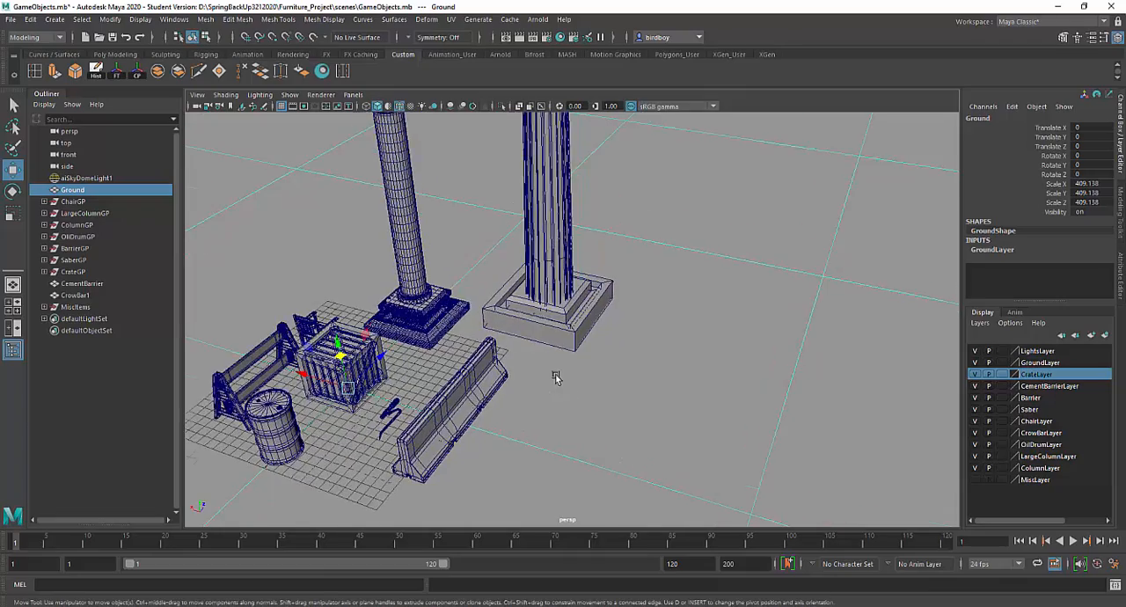
pyautogui.keyDown('alt'); pyautogui.moveTo(555, 375); pyautogui.dragTo(617, 340); pyautogui.keyUp('alt')
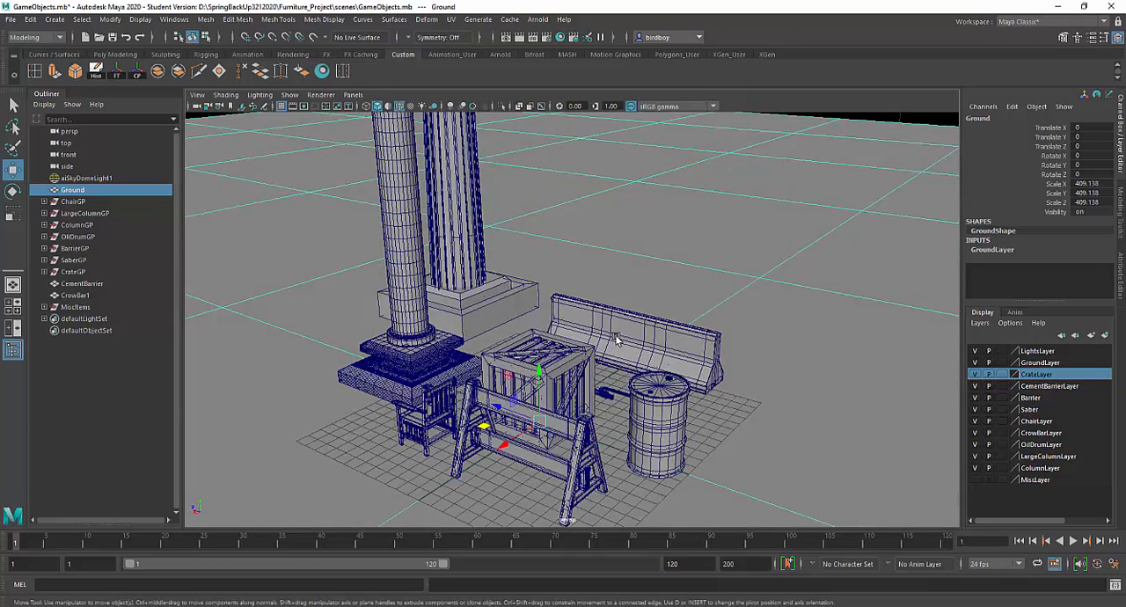